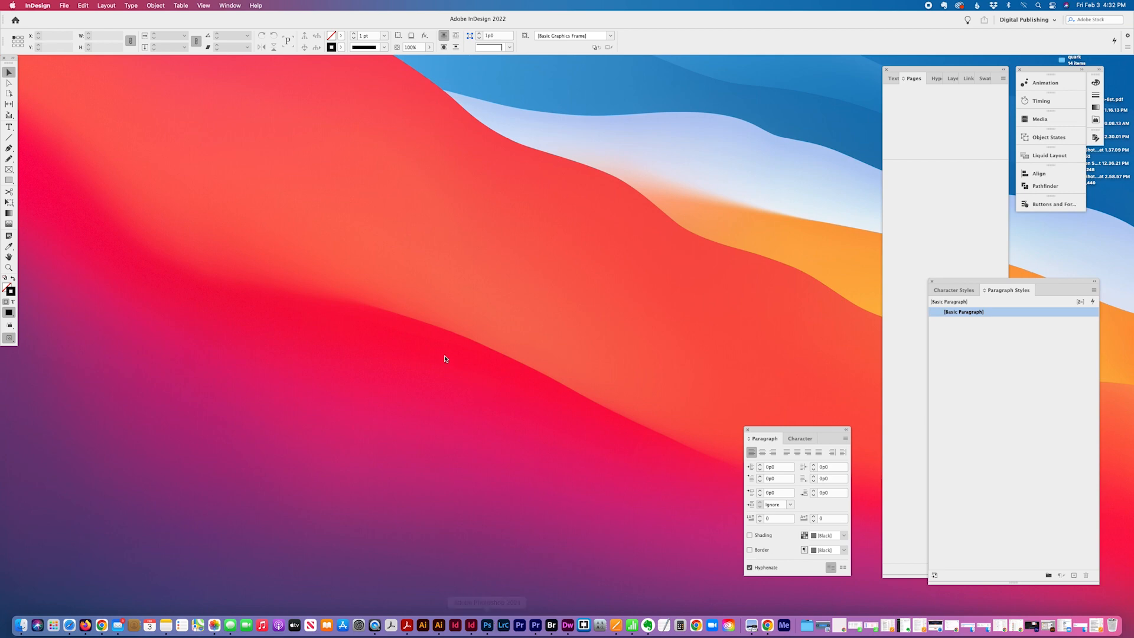
# - Create a new single-page print document from the Letter preset
pyautogui.click(65, 9)
pyautogui.moveTo(69, 16)
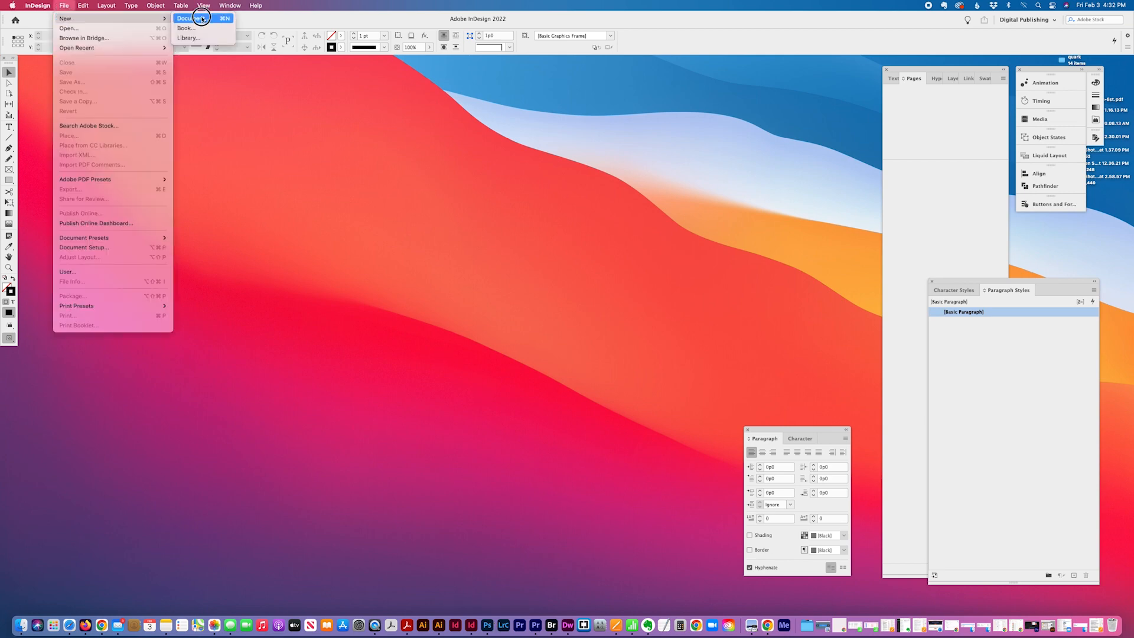
pyautogui.click(201, 18)
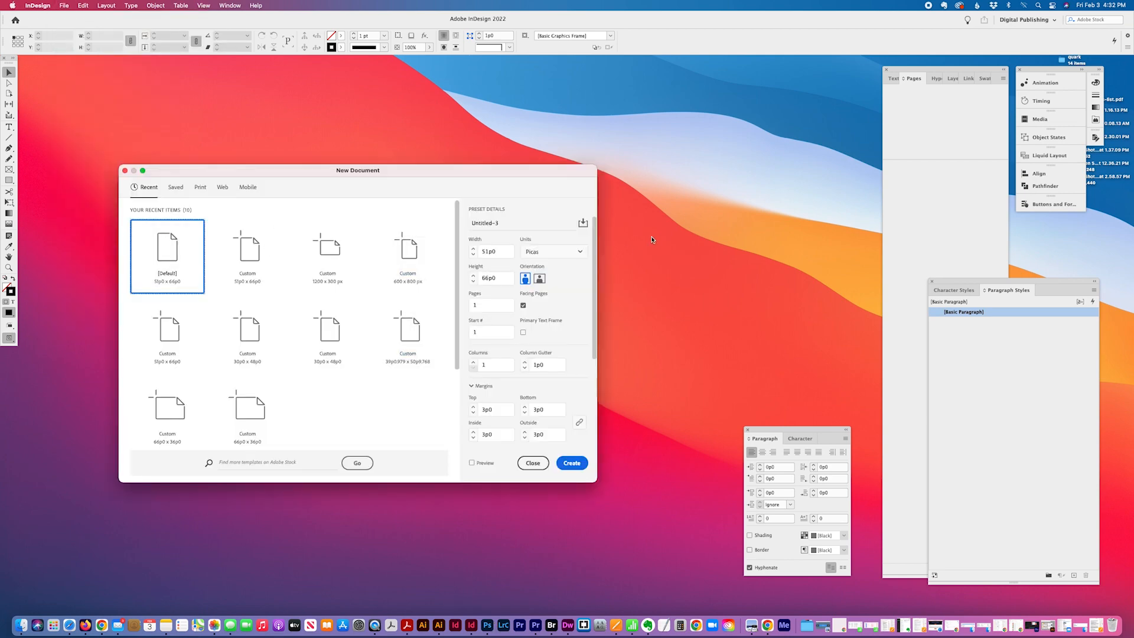
pyautogui.click(552, 251)
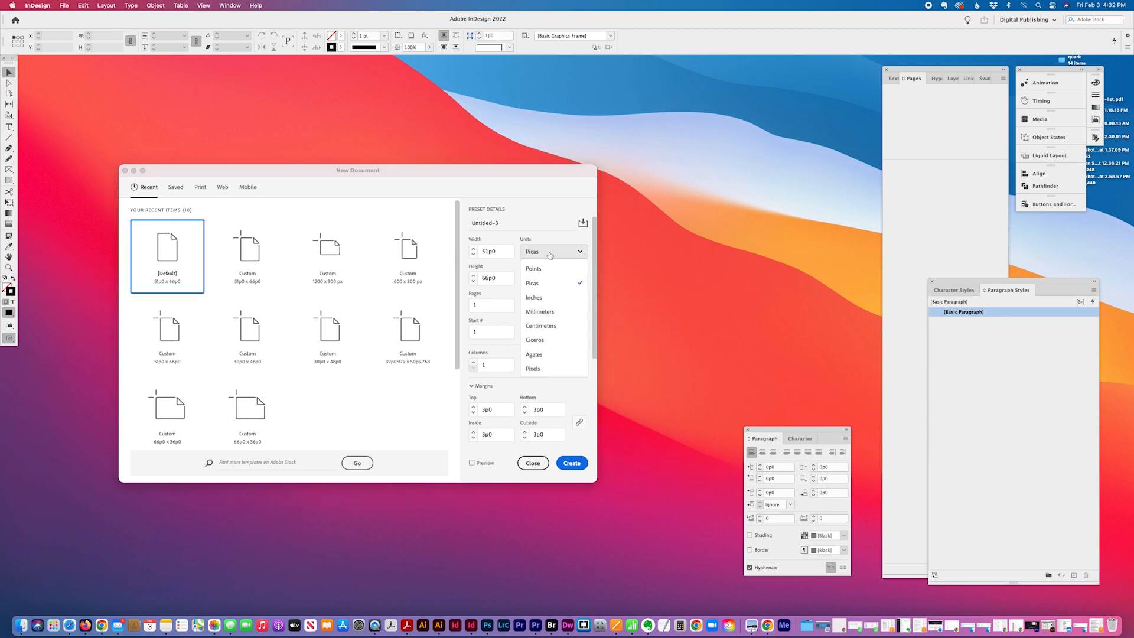
pyautogui.click(543, 303)
pyautogui.click(200, 187)
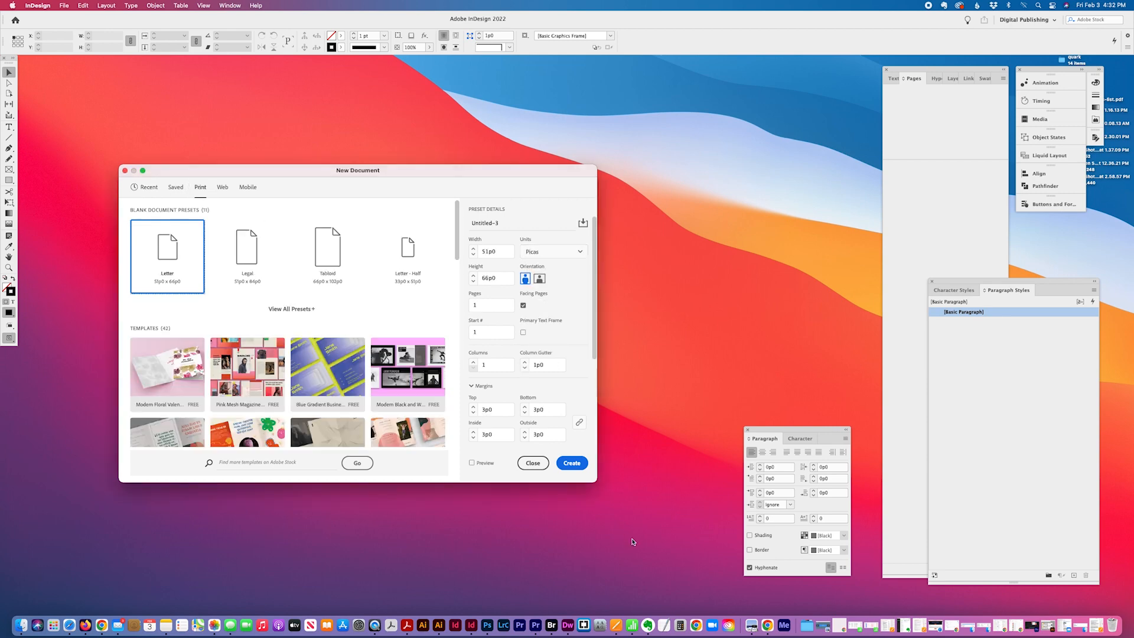
pyautogui.press('Return')
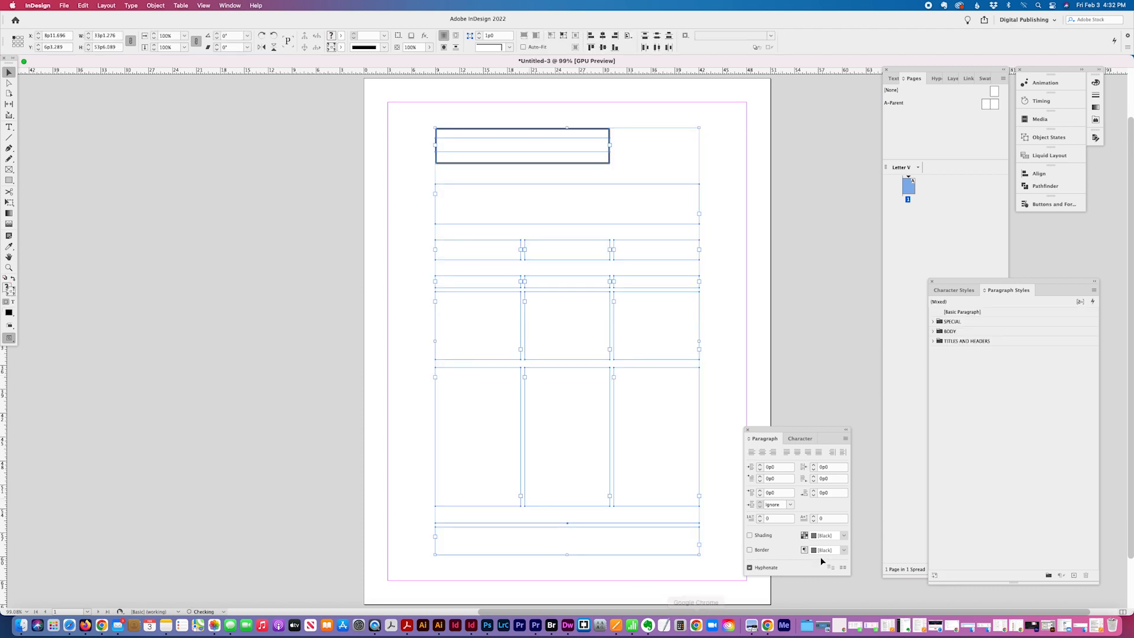
# - Paste the copied page layout and save the document as 73-GXD-indesign-template_1 in the 73-PDF-to-word-to-pages folder, replacing the existing file
pyautogui.press('super+v')
pyautogui.moveTo(1131, 615); pyautogui.dragTo(659, 574)
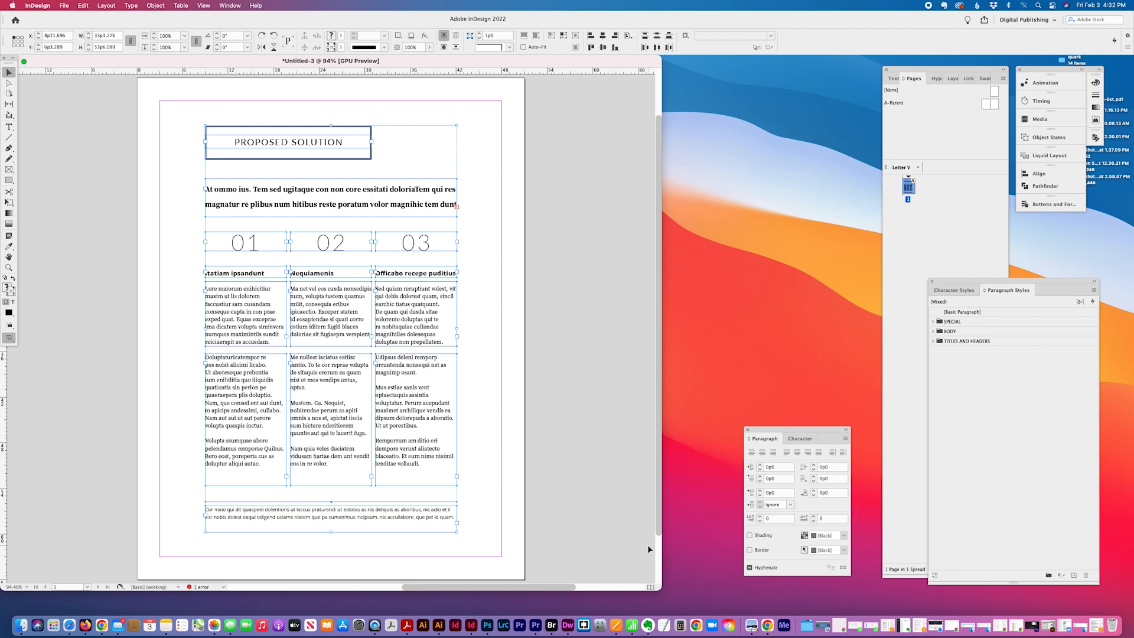
pyautogui.press('super+s')
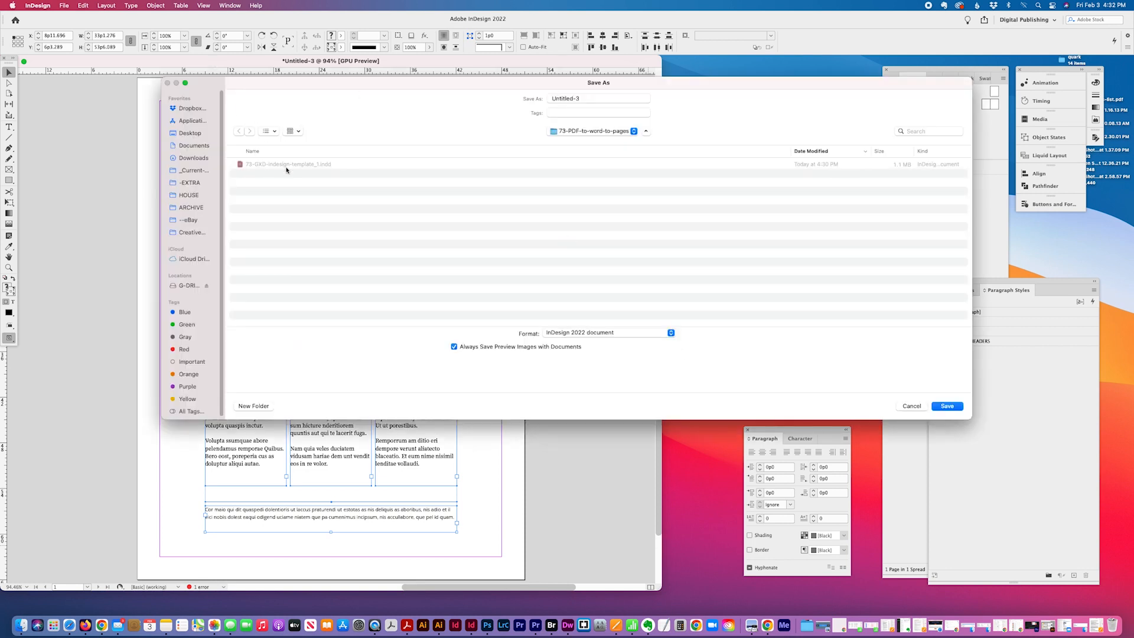
pyautogui.click(287, 167)
pyautogui.click(947, 406)
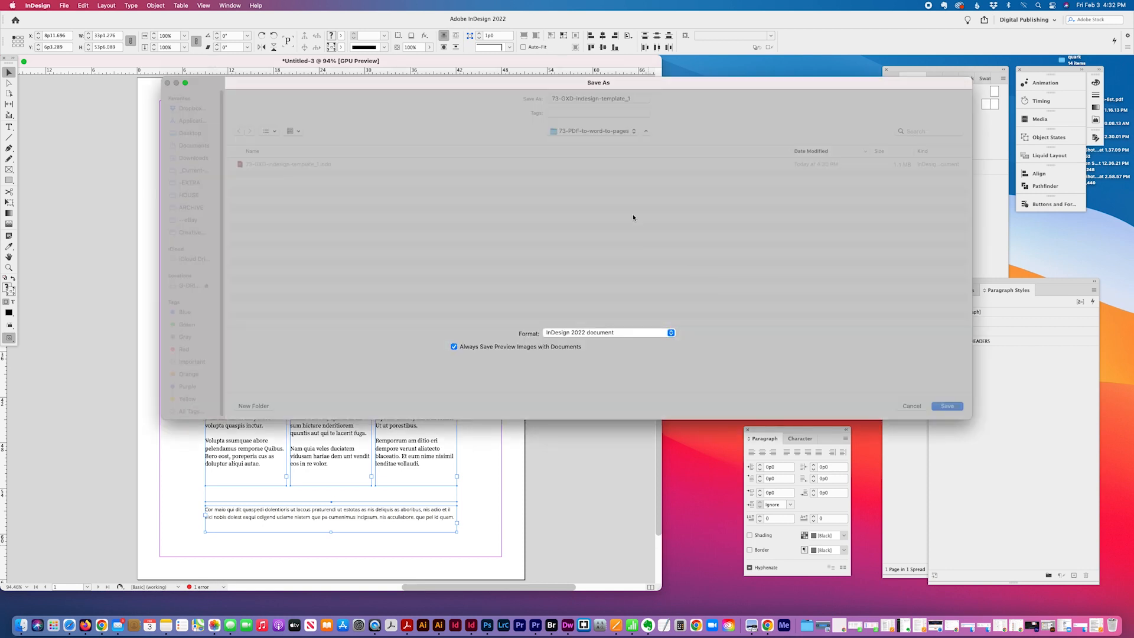
pyautogui.click(611, 302)
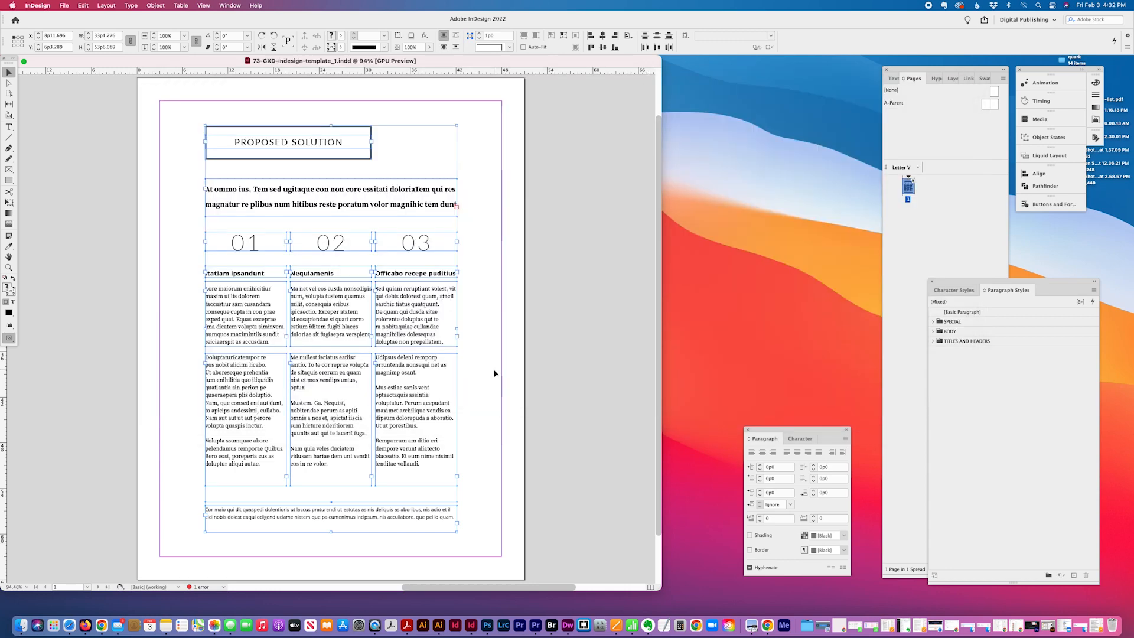
pyautogui.click(65, 6)
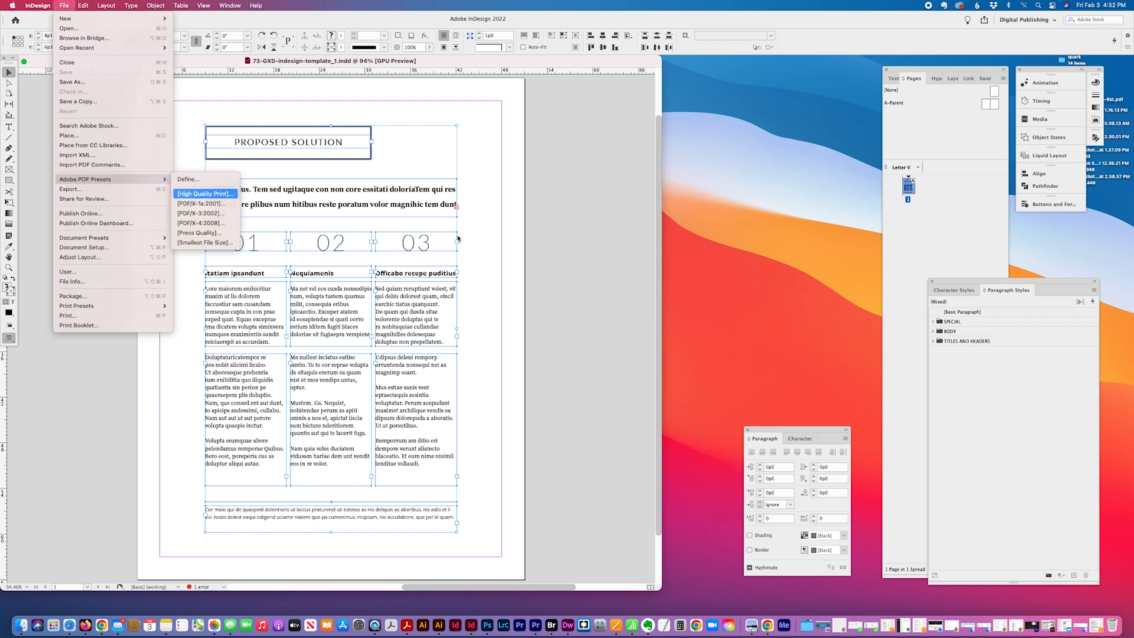
pyautogui.click(513, 240)
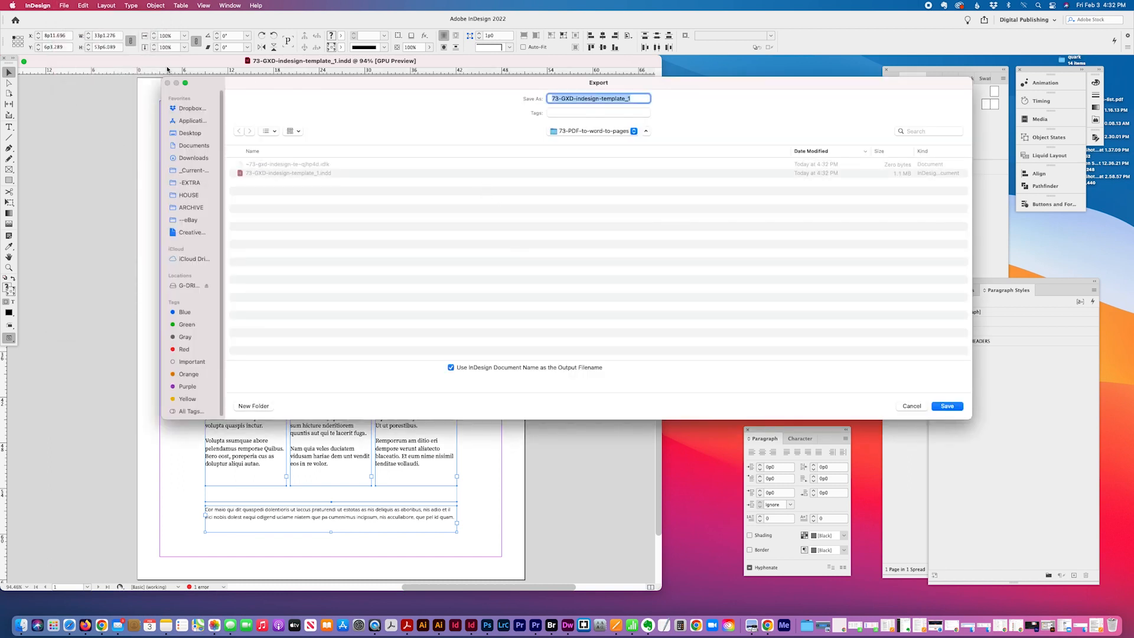
pyautogui.click(948, 406)
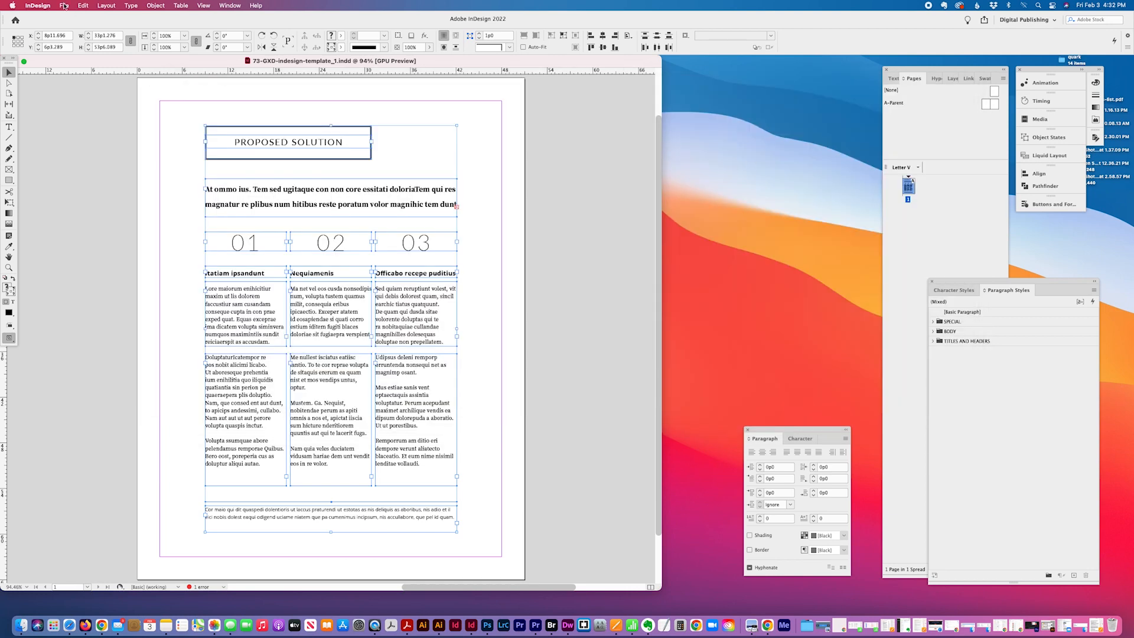
# - Try to export the document as 73-GXD-indesign-template_1.pdf with the High Quality Print preset, reviewing its security settings
pyautogui.click(65, 6)
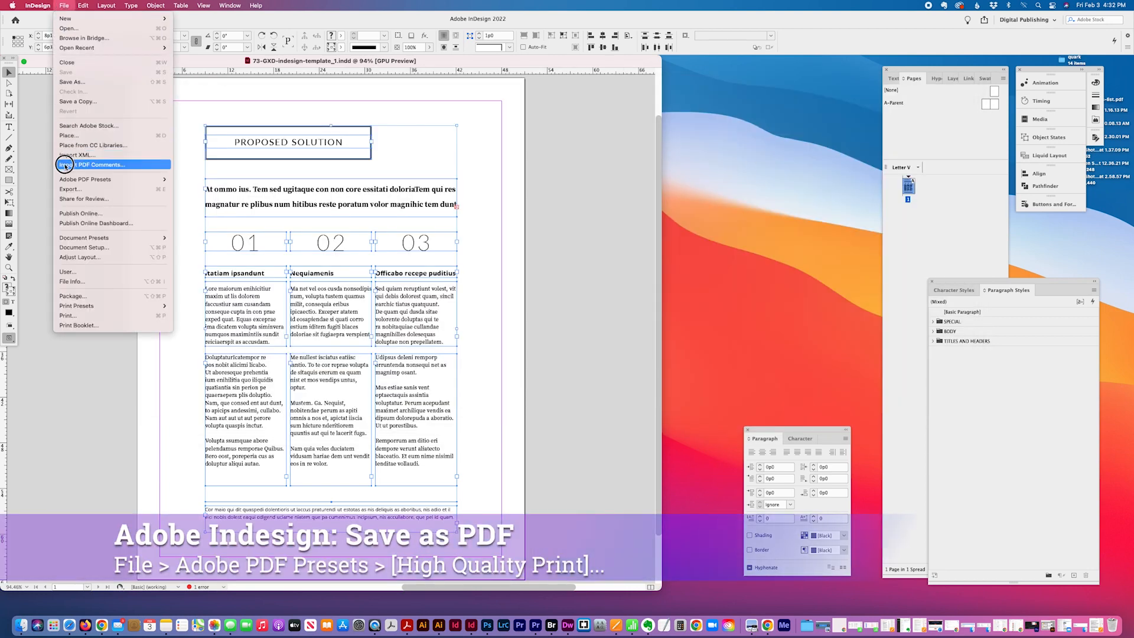
pyautogui.moveTo(62, 180)
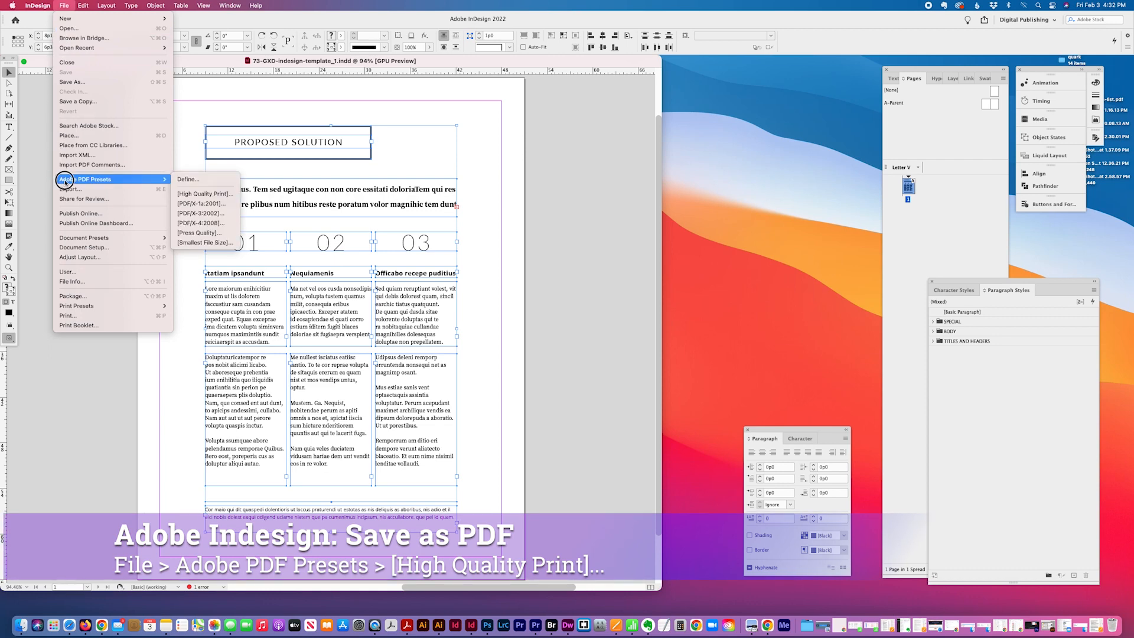
pyautogui.click(184, 194)
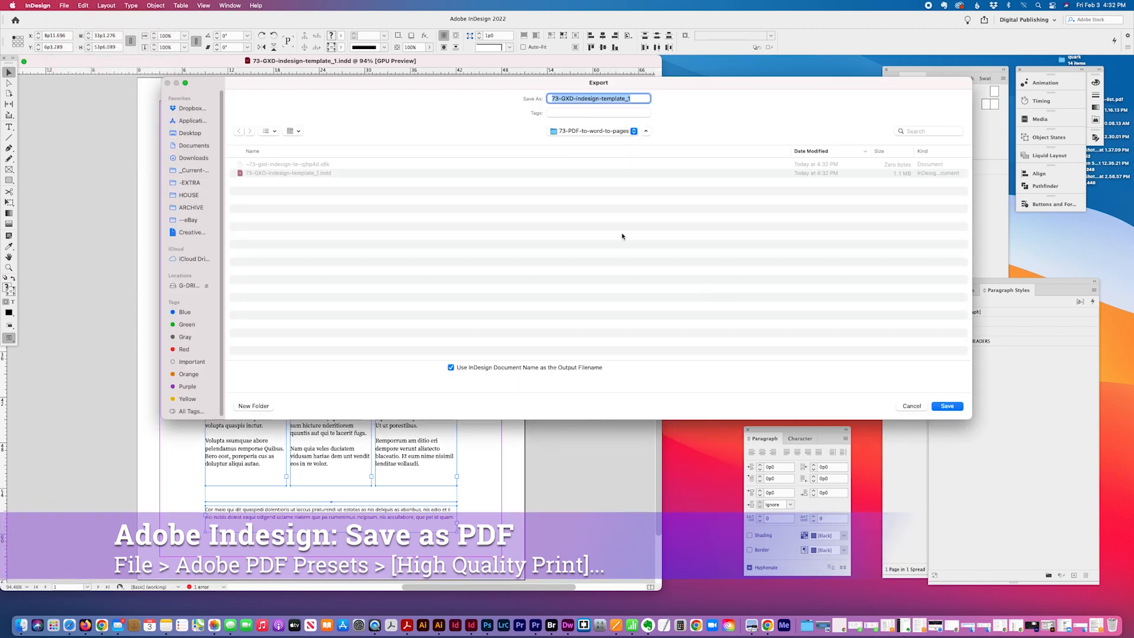
pyautogui.click(642, 99)
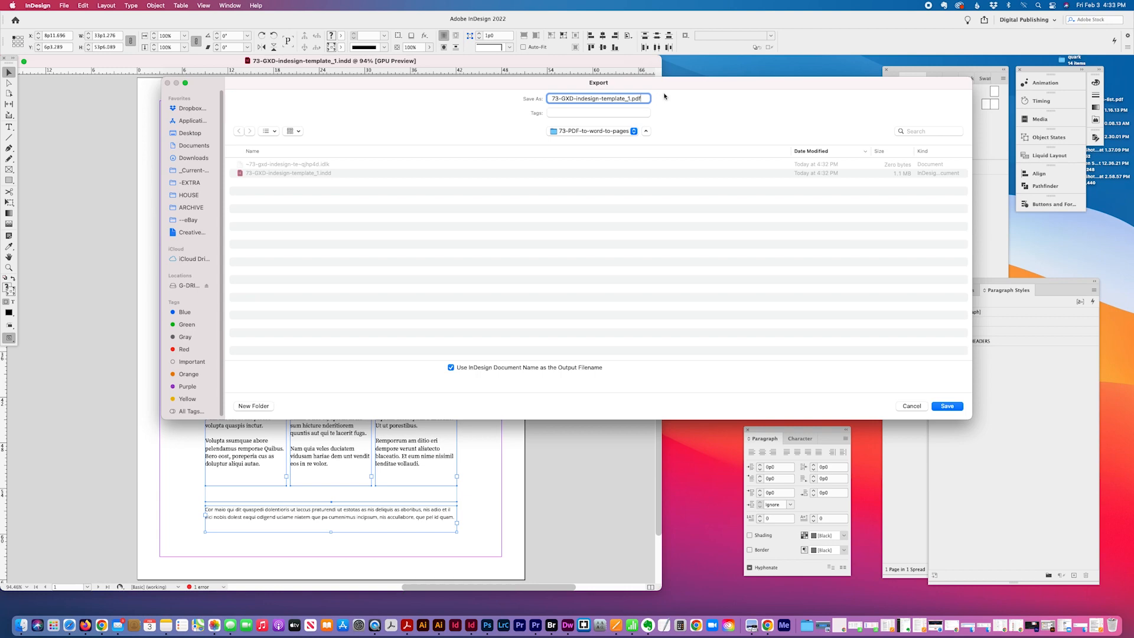
pyautogui.click(947, 406)
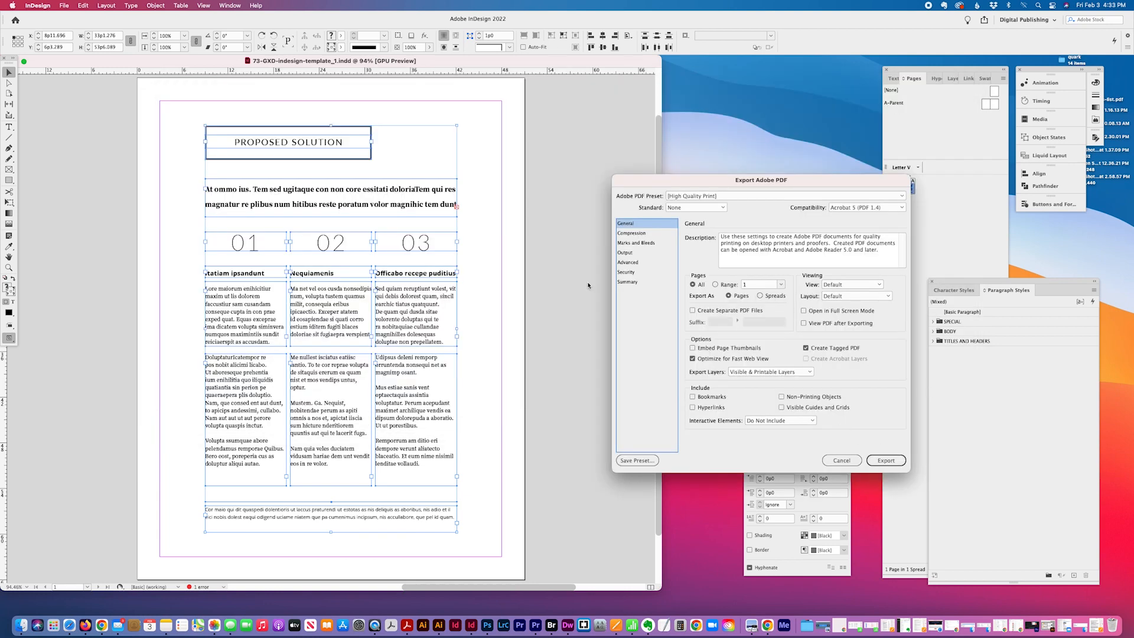
pyautogui.click(627, 273)
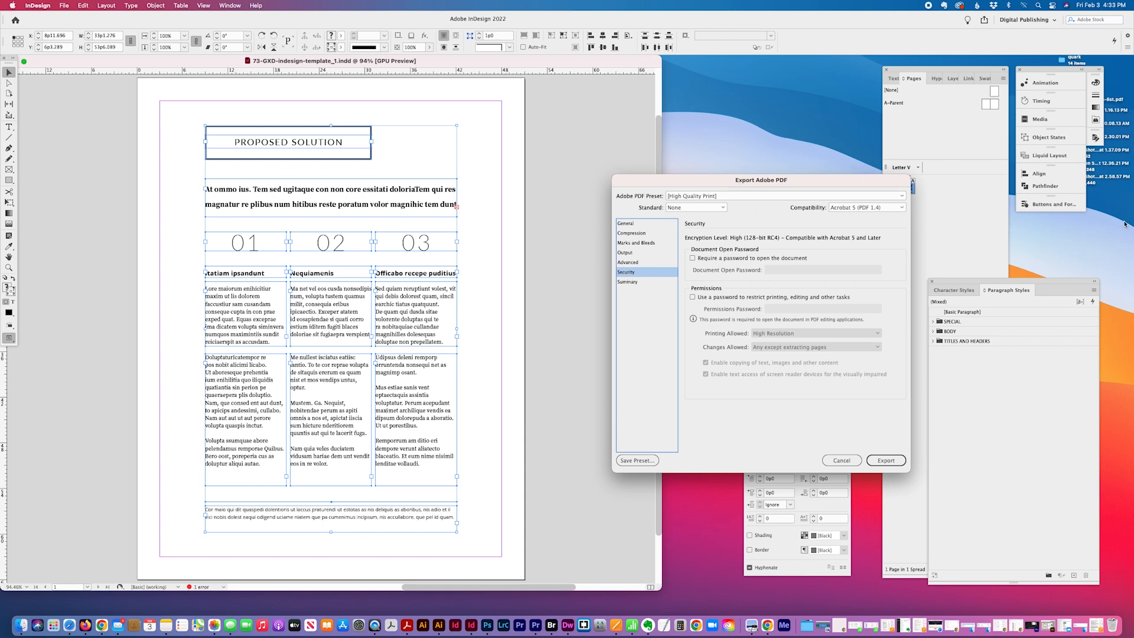
pyautogui.click(886, 460)
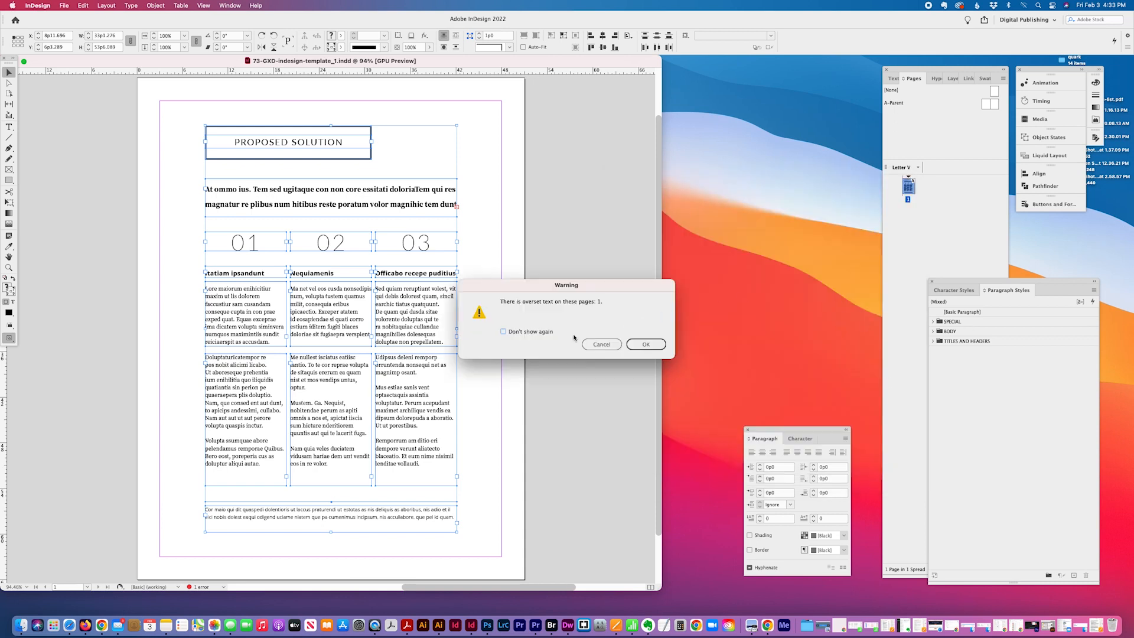
pyautogui.click(606, 348)
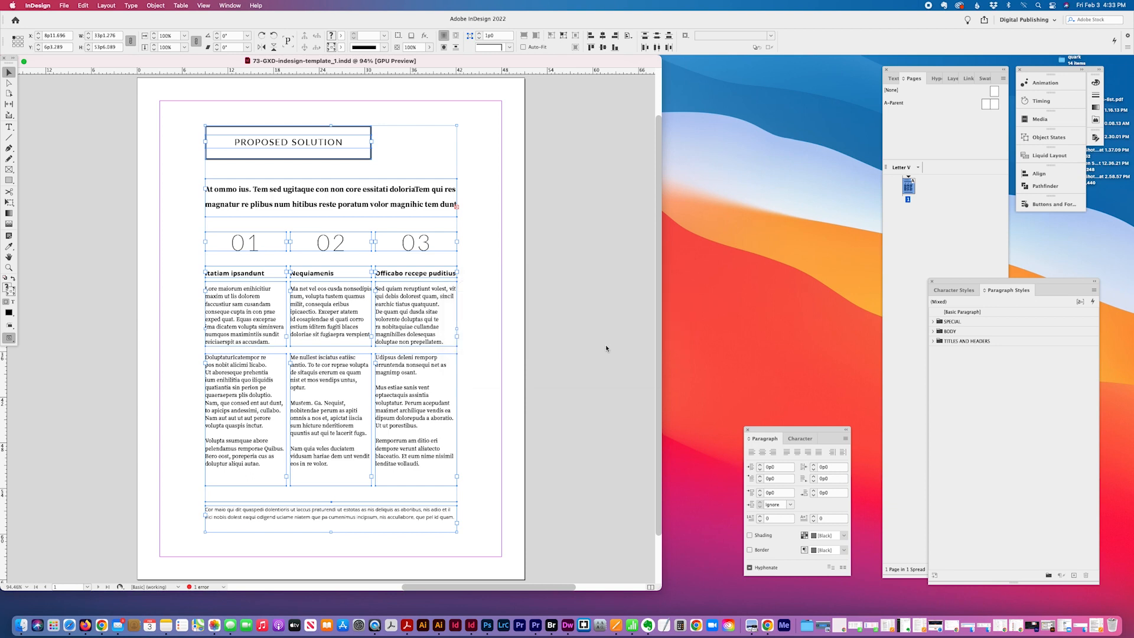
# - Fit the bold introductory paragraph's text frame to its content
pyautogui.click(440, 207)
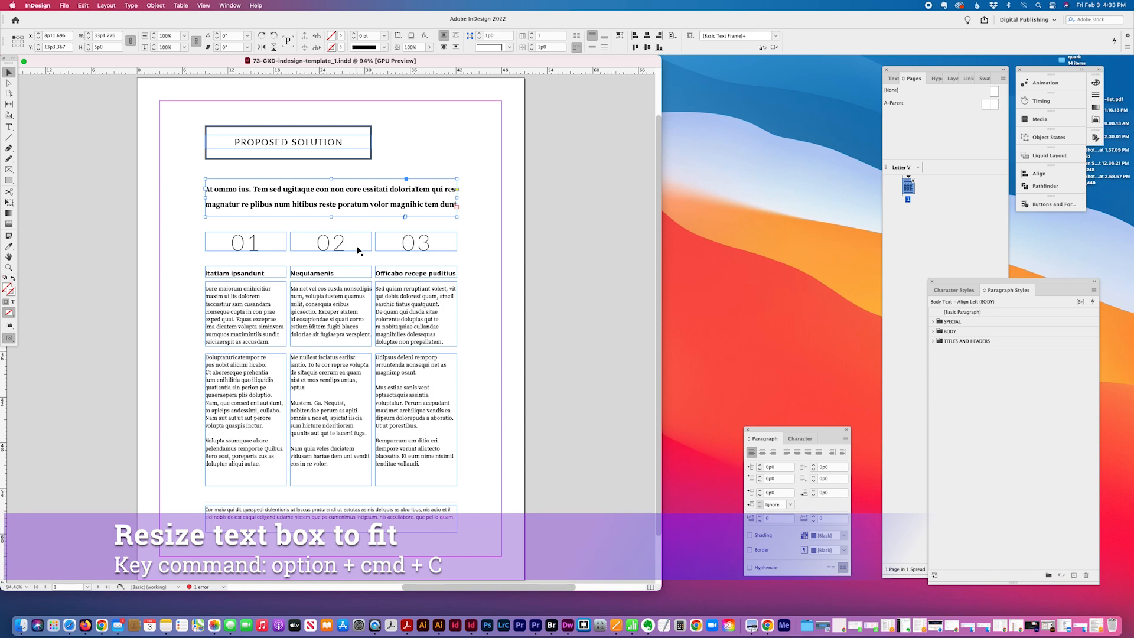
pyautogui.hotkey('alt', 'ctrl', 'c')
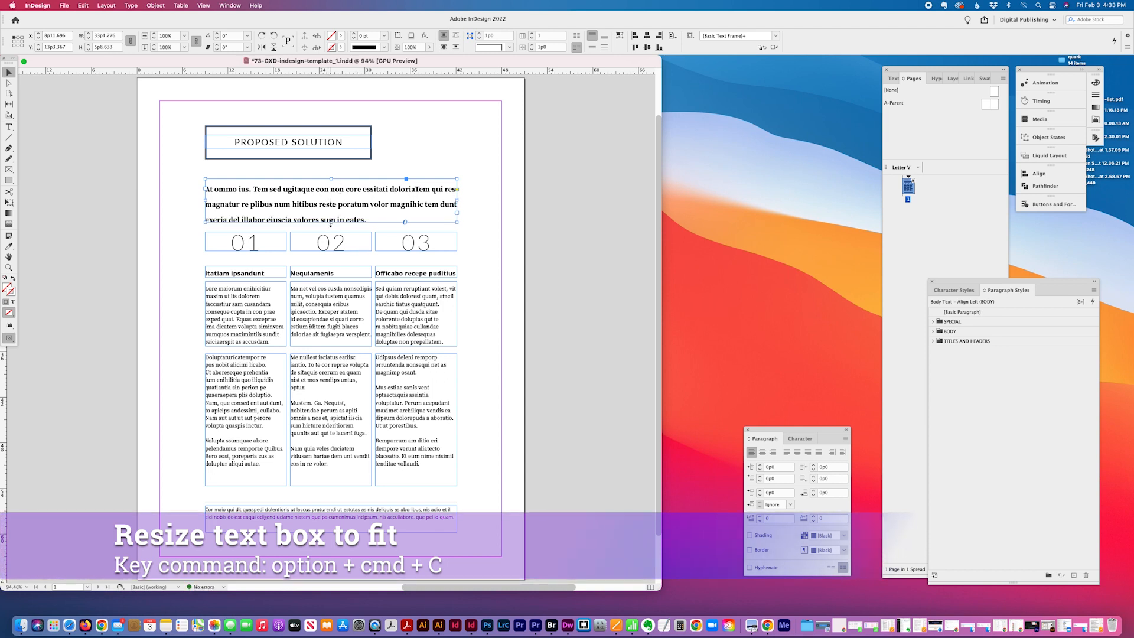
# - Try lengthening the introductory text frame slightly downward, undo the resize and deselect the frame
pyautogui.click(332, 222)
pyautogui.moveTo(331, 223); pyautogui.dragTo(332, 228)
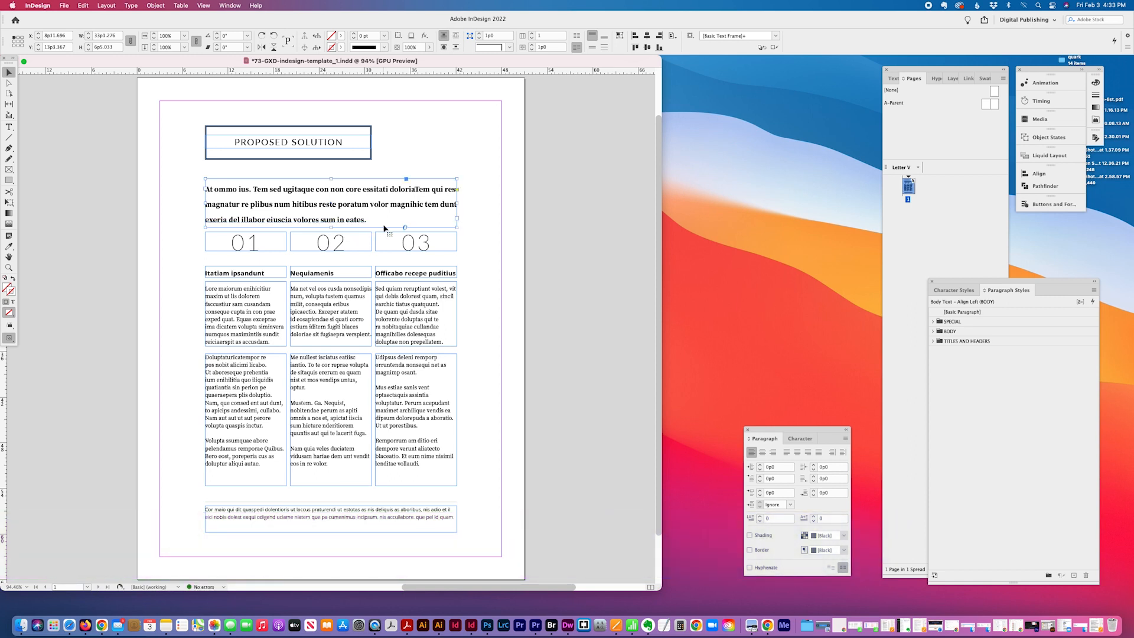
pyautogui.press('super+z')
pyautogui.click(515, 199)
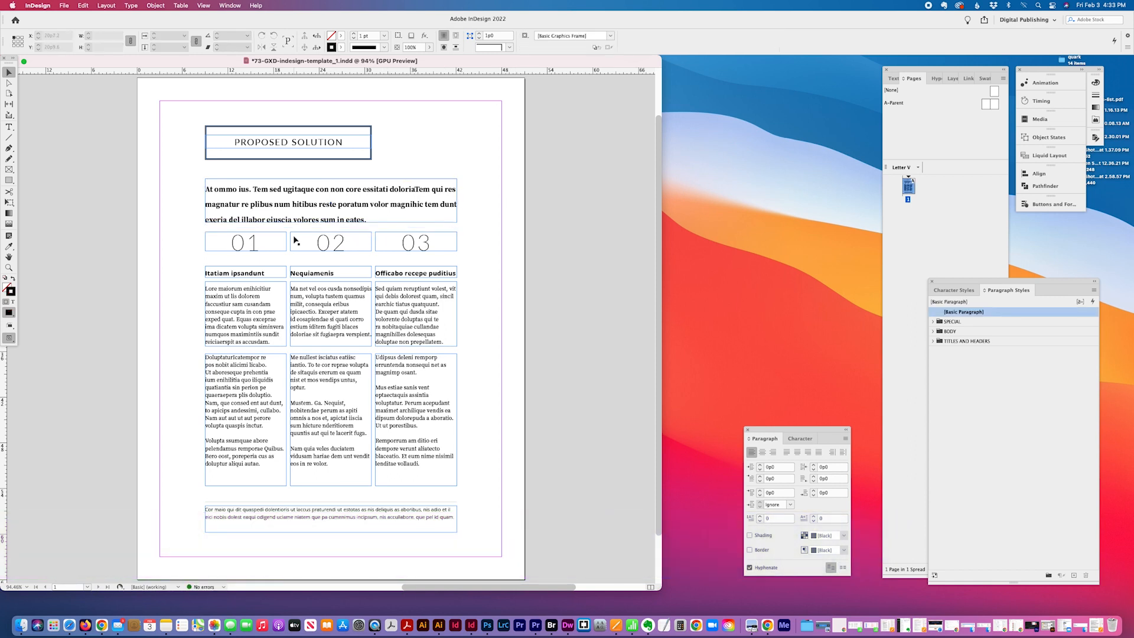
# - Save the document and export it with the High Quality Print preset as a PDF named 73-GXD-indesign-template_1
pyautogui.press('super+s')
pyautogui.click(65, 6)
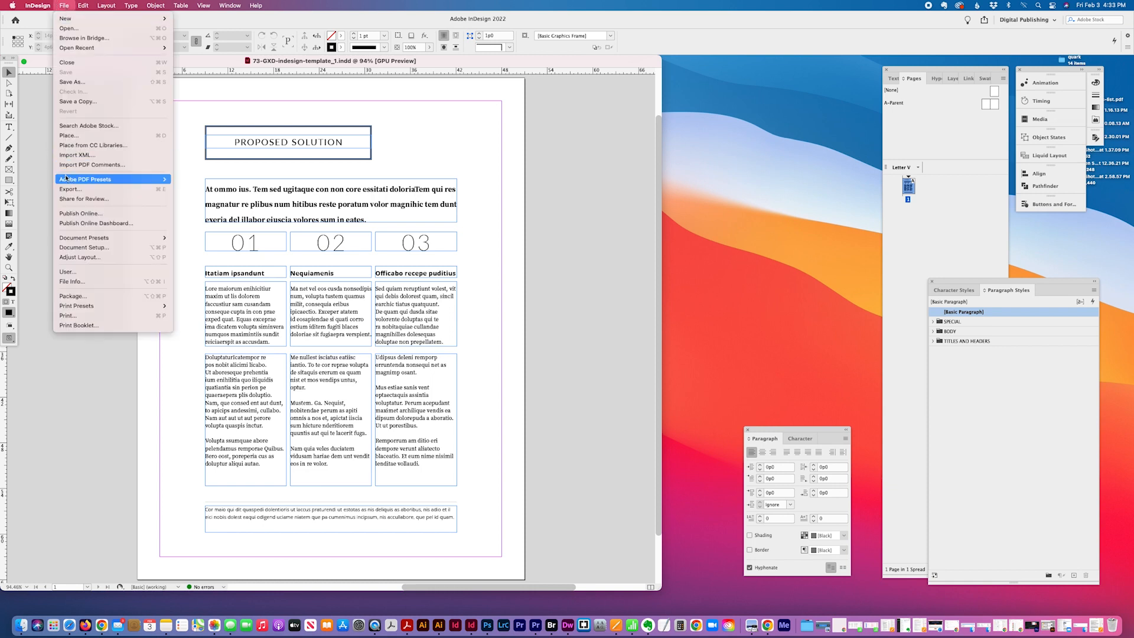
pyautogui.moveTo(68, 180)
pyautogui.click(204, 194)
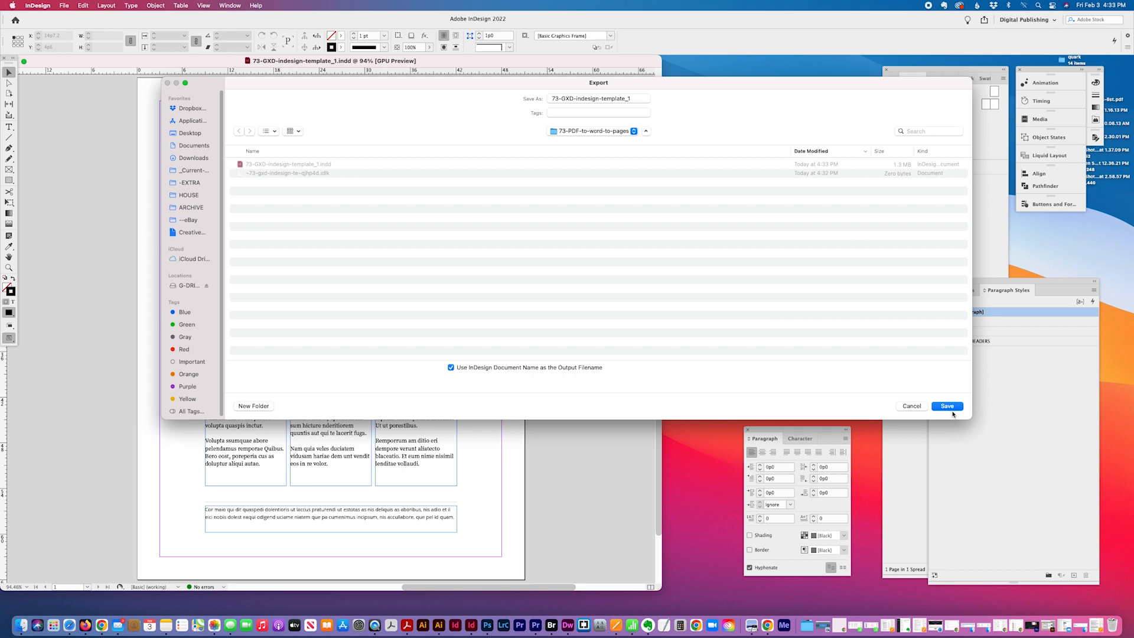
pyautogui.click(951, 409)
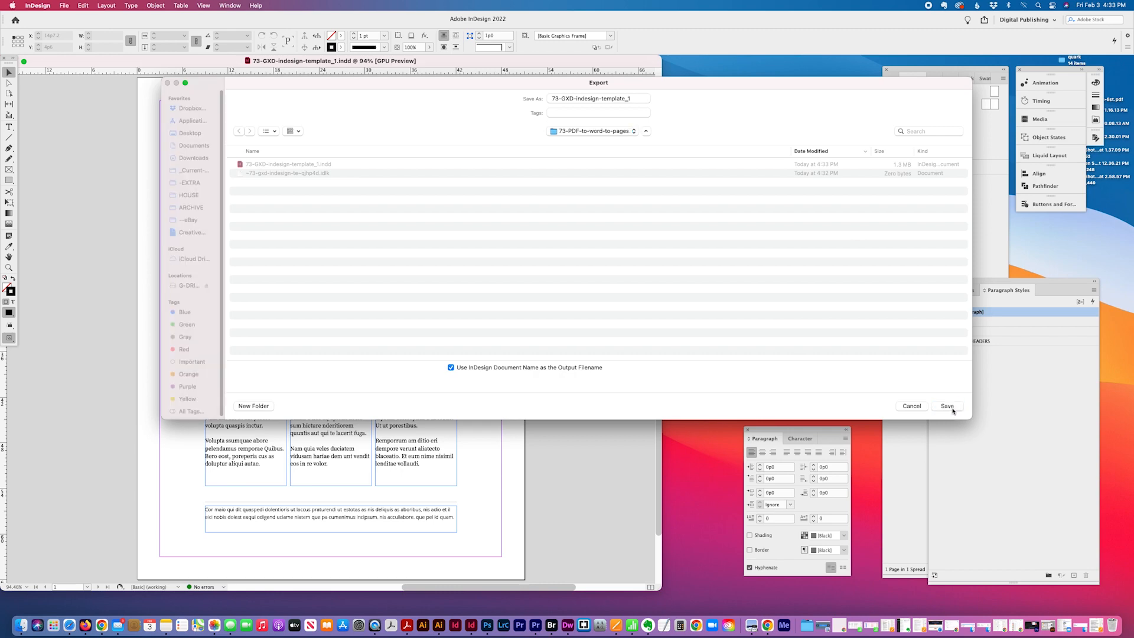
pyautogui.click(875, 460)
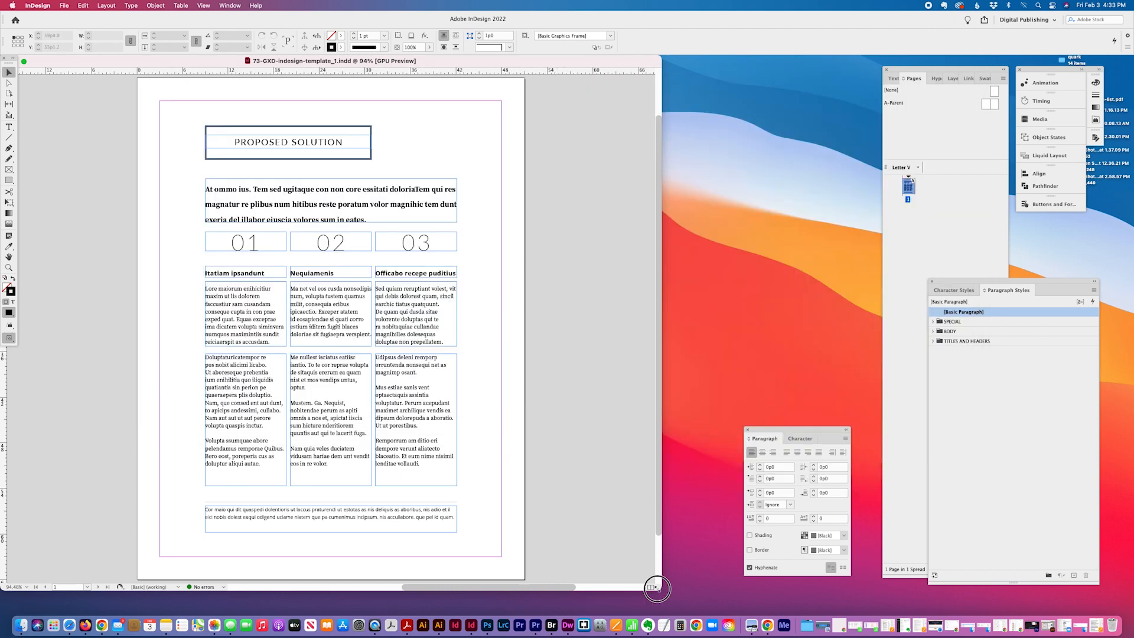
# - Switch to the 73-PDF-to-word-to-pages folder in Finder and open 73-GXD-indesign-template_1.pdf in Acrobat
pyautogui.moveTo(658, 588); pyautogui.dragTo(614, 448)
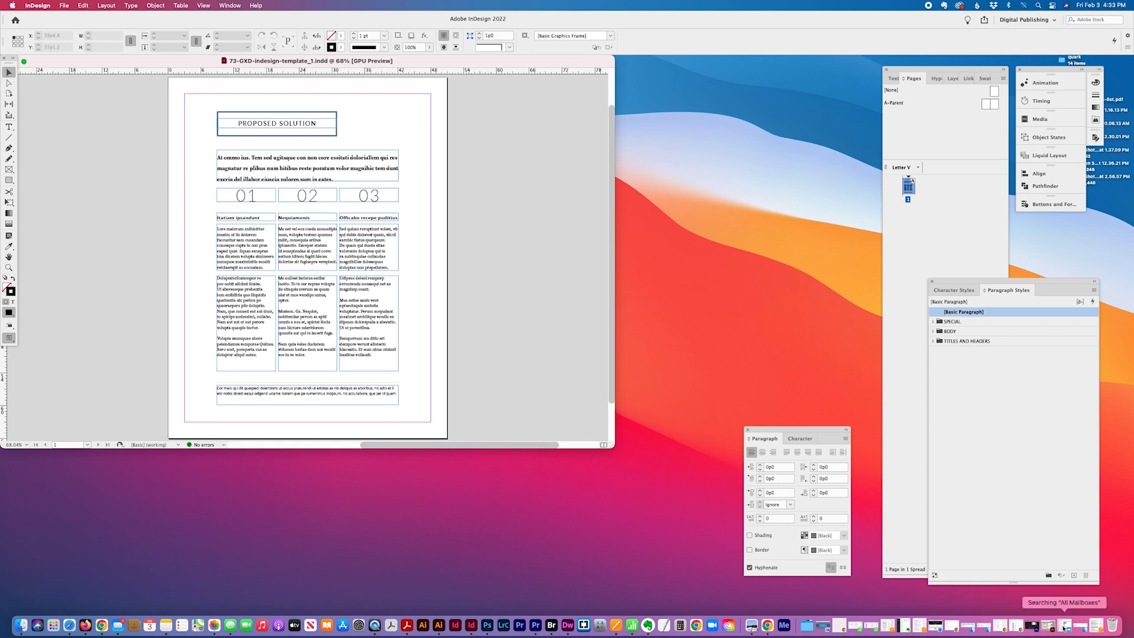
pyautogui.click(969, 627)
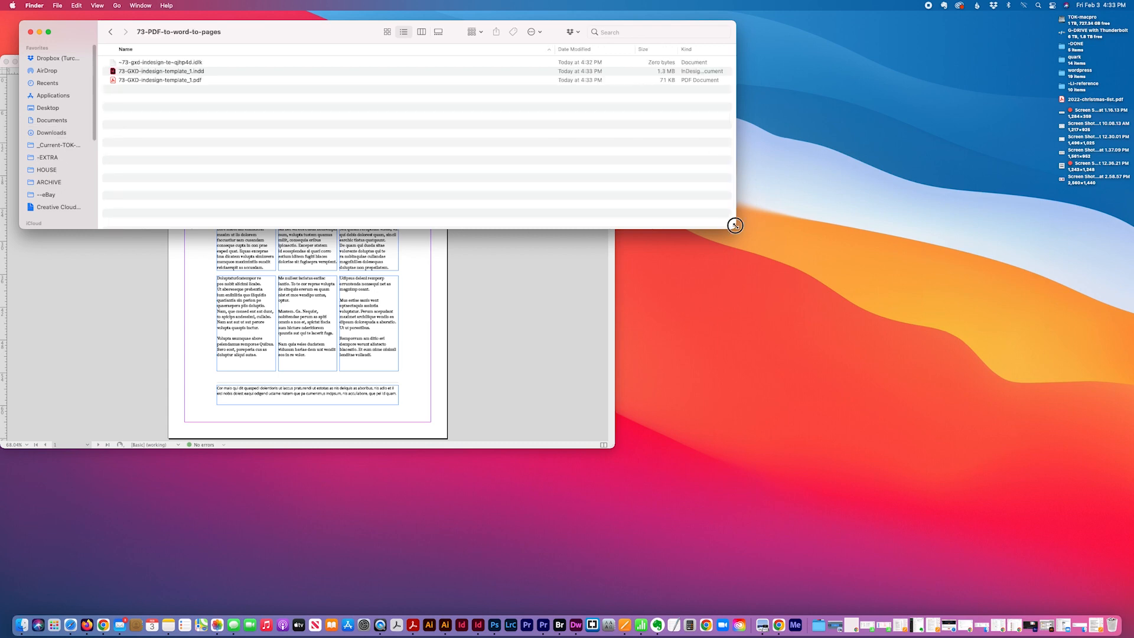
pyautogui.moveTo(734, 228); pyautogui.dragTo(668, 185)
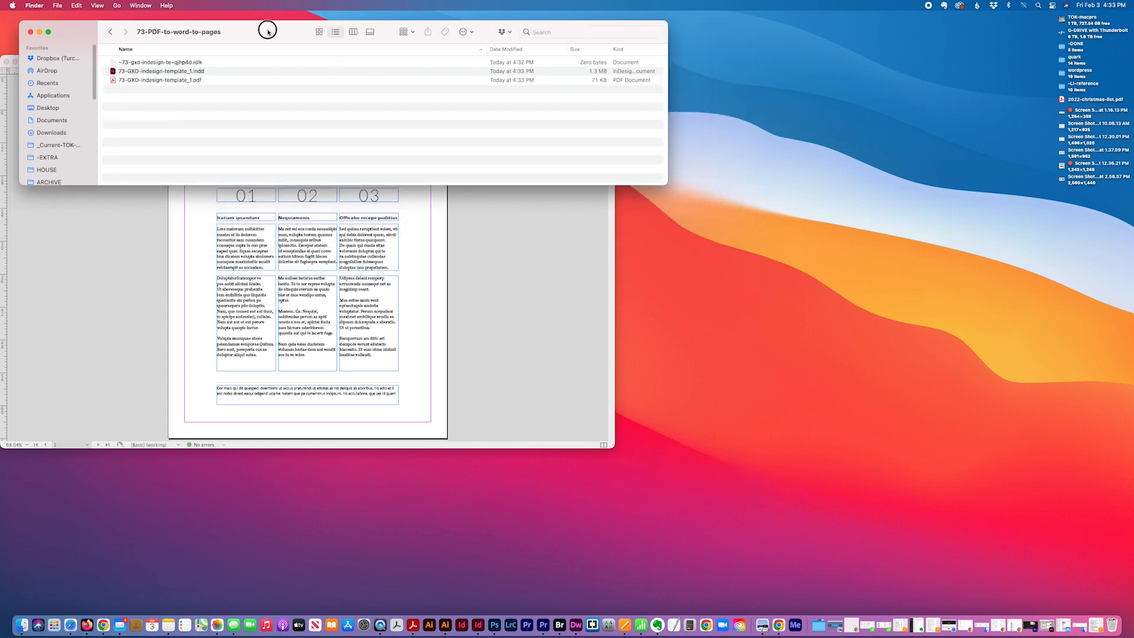
pyautogui.moveTo(268, 30); pyautogui.dragTo(569, 43)
pyautogui.click(468, 93)
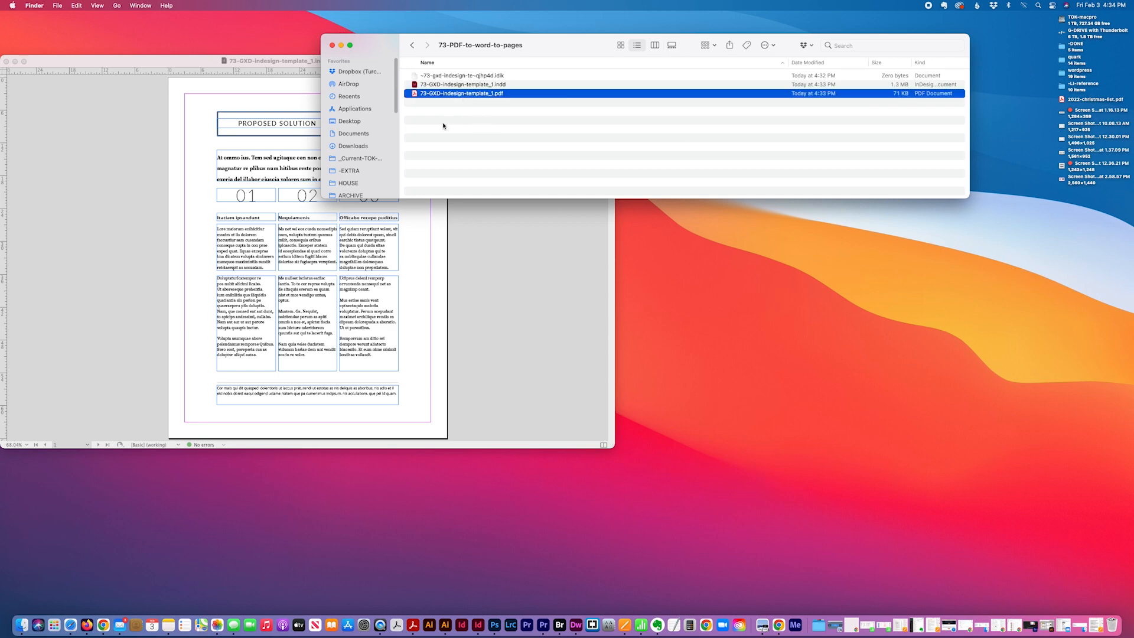
pyautogui.moveTo(414, 96); pyautogui.dragTo(413, 627)
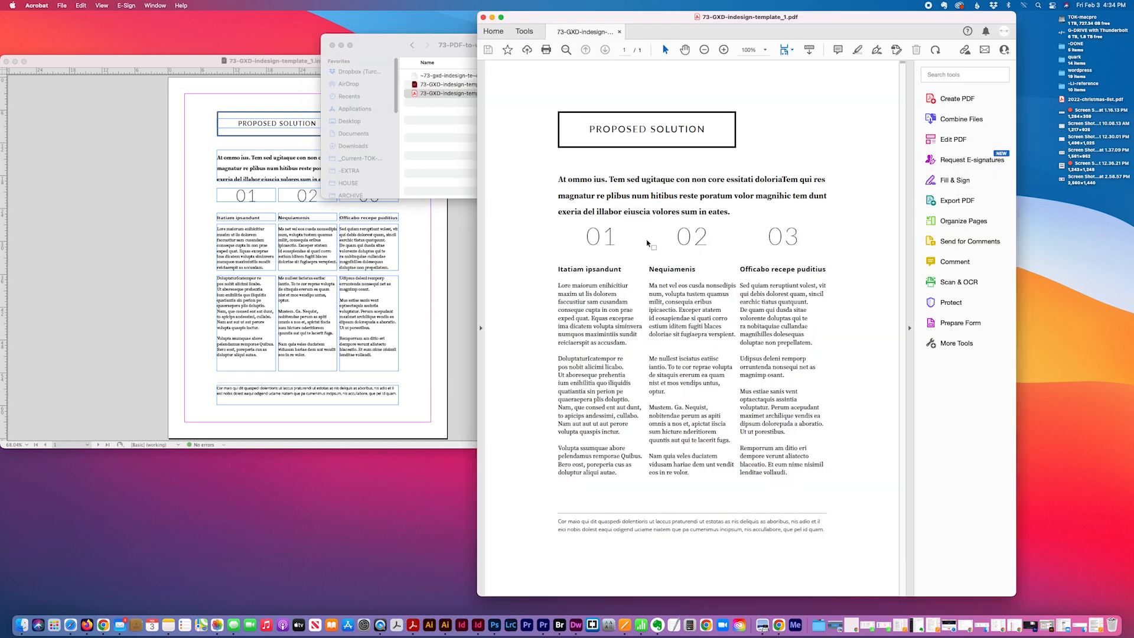
# - Open the exported page in the Edit PDF tool and close the tool again
pyautogui.moveTo(846, 18); pyautogui.dragTo(662, 18)
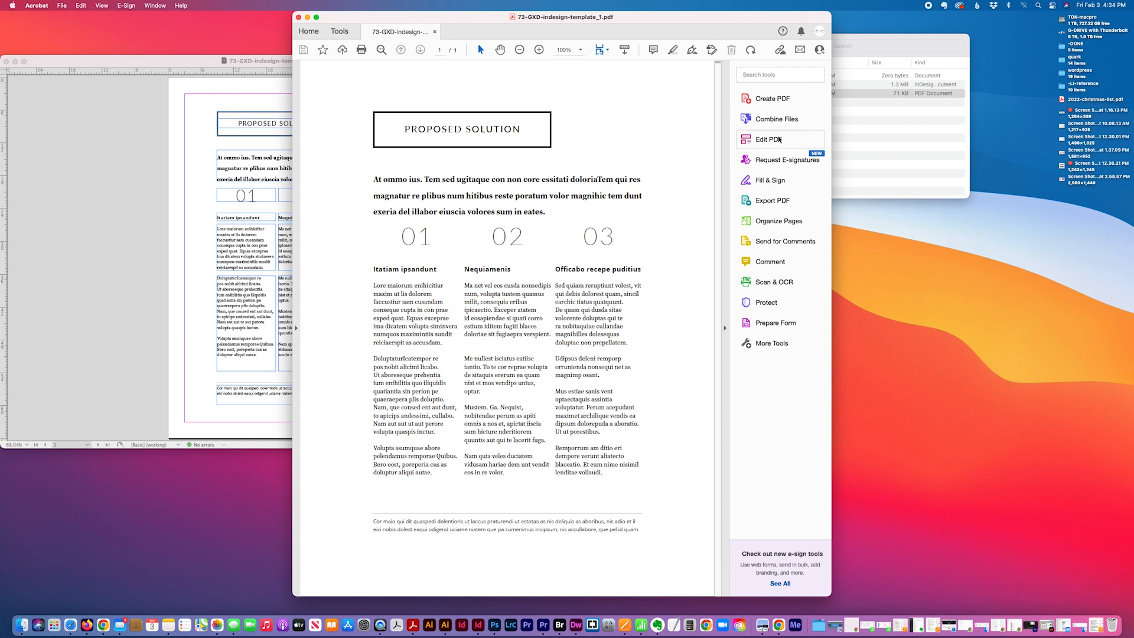
pyautogui.click(757, 140)
pyautogui.click(803, 70)
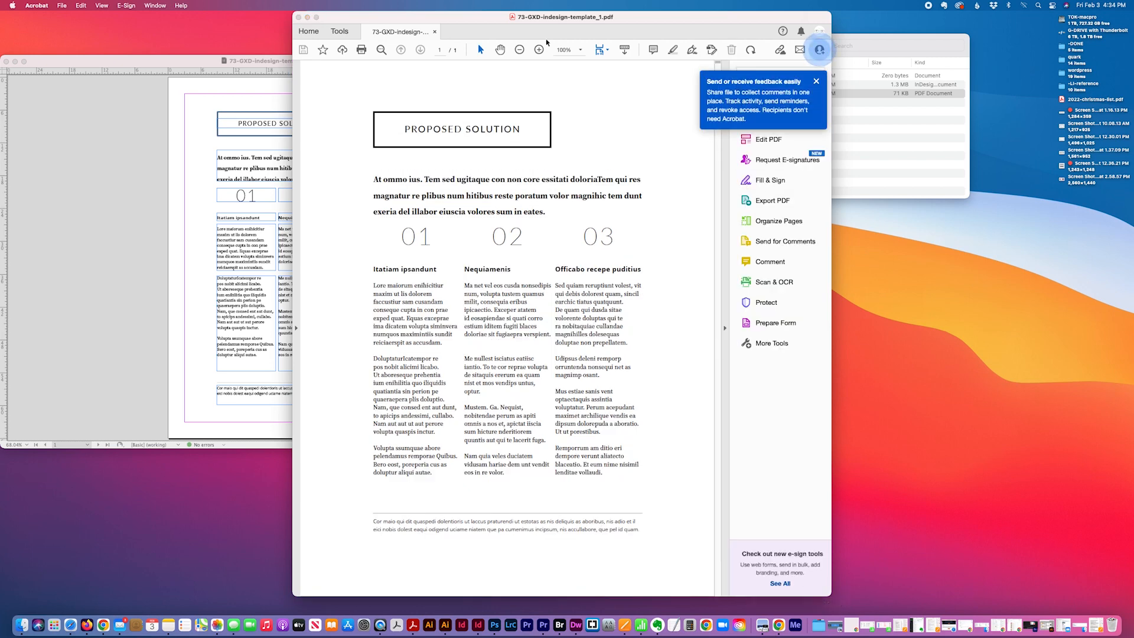
# - Dismiss the feedback tip and open the page in the Edit PDF tool
pyautogui.click(816, 81)
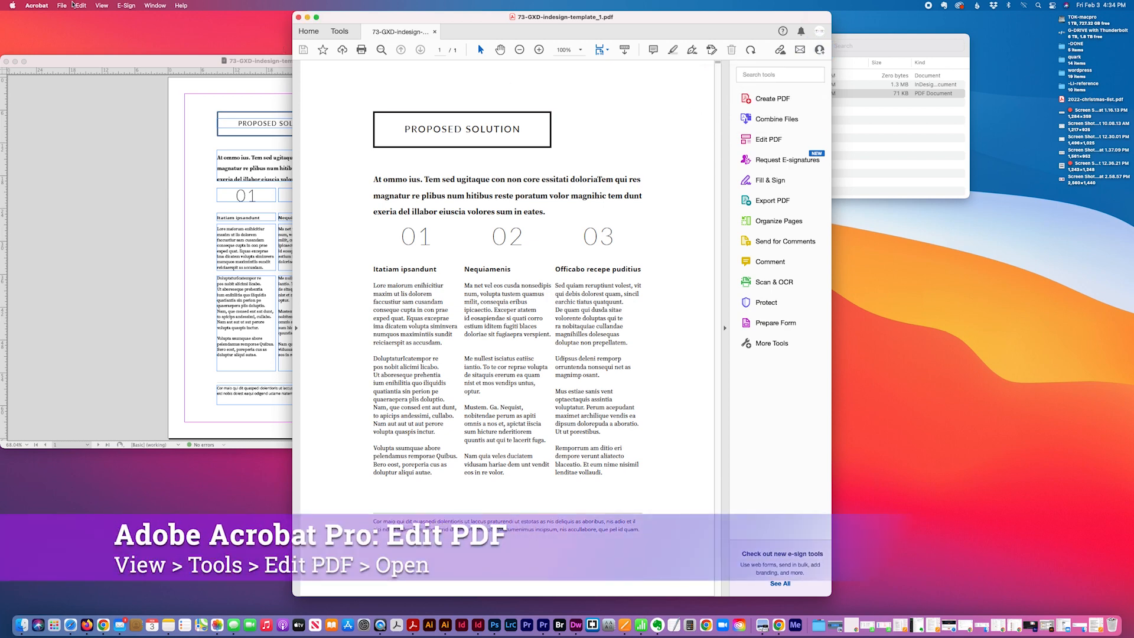
pyautogui.click(105, 6)
pyautogui.moveTo(110, 73)
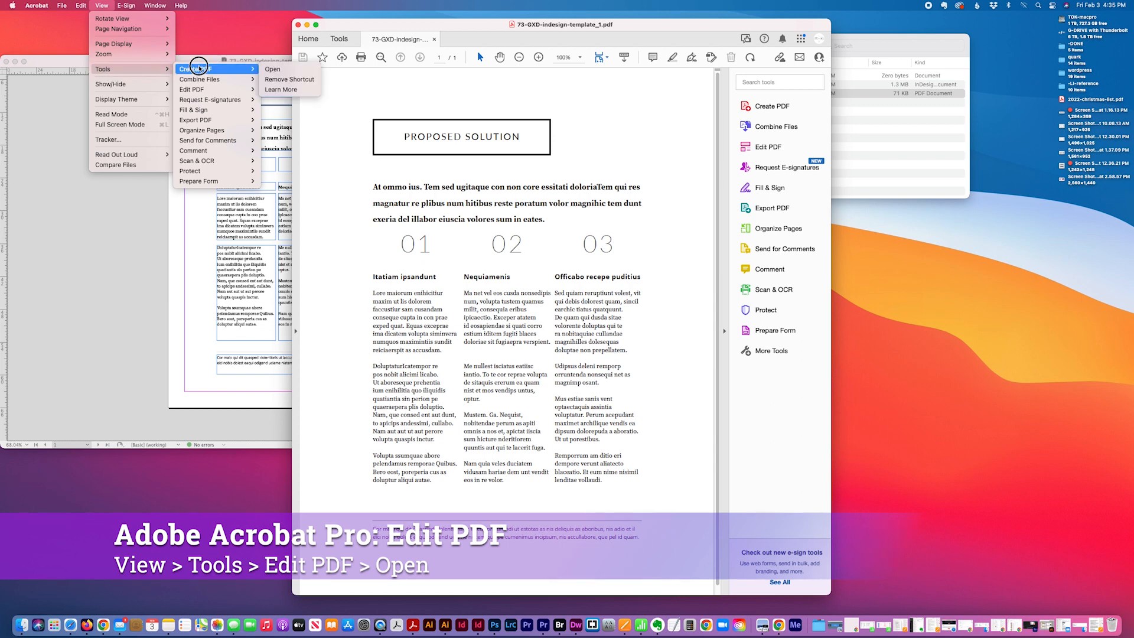
pyautogui.moveTo(200, 92)
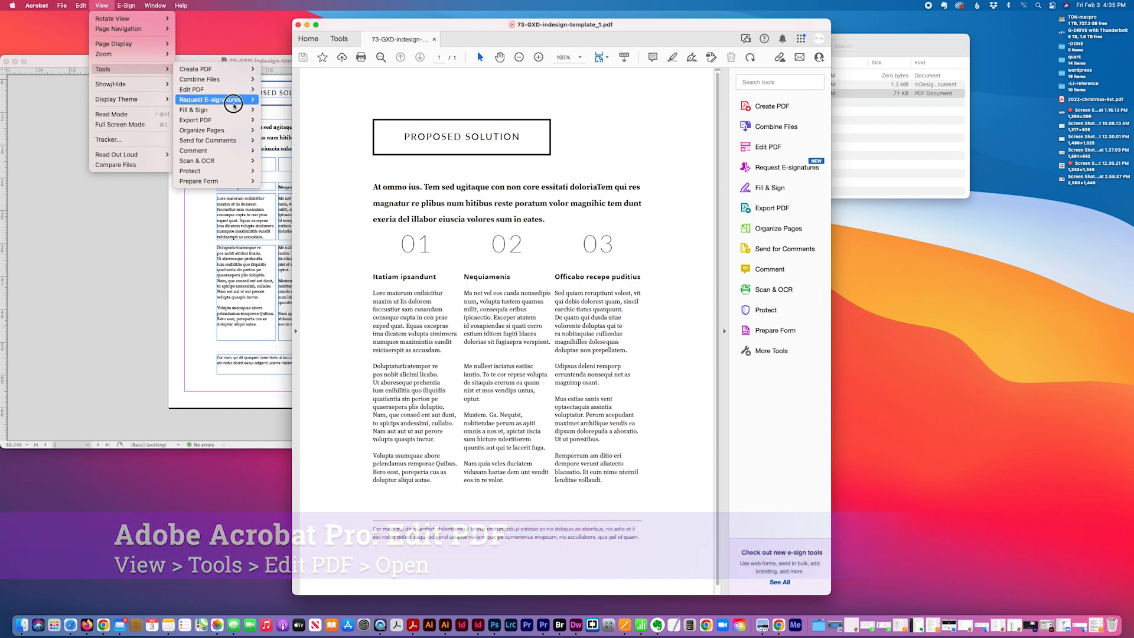
pyautogui.click(275, 91)
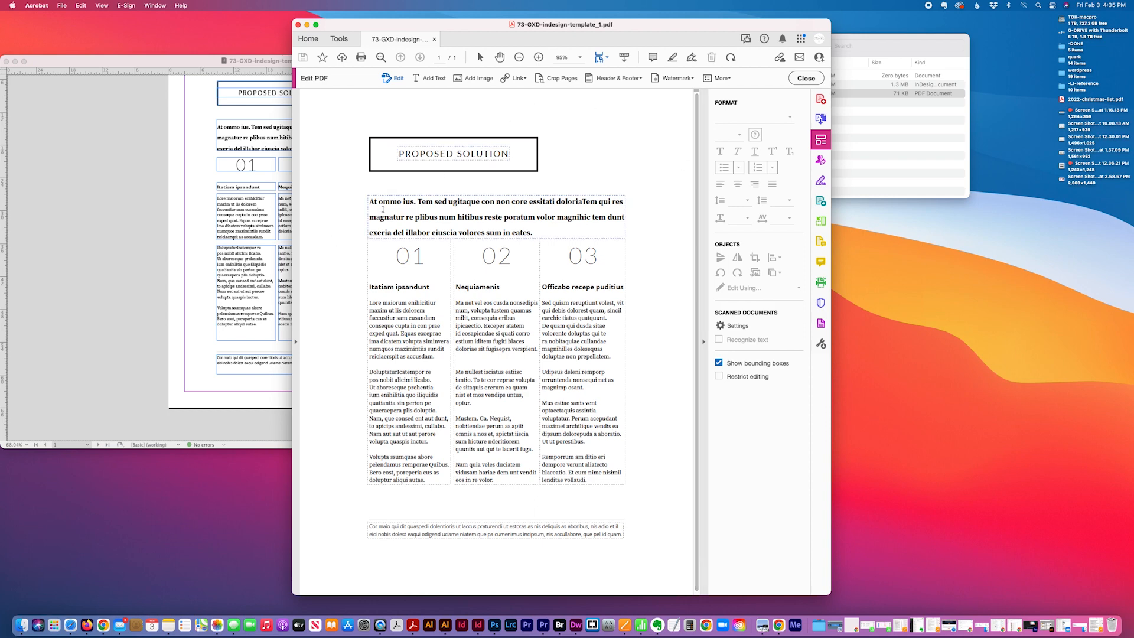
# - Replace the introductory paragraph's text with "I am going to edit this paragraph", keeping its final period
pyautogui.click(407, 203)
pyautogui.moveTo(425, 203); pyautogui.dragTo(368, 204)
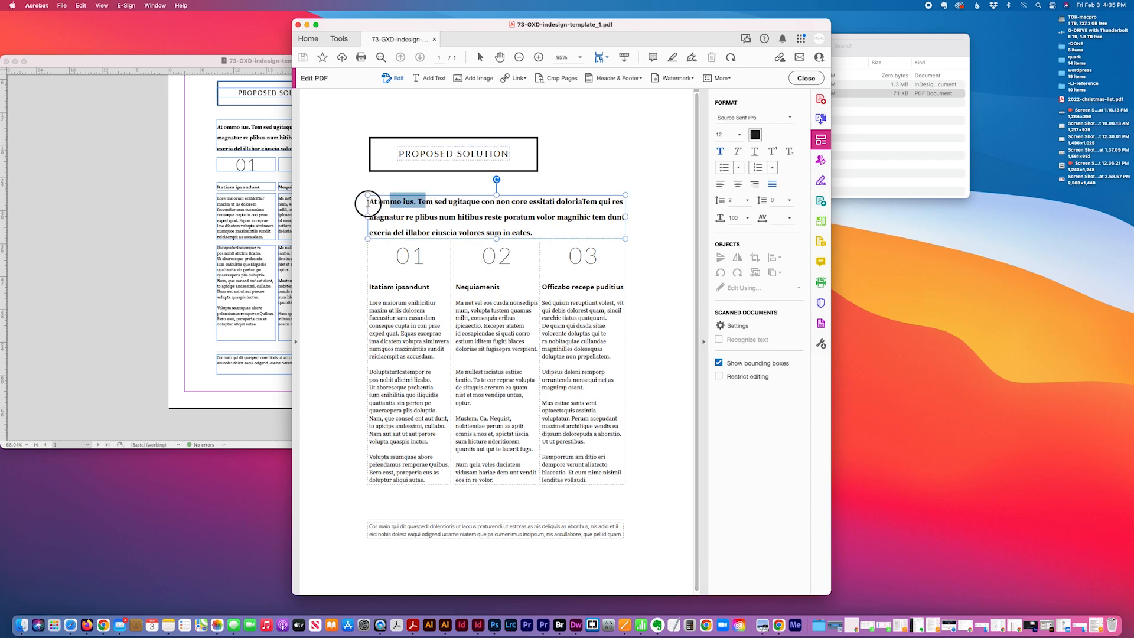
pyautogui.click(581, 202)
pyautogui.moveTo(525, 233); pyautogui.dragTo(337, 202)
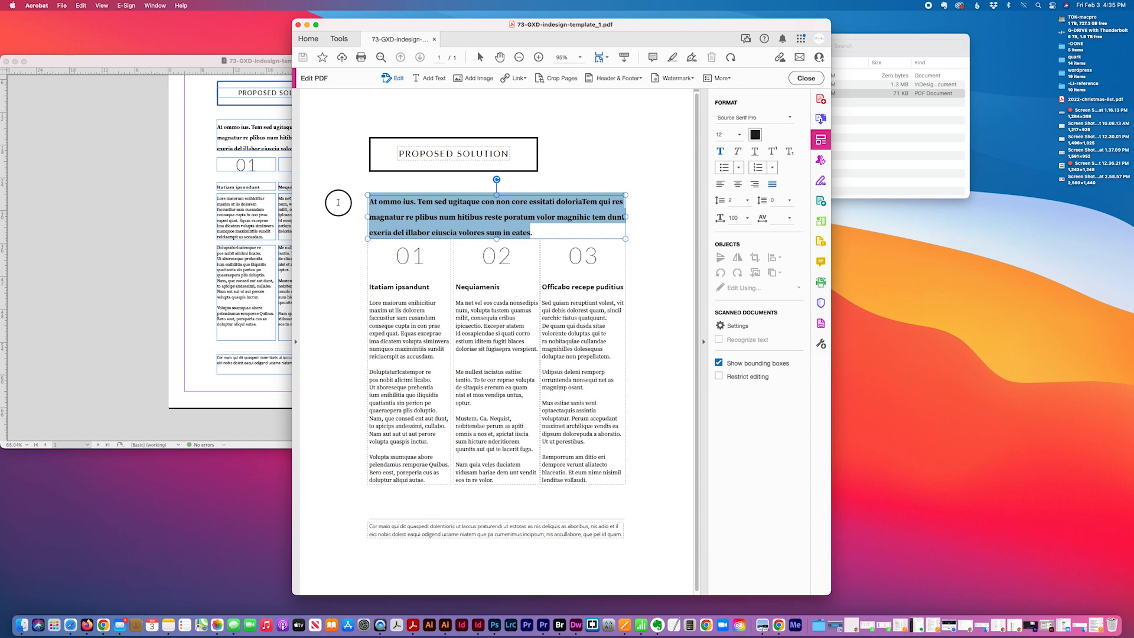
pyautogui.click(414, 201)
pyautogui.moveTo(414, 201); pyautogui.dragTo(366, 201)
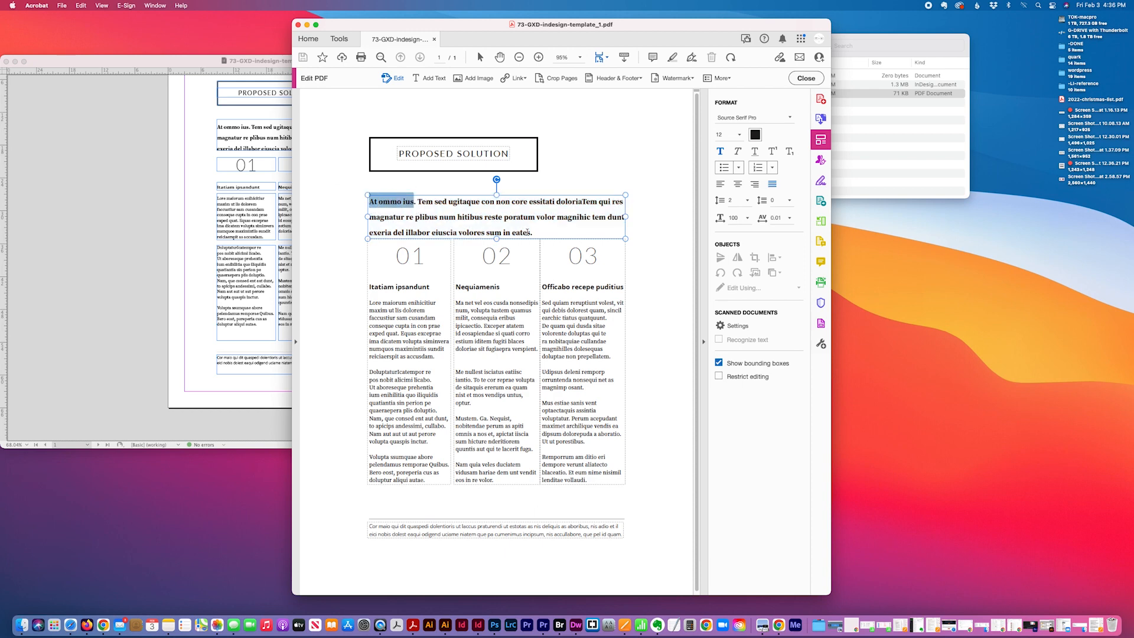
pyautogui.moveTo(529, 232); pyautogui.dragTo(360, 204)
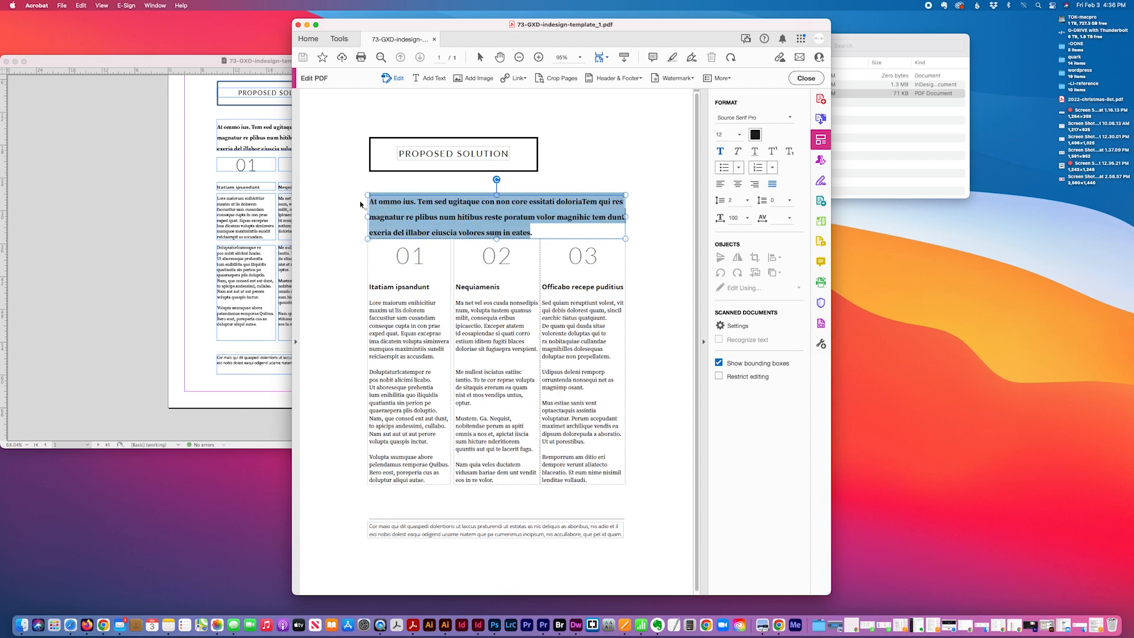
pyautogui.write('I am ')
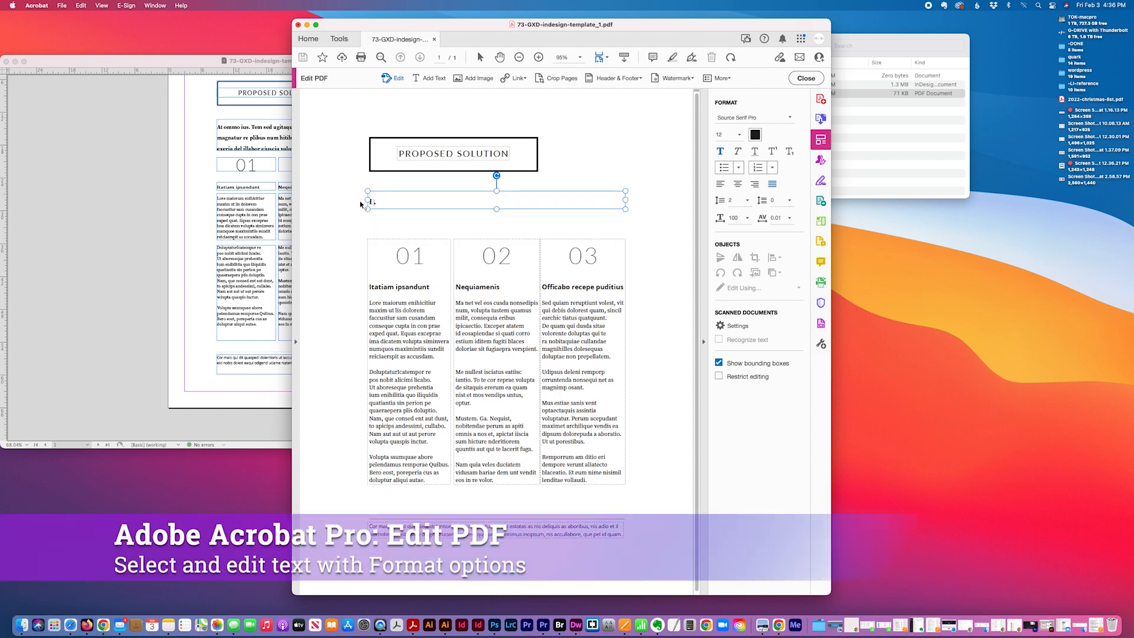
pyautogui.write('going to edit this par')
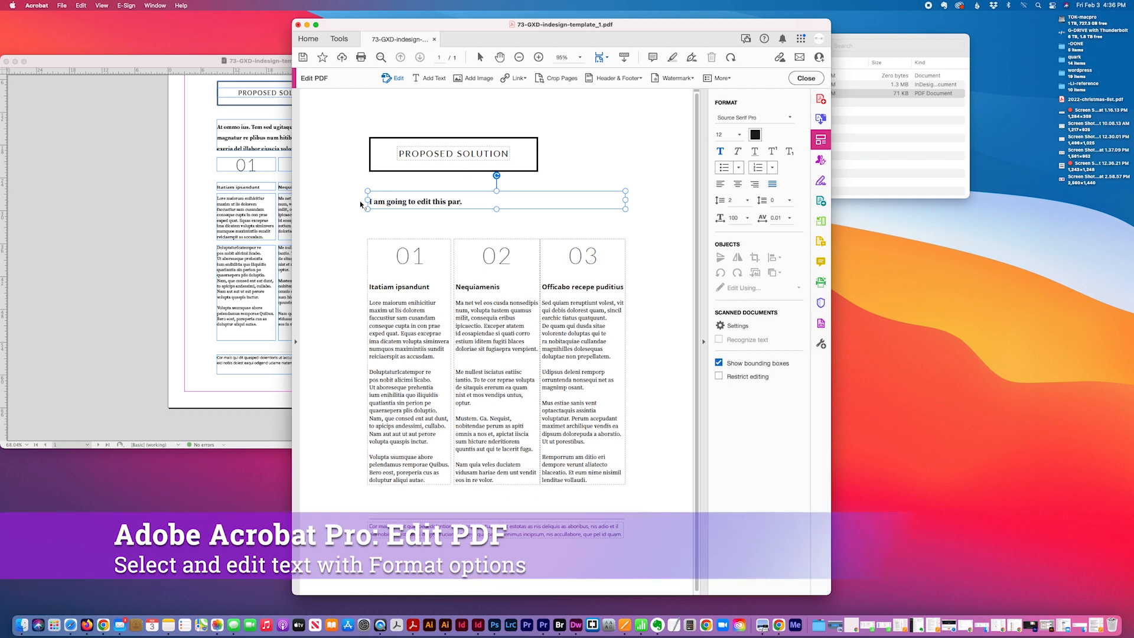
pyautogui.write('agraph')
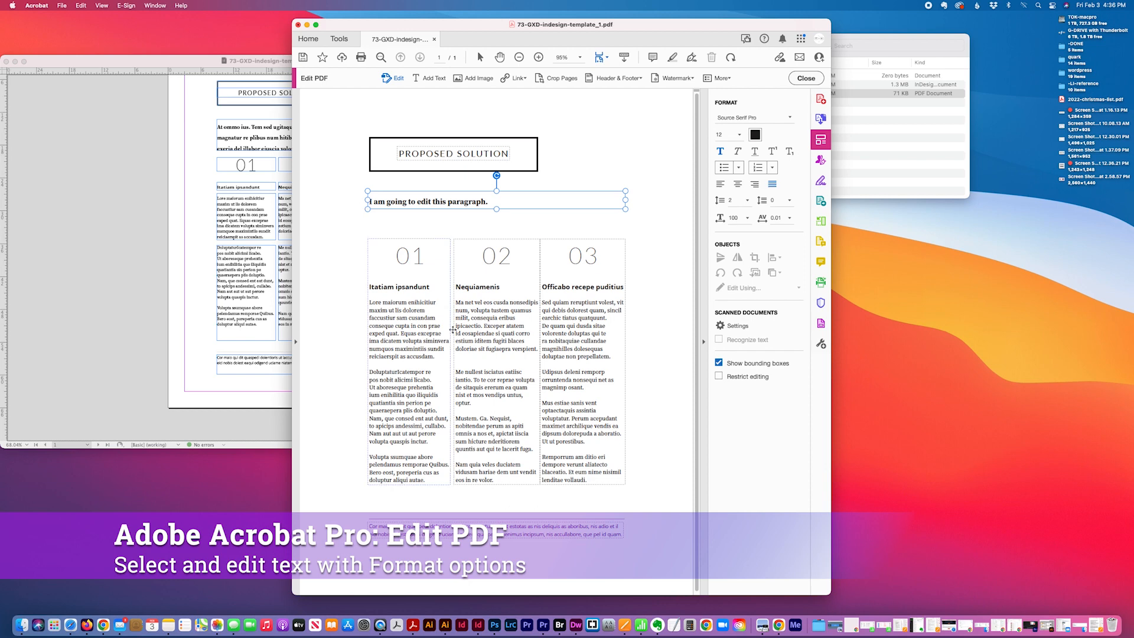
# - Replace the heading of column 02 with "Option 2" and the heading of column 03 with "Option 3"
pyautogui.moveTo(500, 287); pyautogui.dragTo(446, 289)
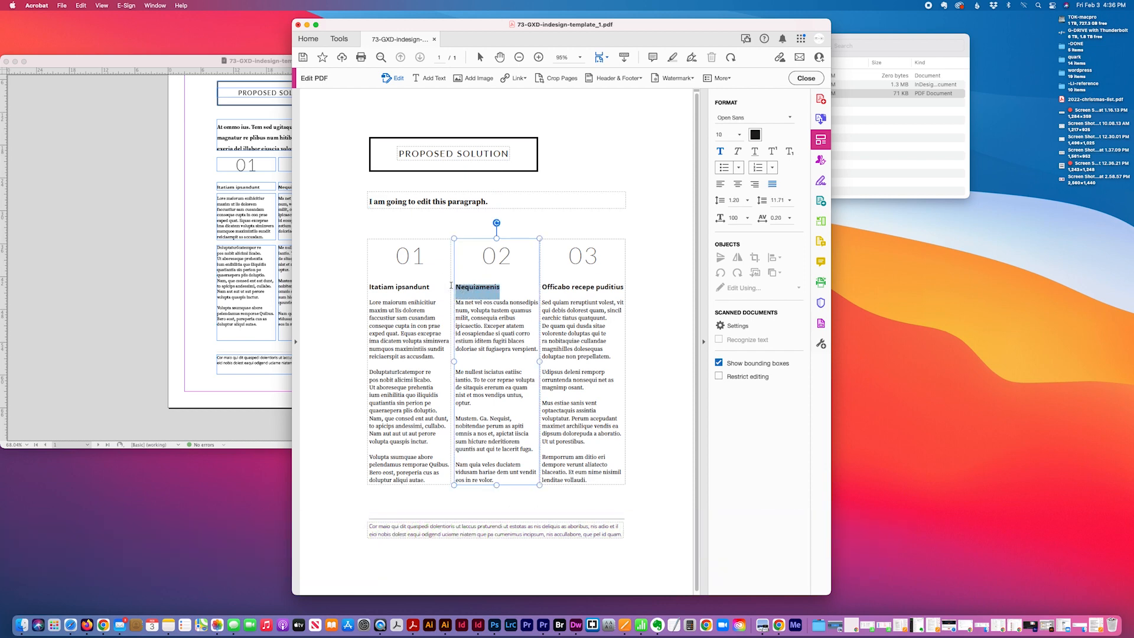
pyautogui.write('Option 2')
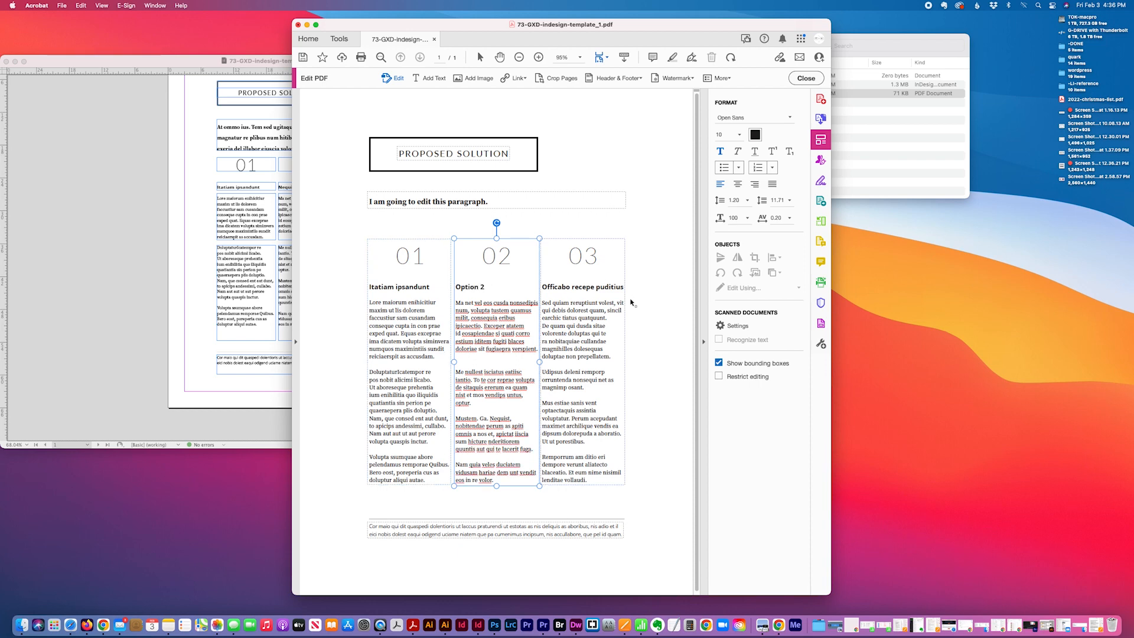
pyautogui.click(550, 286)
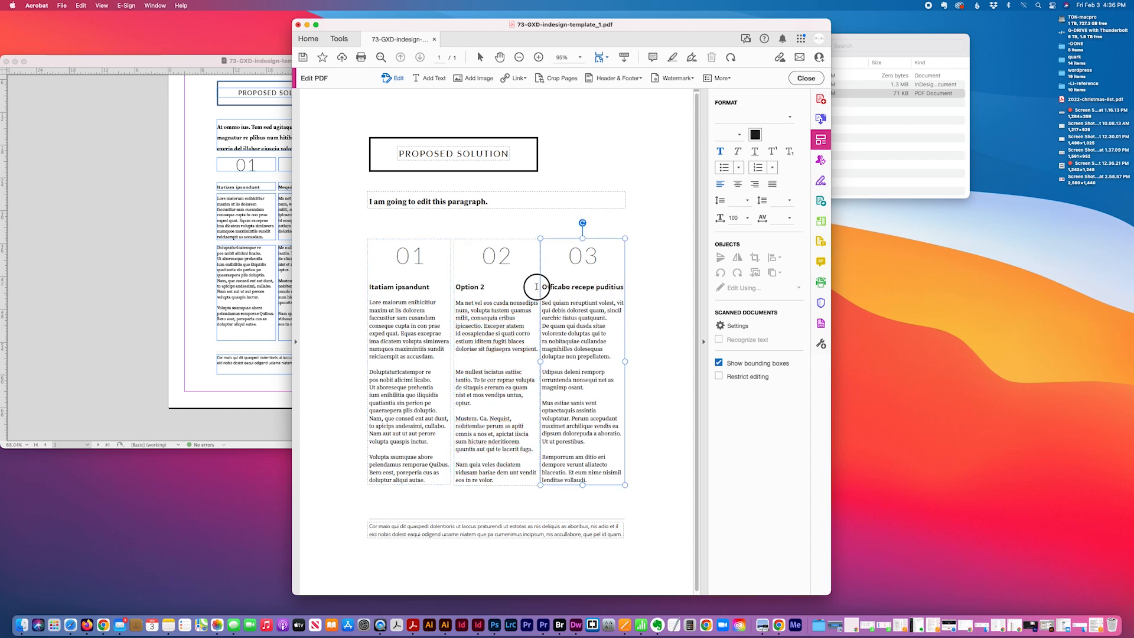
pyautogui.click(546, 286)
pyautogui.moveTo(547, 286); pyautogui.dragTo(622, 288)
pyautogui.write('Opt')
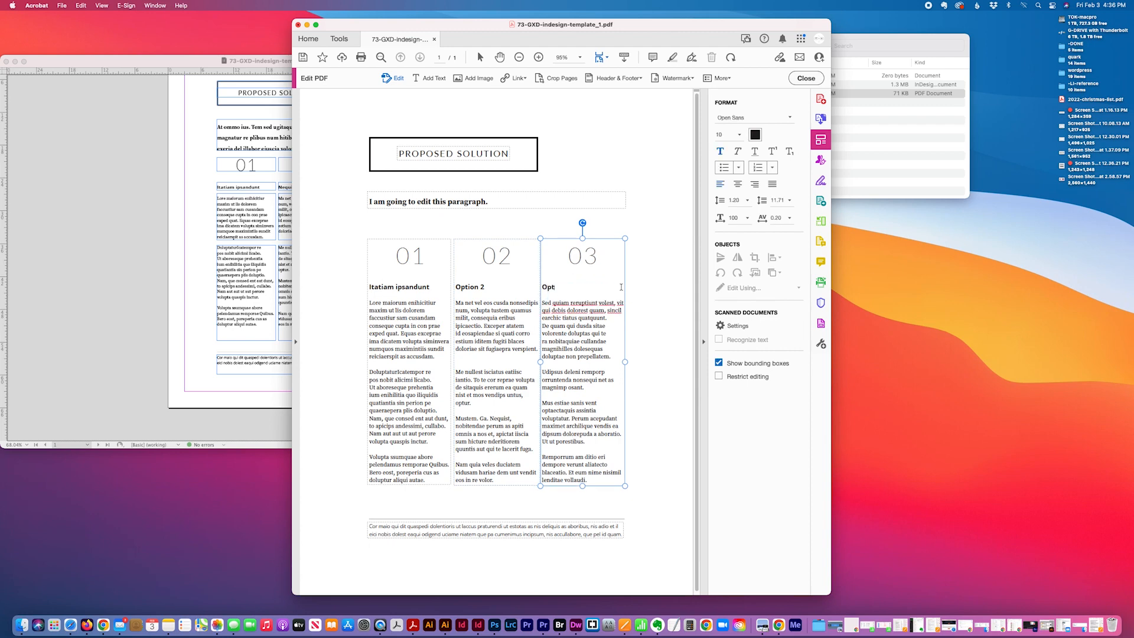
pyautogui.write('ion 3')
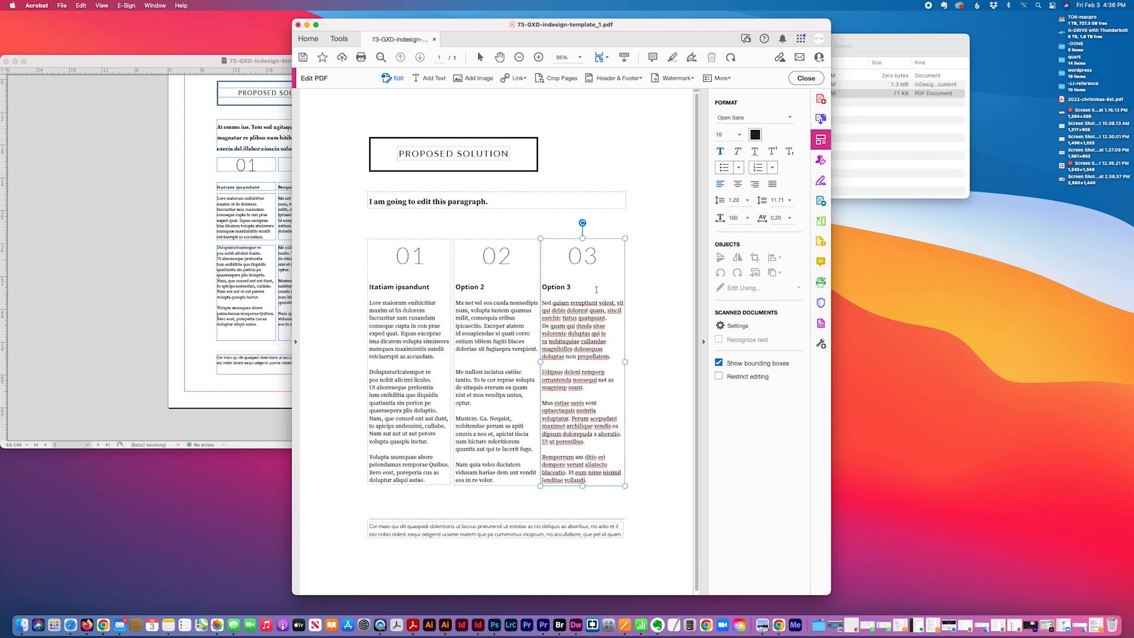
# - Replace the middle portion of the first body paragraph under column 03 with "insert some copy here"
pyautogui.click(587, 365)
pyautogui.moveTo(587, 365); pyautogui.dragTo(548, 310)
pyautogui.press('BackSpace')
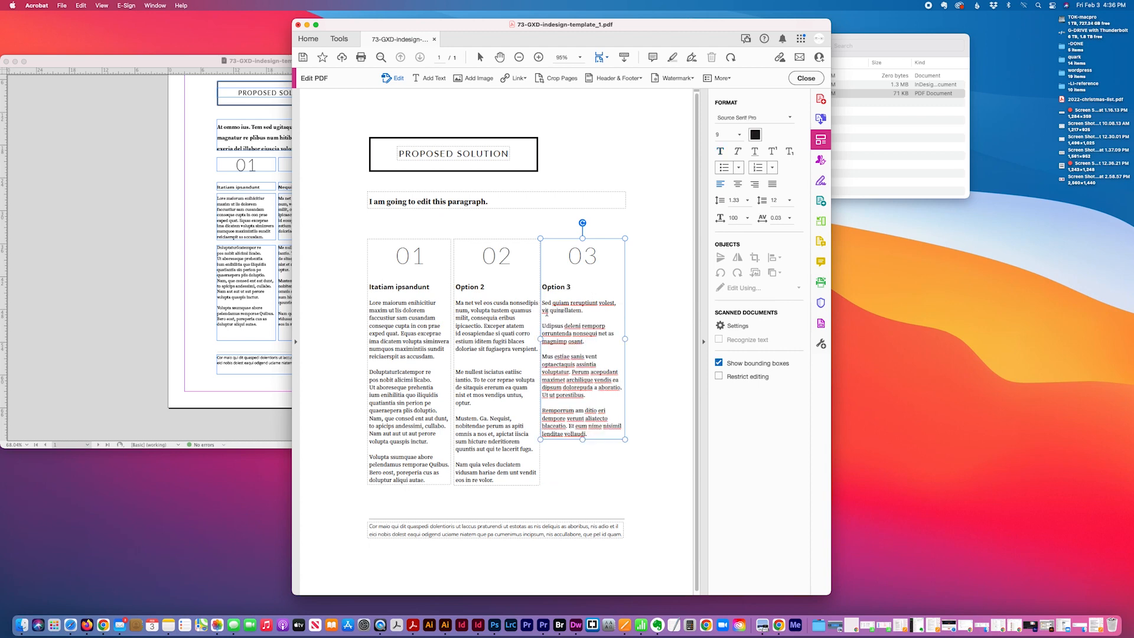
pyautogui.write('ters')
pyautogui.press('BackSpace')
pyautogui.press('BackSpace')
pyautogui.press('BackSpace')
pyautogui.press('BackSpace')
pyautogui.press('BackSpace')
pyautogui.press('BackSpace')
pyautogui.write('insert some copy here')
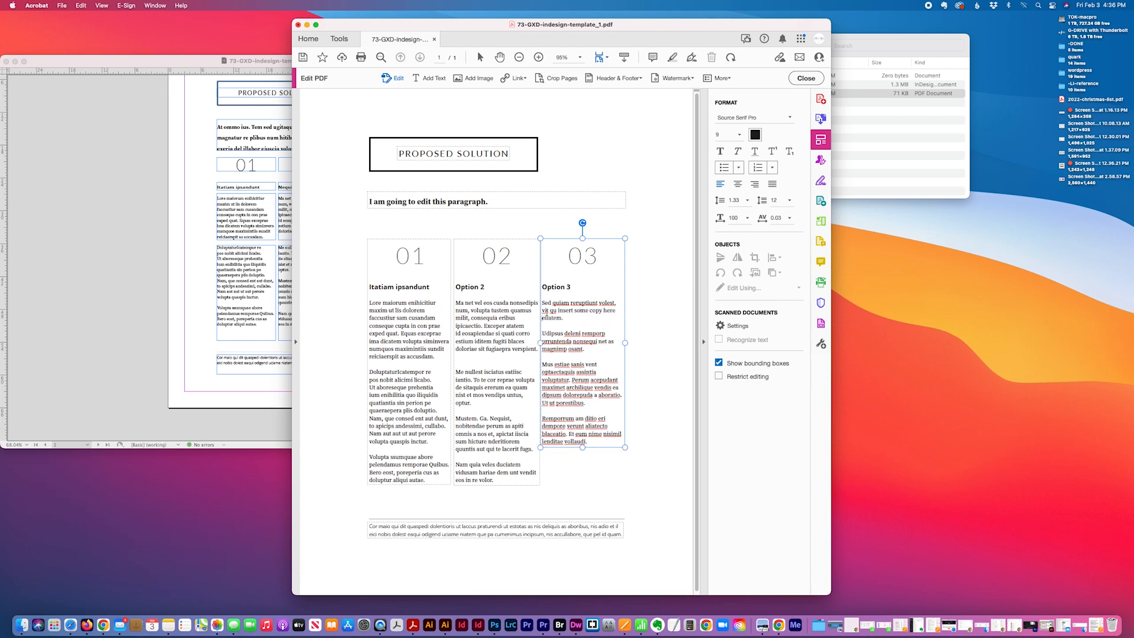
# - Insert "final" between the words PROPOSED and SOLUTION in the title and shift the title text back to the centre of its frame
pyautogui.moveTo(521, 525); pyautogui.dragTo(471, 526)
pyautogui.click(466, 153)
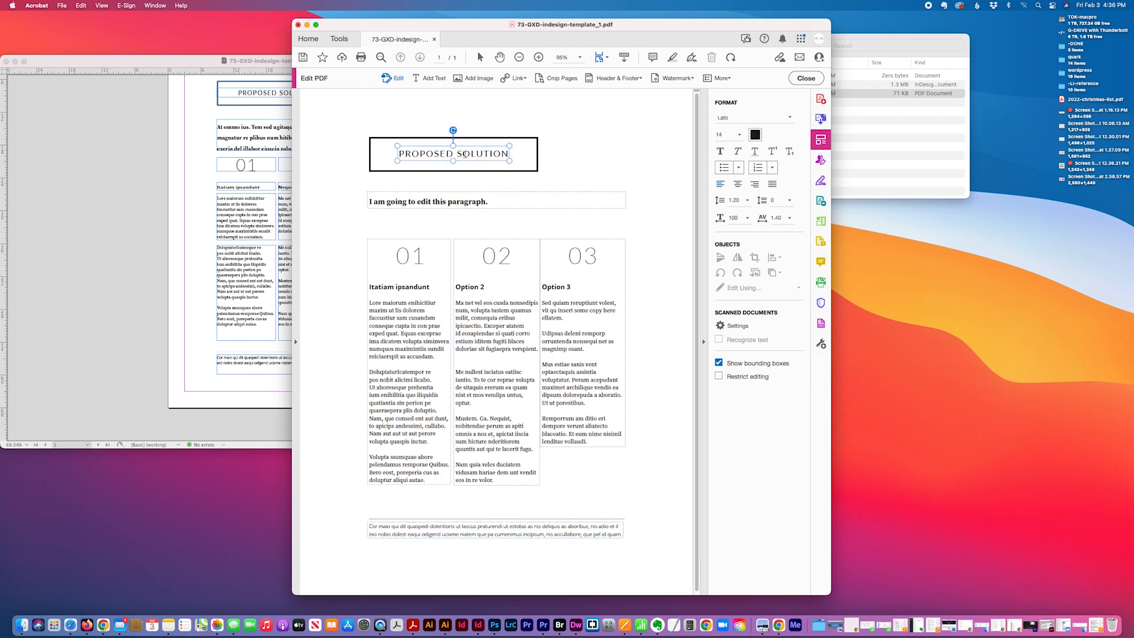
pyautogui.write('final')
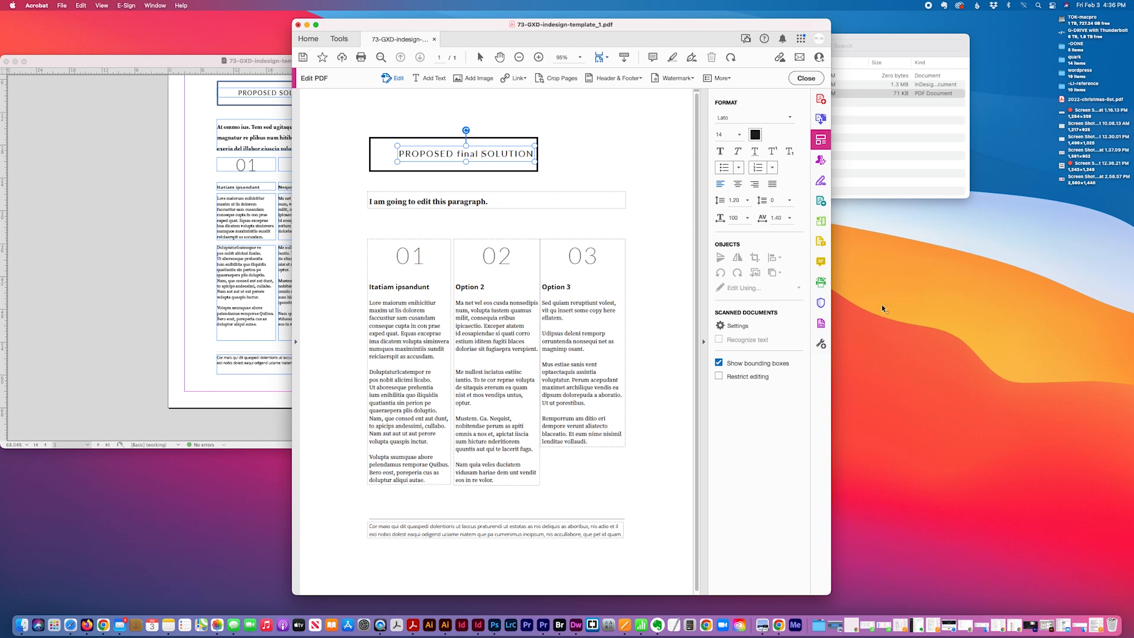
pyautogui.moveTo(484, 146); pyautogui.dragTo(470, 145)
pyautogui.click(574, 176)
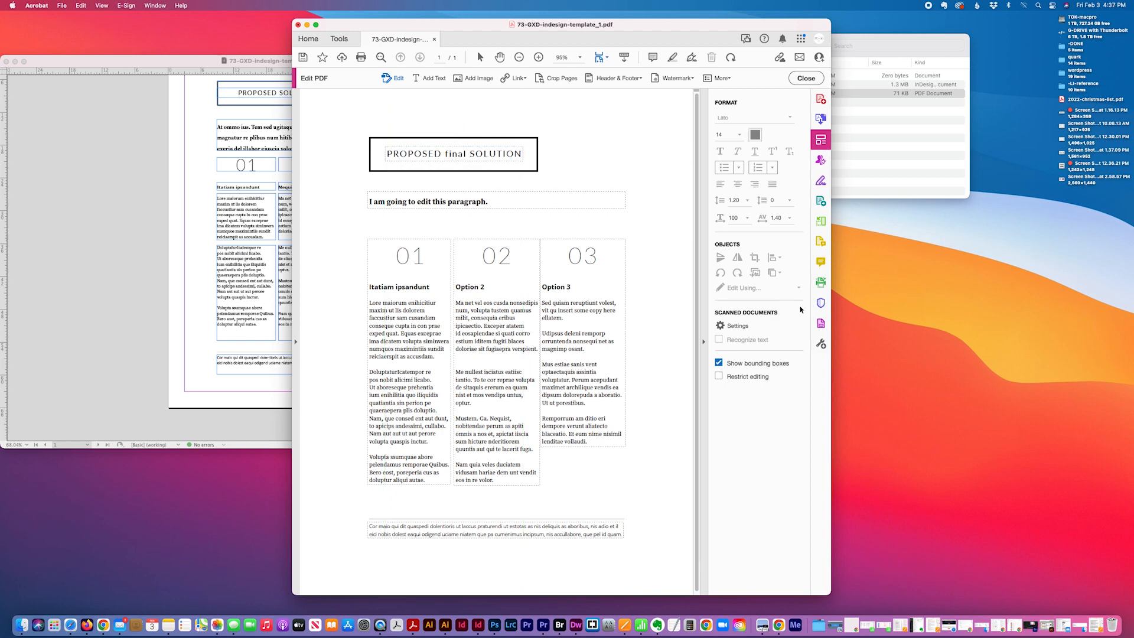
# - Apply a different font to the "Option 3" heading and centre it in its column
pyautogui.click(571, 310)
pyautogui.moveTo(571, 287); pyautogui.dragTo(540, 287)
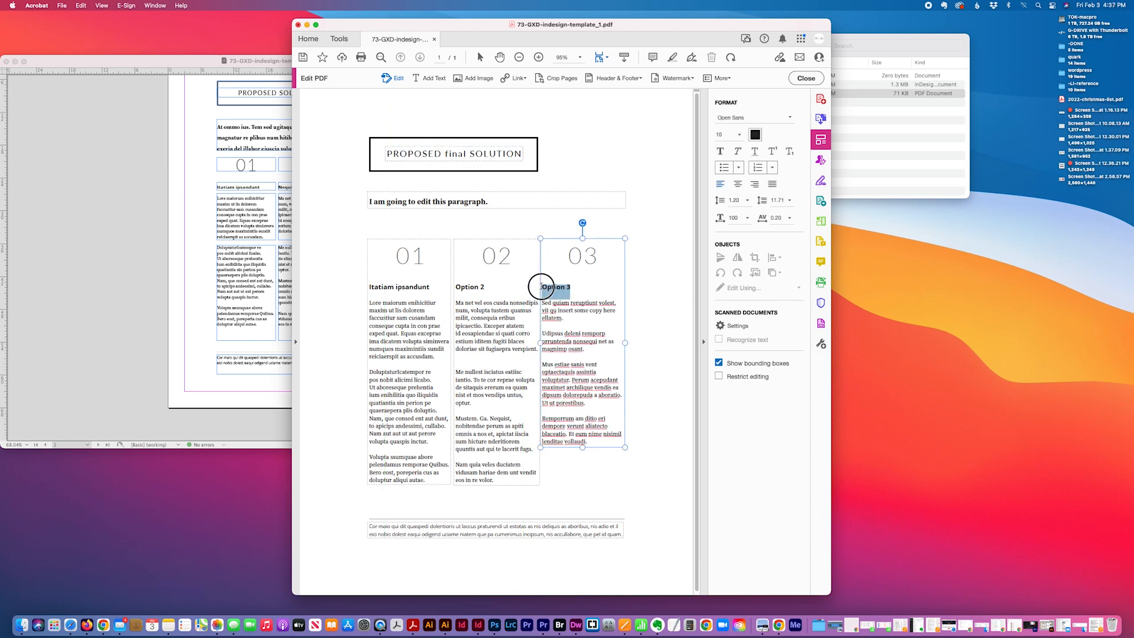
pyautogui.click(790, 119)
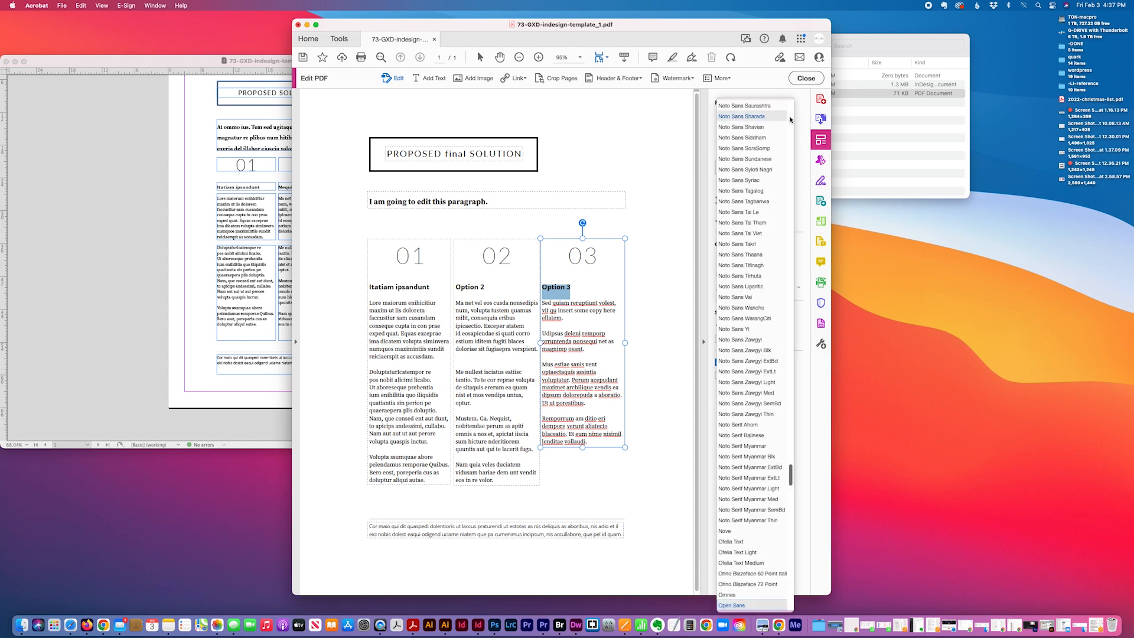
pyautogui.click(755, 192)
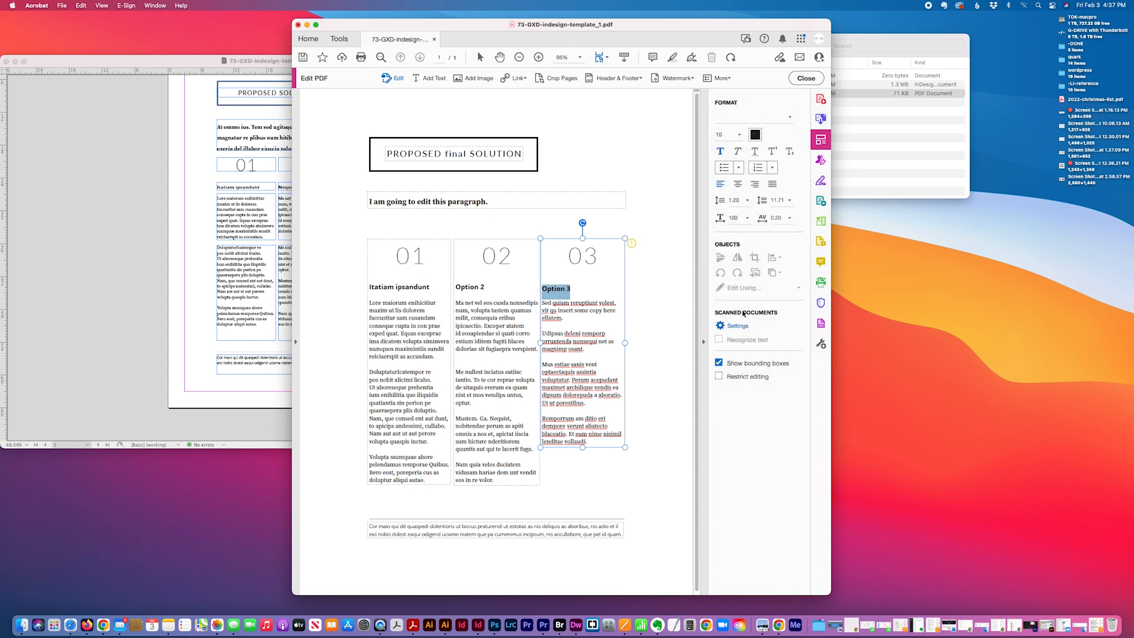
pyautogui.click(737, 184)
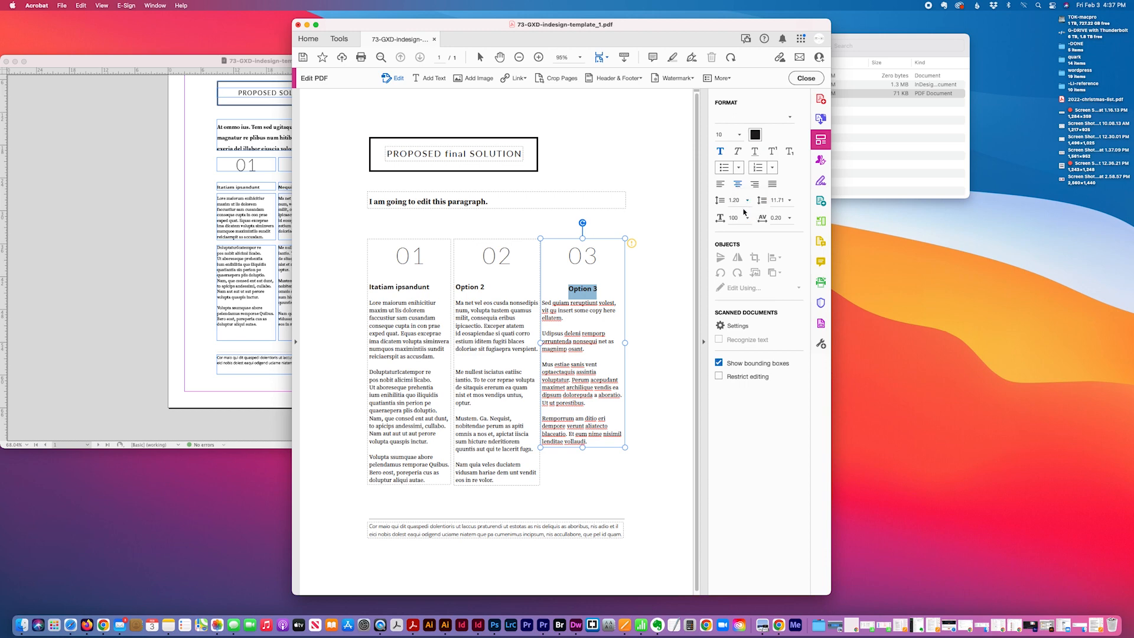
# - Set the paragraph spacing to 15 at the end of the first body paragraph in column 03
pyautogui.click(549, 304)
pyautogui.moveTo(542, 317); pyautogui.dragTo(582, 326)
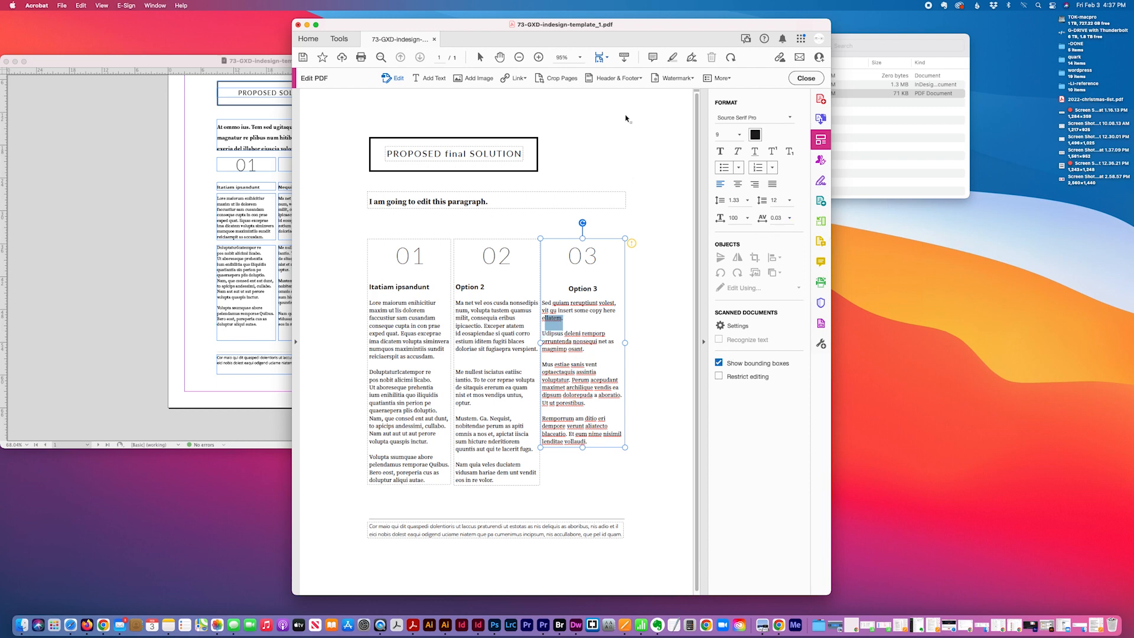
pyautogui.click(791, 201)
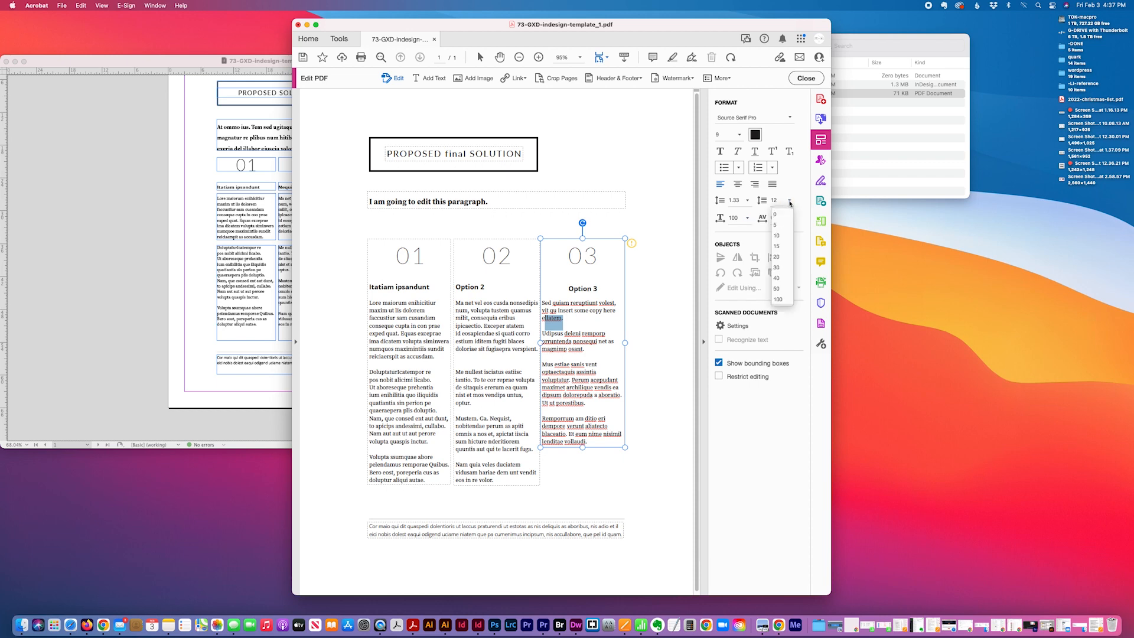
pyautogui.click(783, 246)
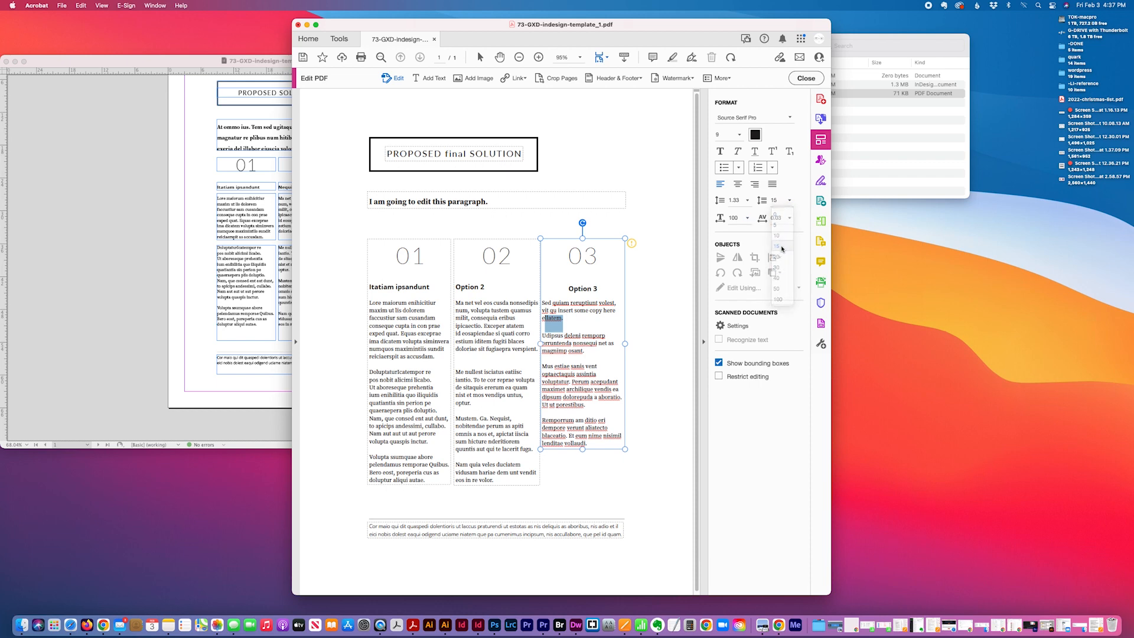
pyautogui.click(571, 328)
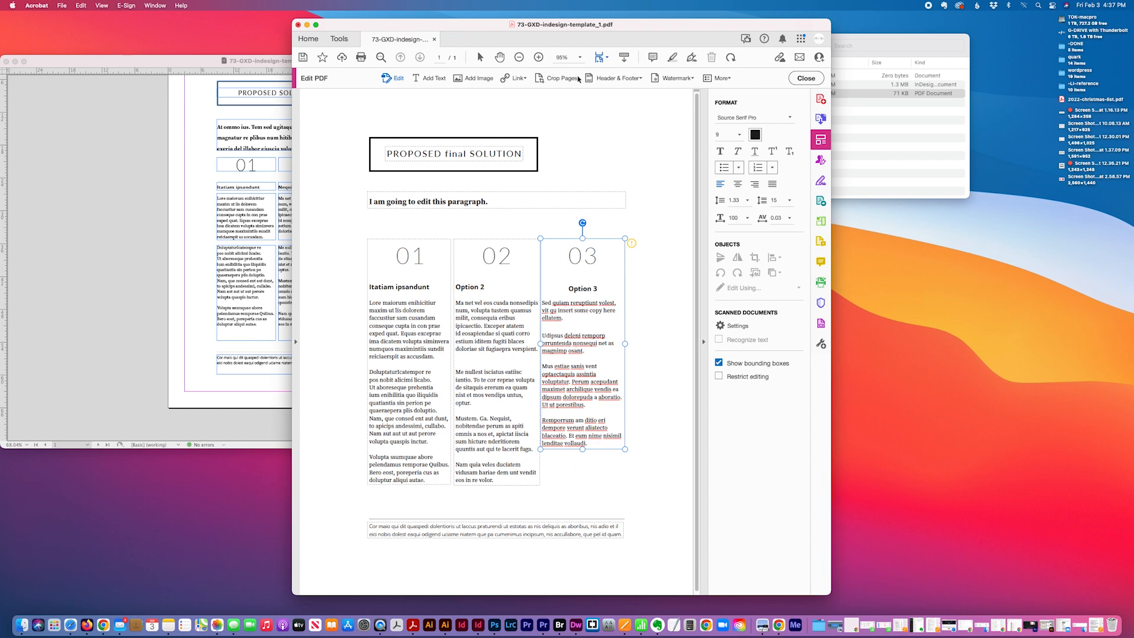
# - Save the edited page as 73-GXD-indesign-template_edit-AA.pdf in the 73-PDF-to-word-to-pages folder and close the Edit PDF tool
pyautogui.press('super+shift+s')
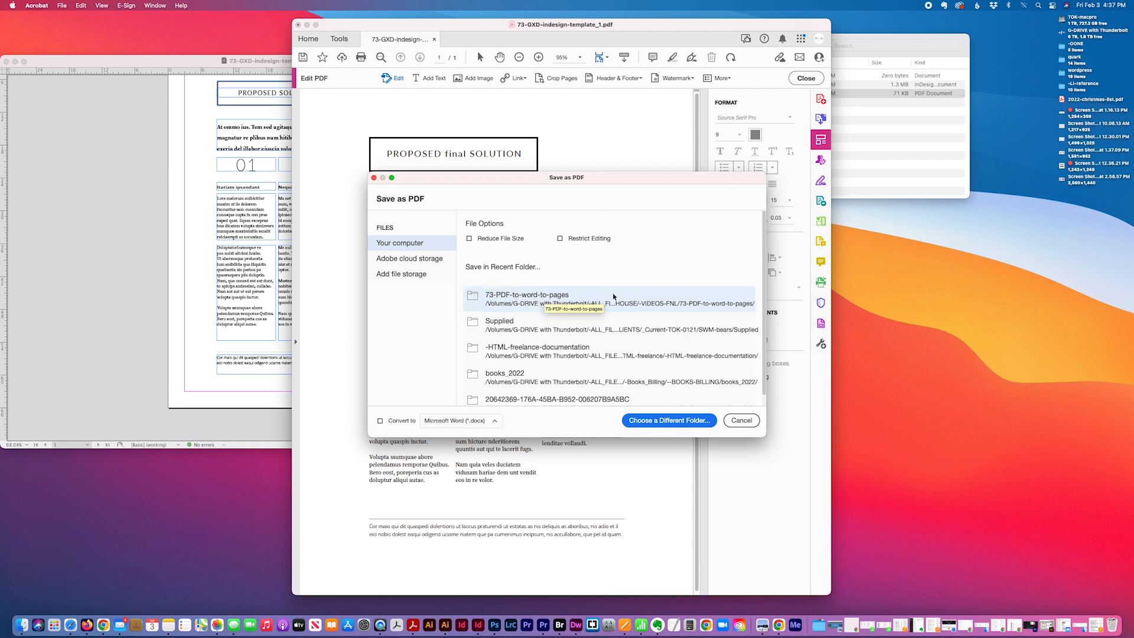
pyautogui.click(703, 420)
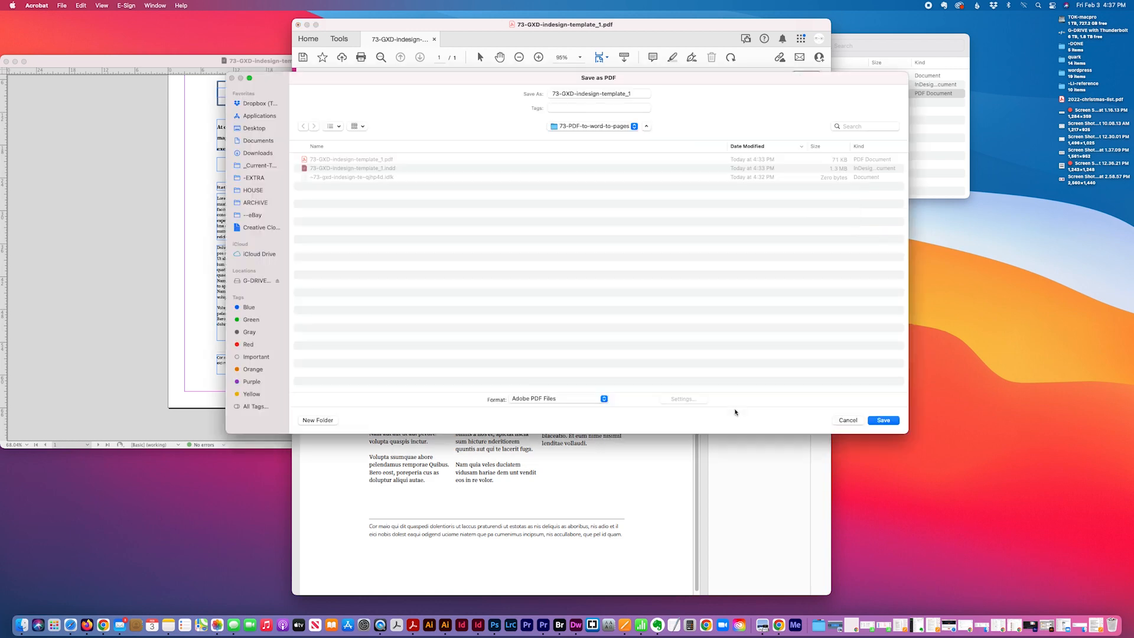
pyautogui.click(629, 94)
pyautogui.write('AA.pdf')
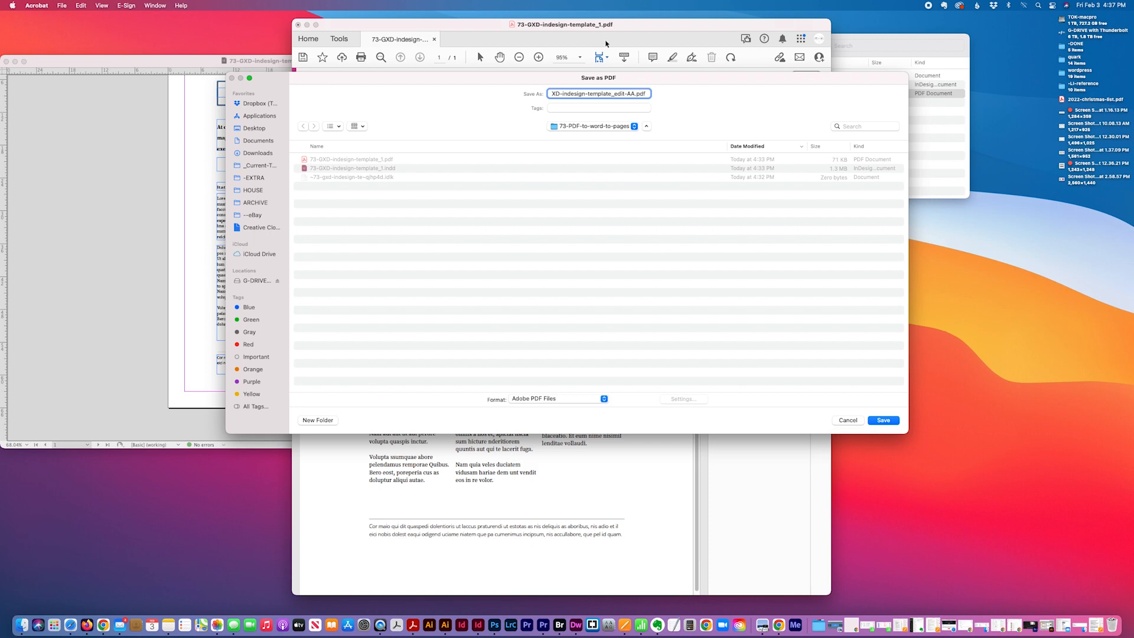
pyautogui.click(880, 421)
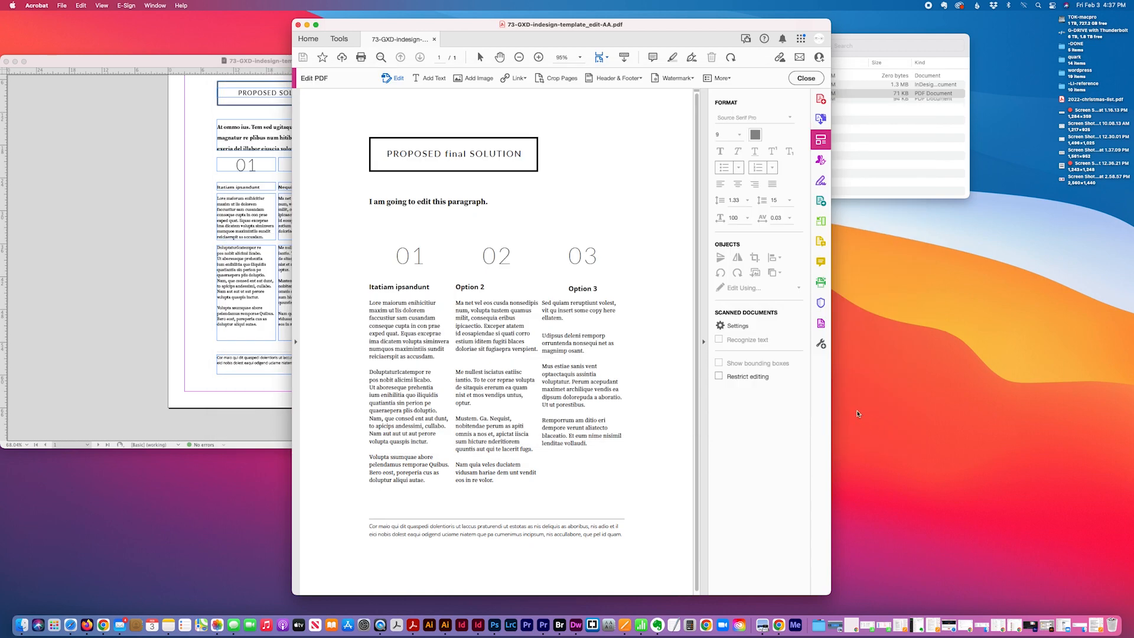
pyautogui.click(806, 78)
# - Switch to the 73-PDF-to-word-to-pages folder in Finder and send 73-GXD-indesign-template_1.pdf to Adobe Illustrator for opening
pyautogui.click(898, 141)
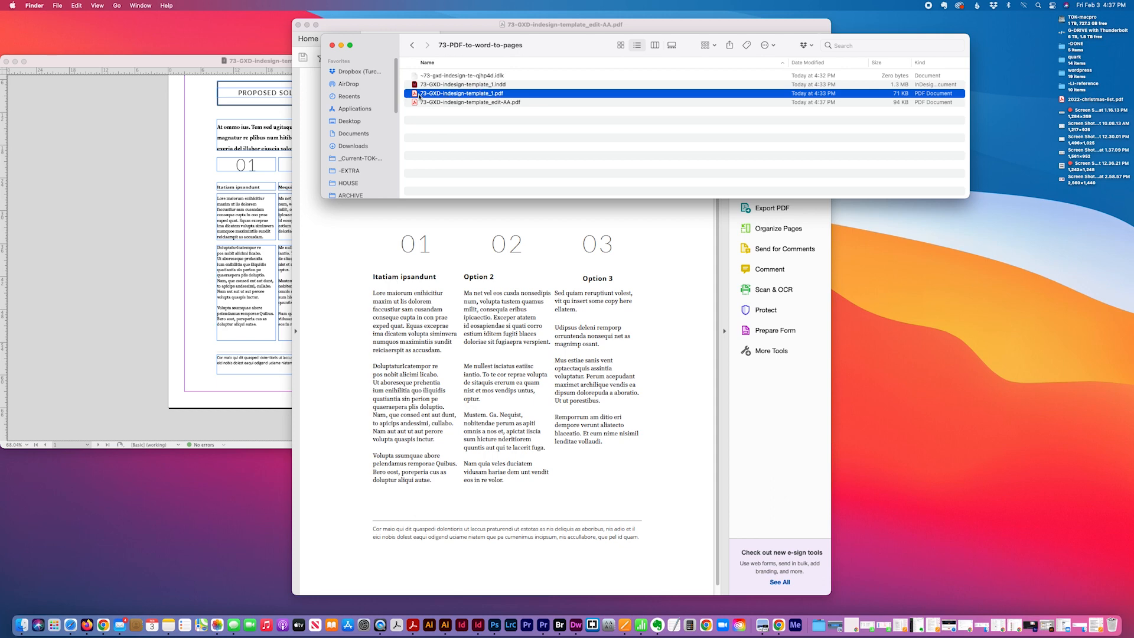
pyautogui.moveTo(415, 95); pyautogui.dragTo(446, 622)
pyautogui.moveTo(446, 622); pyautogui.dragTo(446, 622)
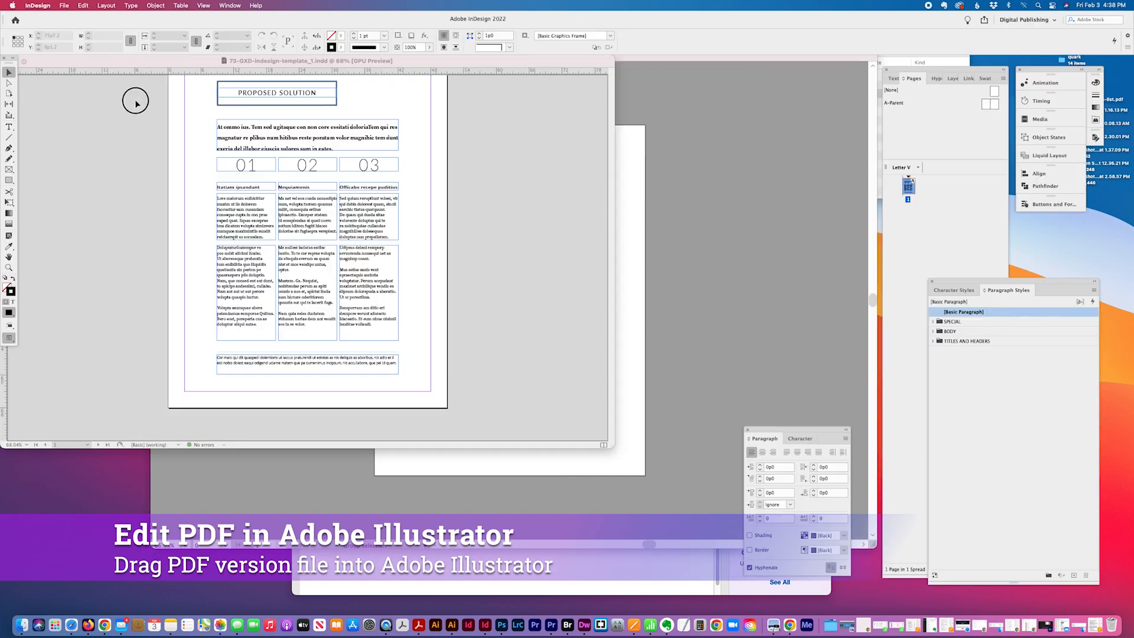
# - Switch to 73-GXD-indesign-template_1.pdf in Illustrator, reposition its window and the Color and Align panels, shrink the Layers panel, and close the Links panel
pyautogui.click(136, 102)
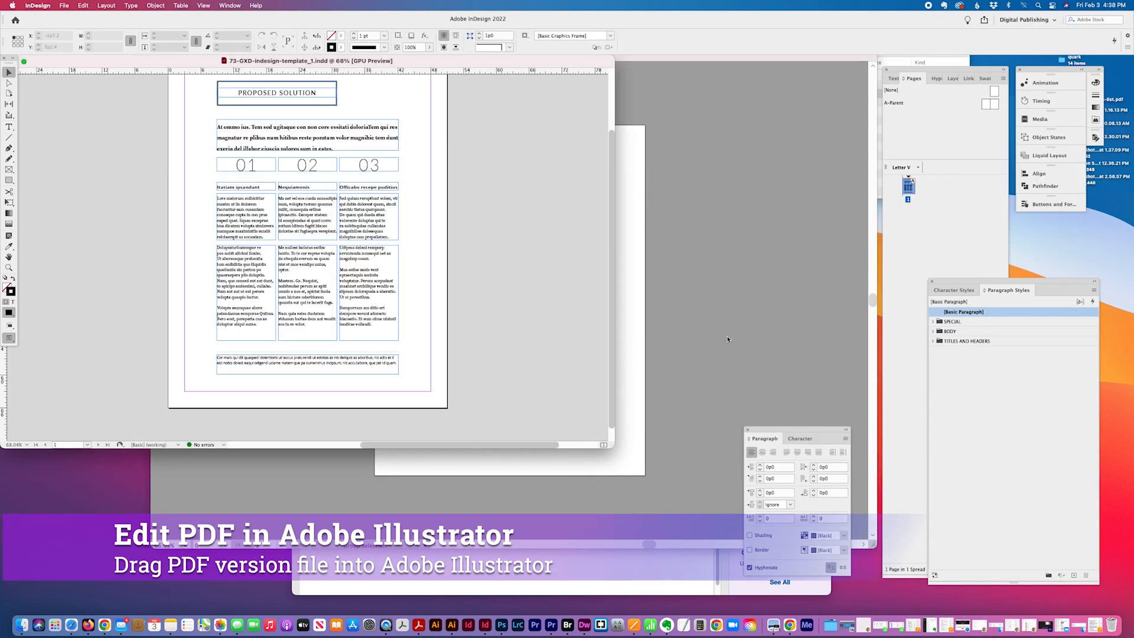
pyautogui.click(728, 339)
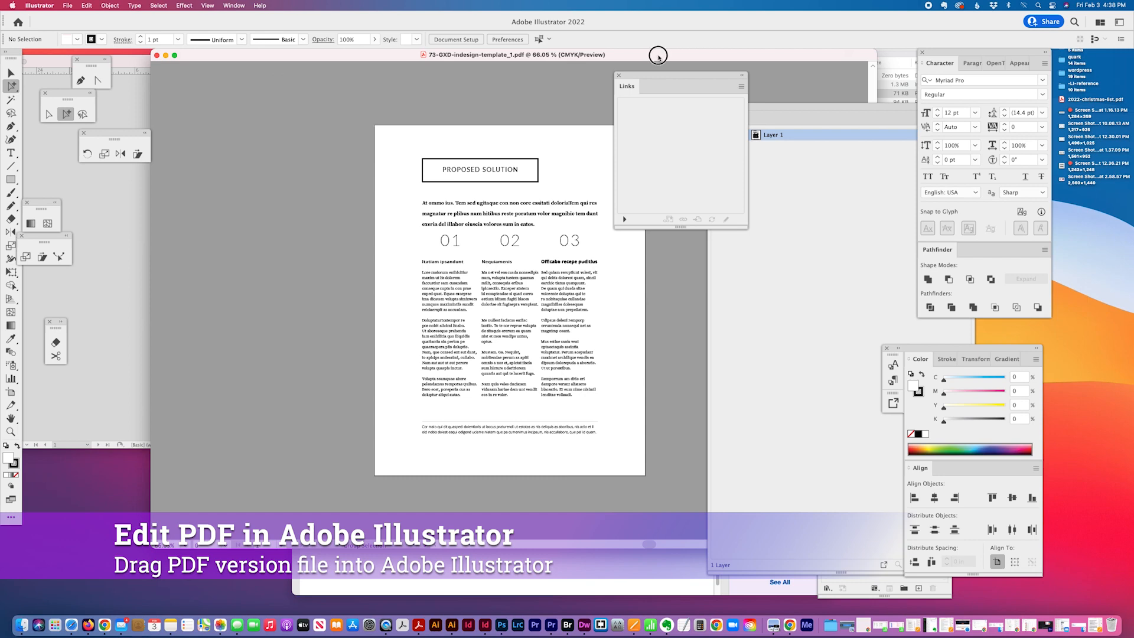
pyautogui.moveTo(655, 54); pyautogui.dragTo(603, 58)
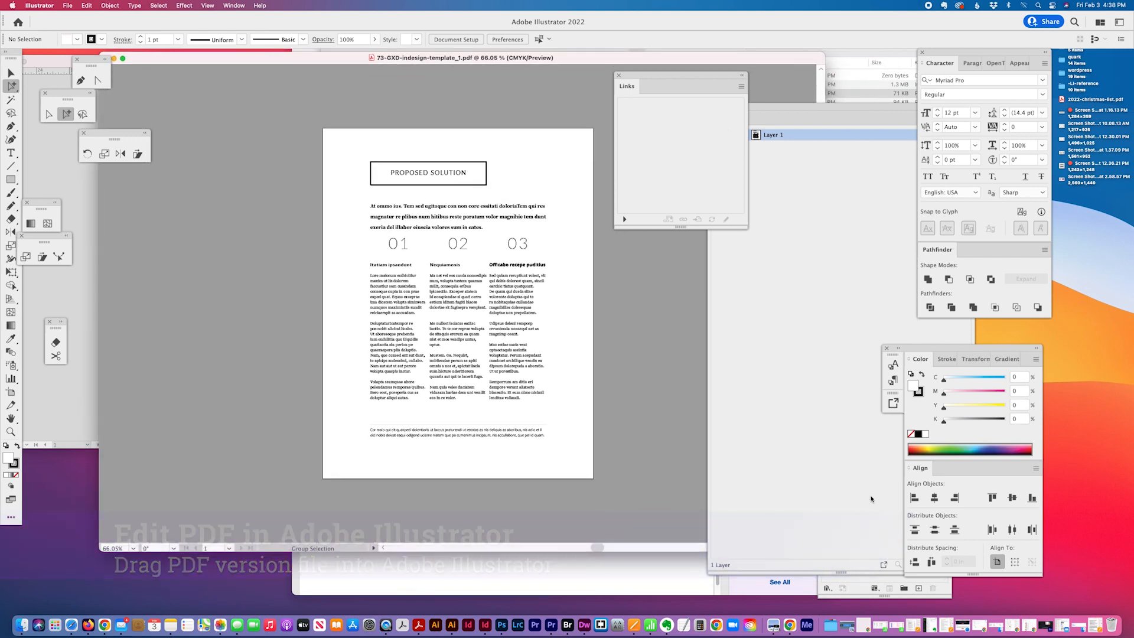
pyautogui.moveTo(950, 350); pyautogui.dragTo(950, 247)
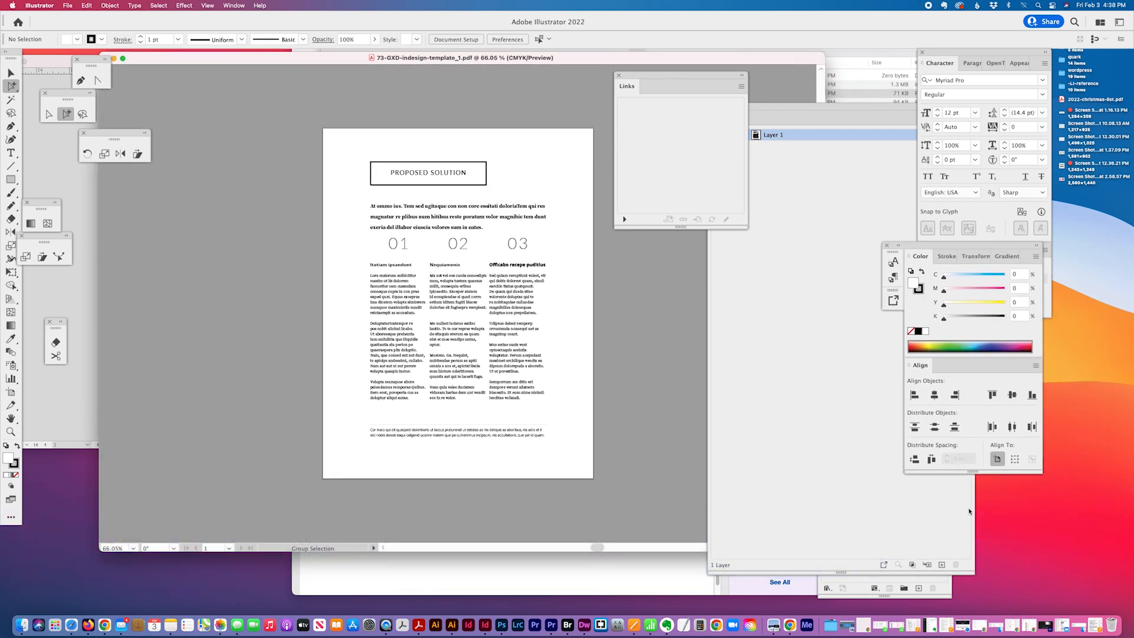
pyautogui.click(973, 573)
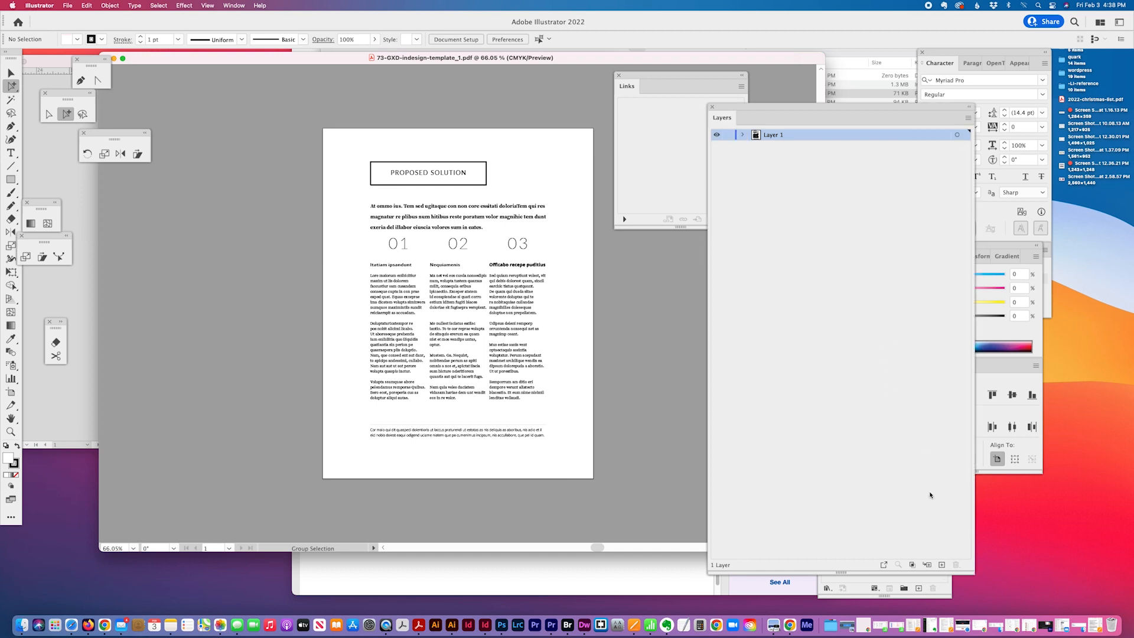
pyautogui.moveTo(973, 573); pyautogui.dragTo(865, 239)
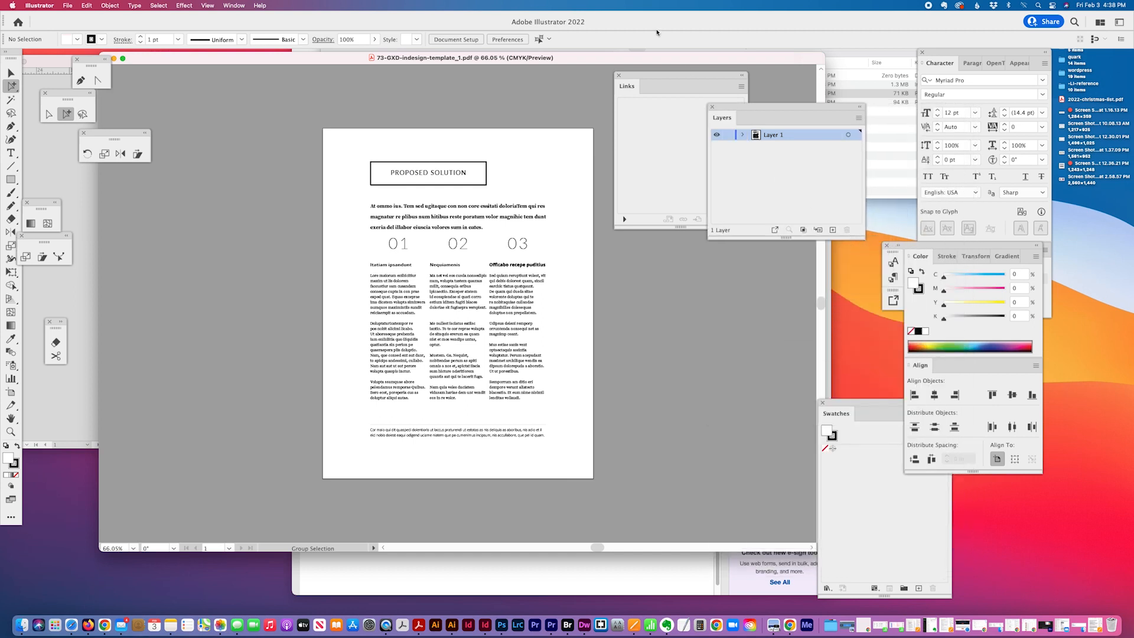
pyautogui.moveTo(651, 77); pyautogui.dragTo(784, 281)
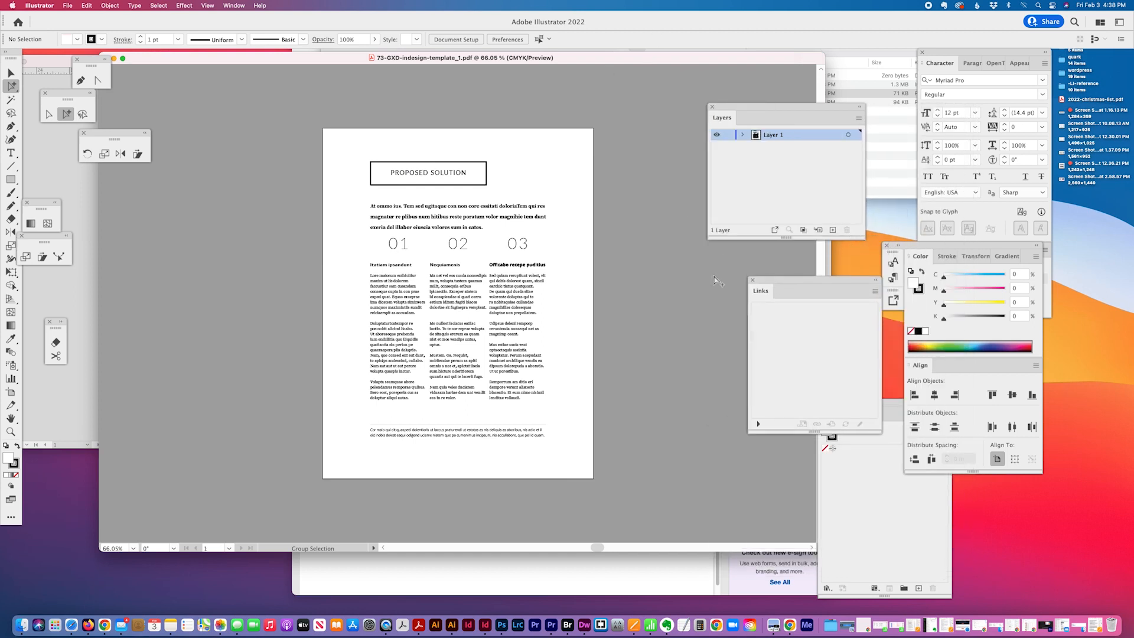
pyautogui.click(752, 281)
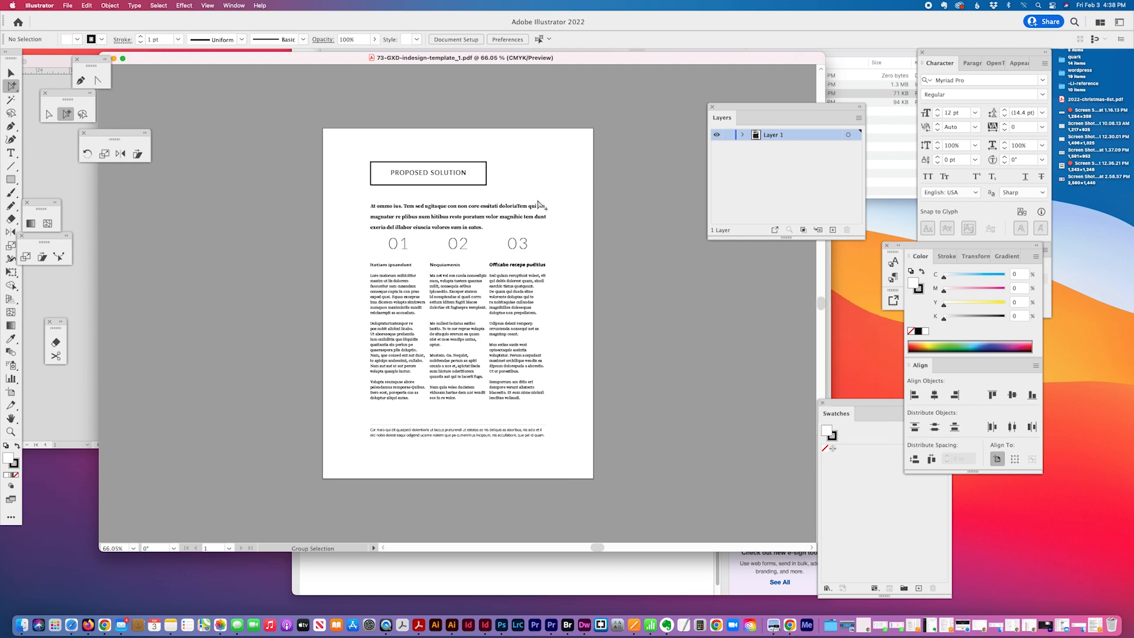
# - Examine how the body, intro and footer text are divided into text objects by selecting a line in each with the Group Selection tool
pyautogui.click(11, 431)
pyautogui.moveTo(460, 255); pyautogui.dragTo(576, 381)
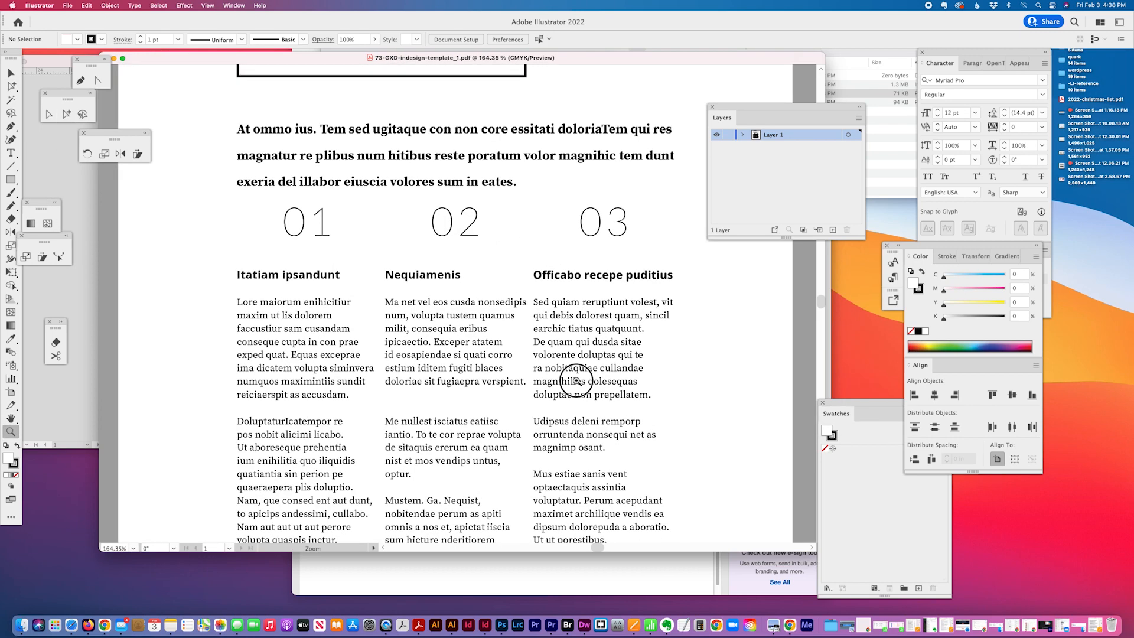
pyautogui.click(66, 114)
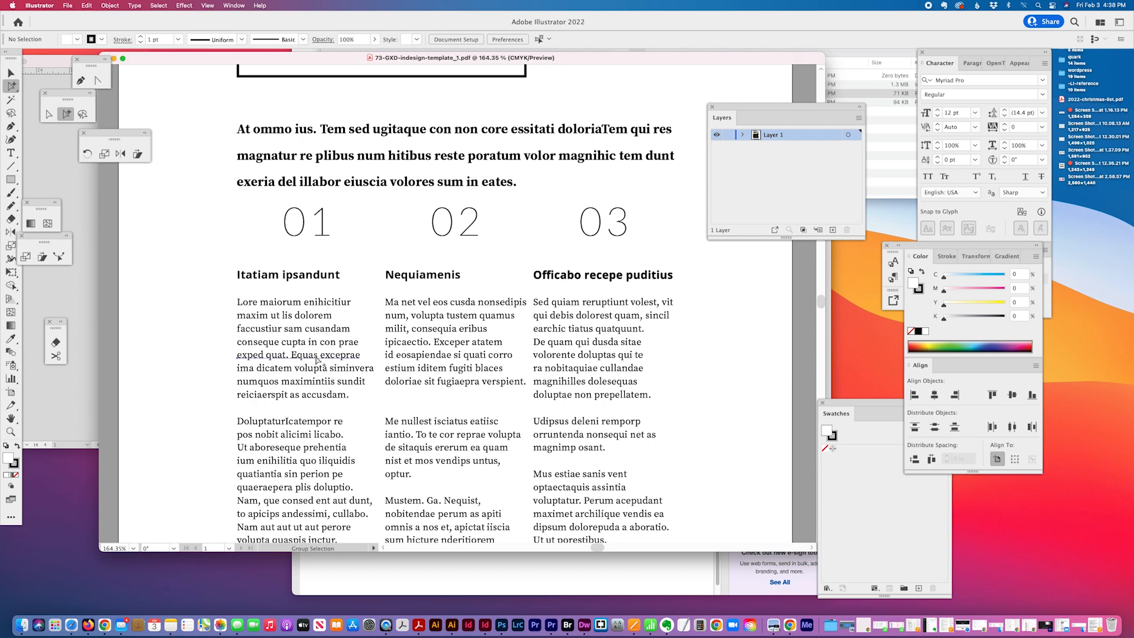
pyautogui.click(322, 356)
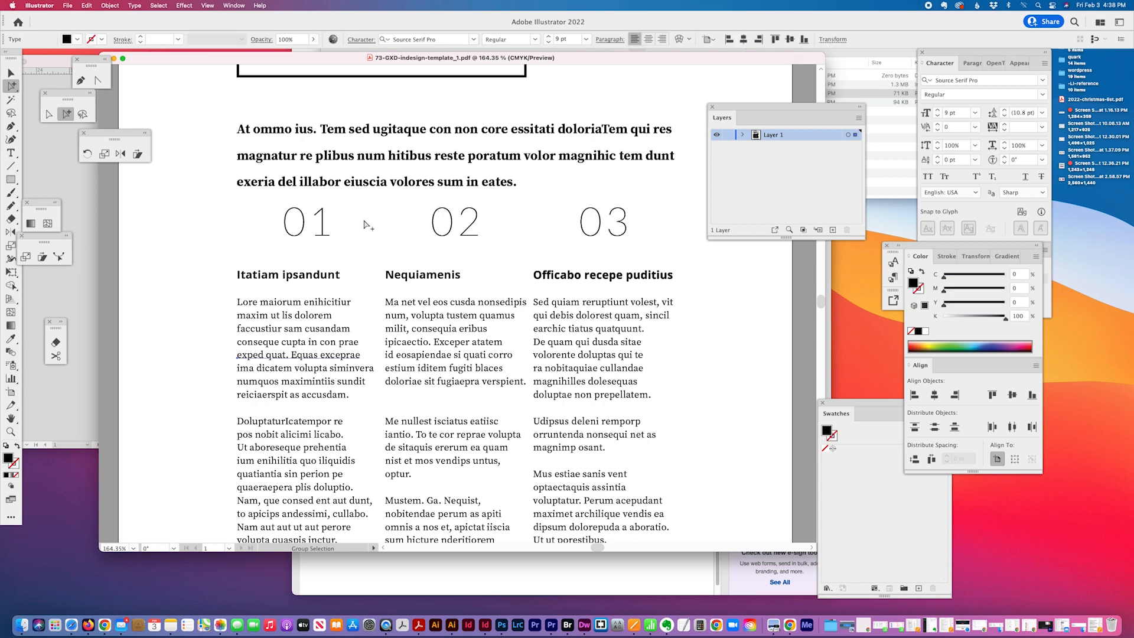
pyautogui.click(376, 184)
pyautogui.scroll(-5, 552, 319)
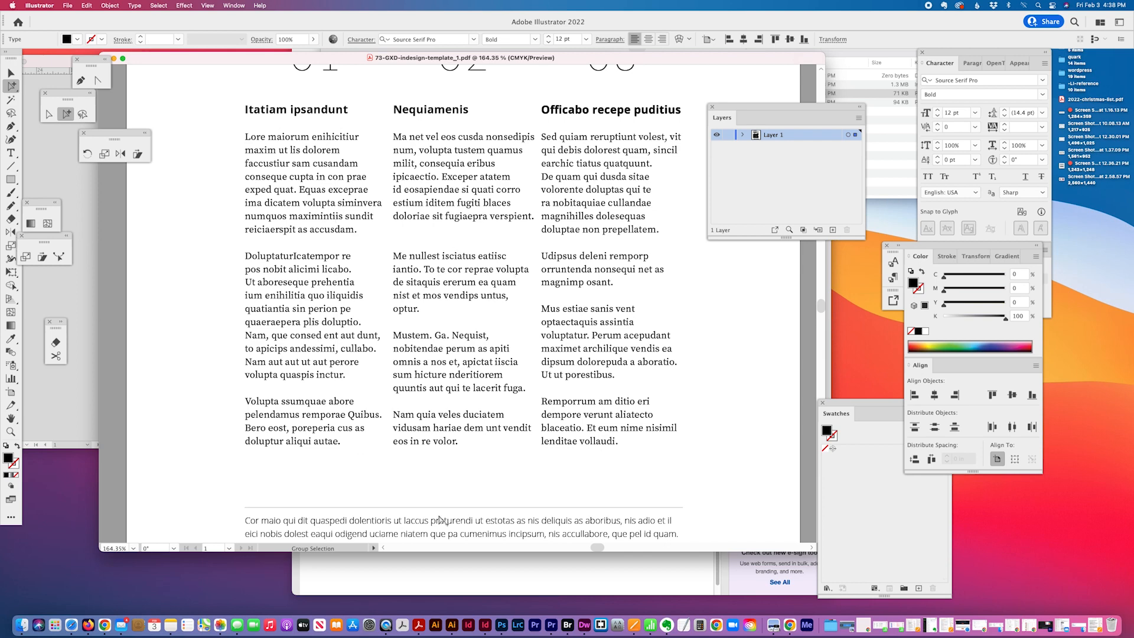
pyautogui.scroll(-3, 448, 511)
pyautogui.click(440, 417)
pyautogui.click(441, 415)
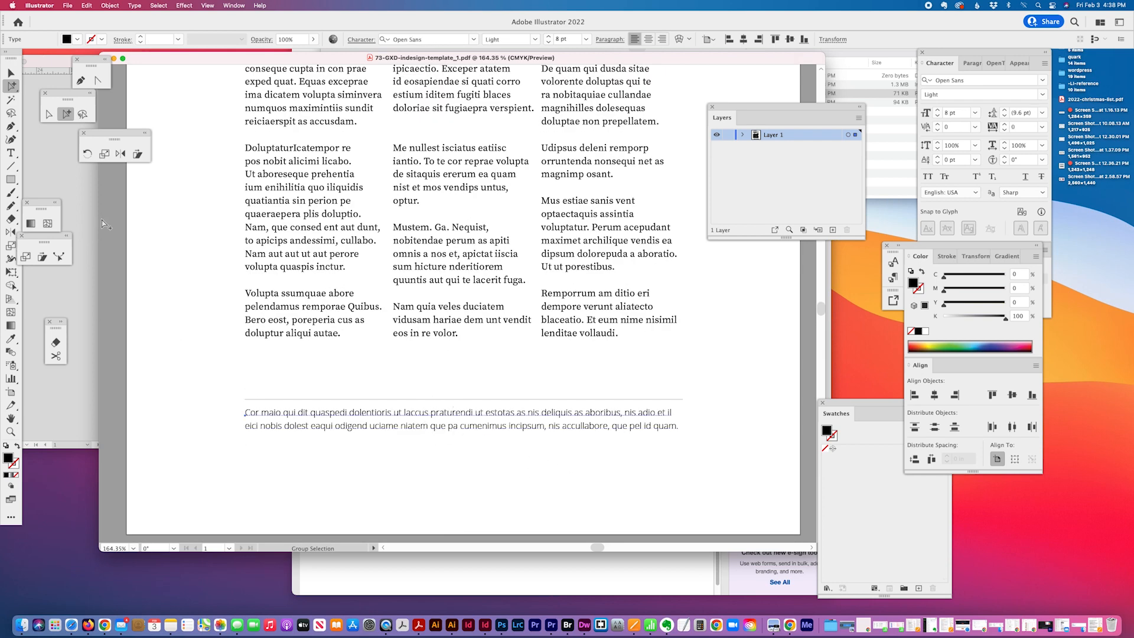
# - Draw an area text box directly below the two-line footer text, spanning the full width of the three columns
pyautogui.scroll(-2, 384, 366)
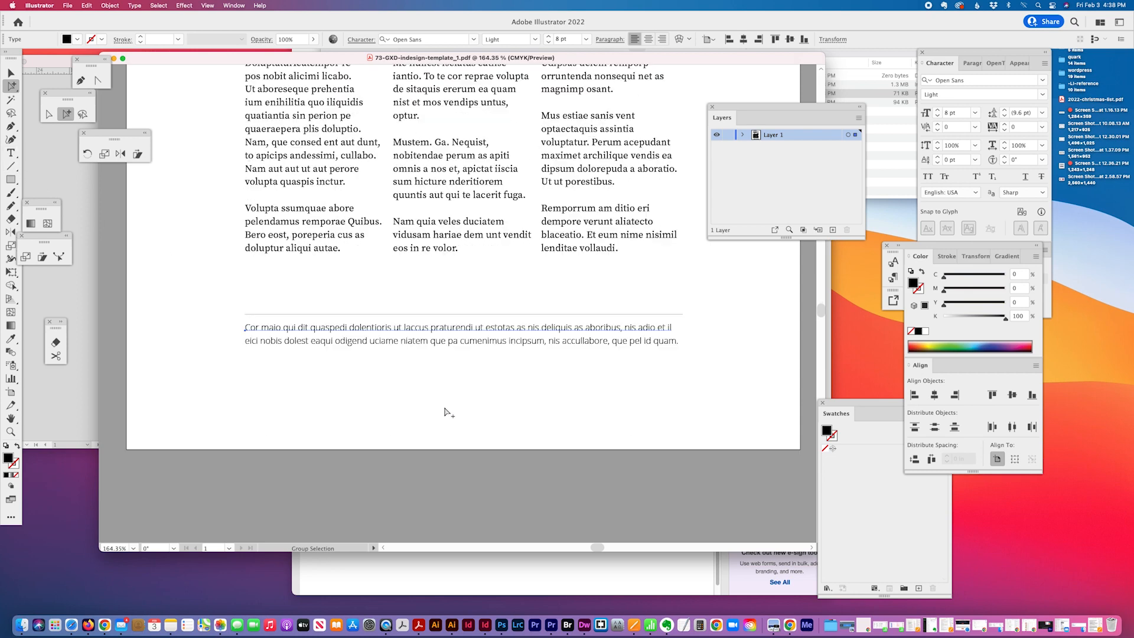
pyautogui.click(11, 153)
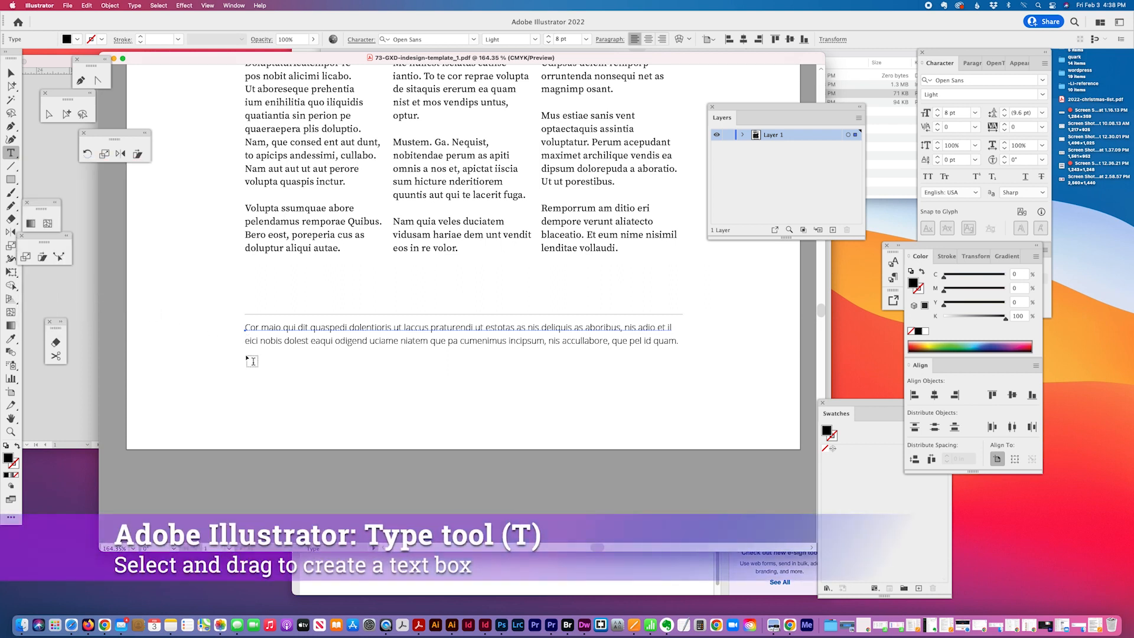
pyautogui.moveTo(244, 356)
pyautogui.mouseDown()
pyautogui.moveTo(379, 396)
pyautogui.moveTo(682, 409)
pyautogui.mouseUp()
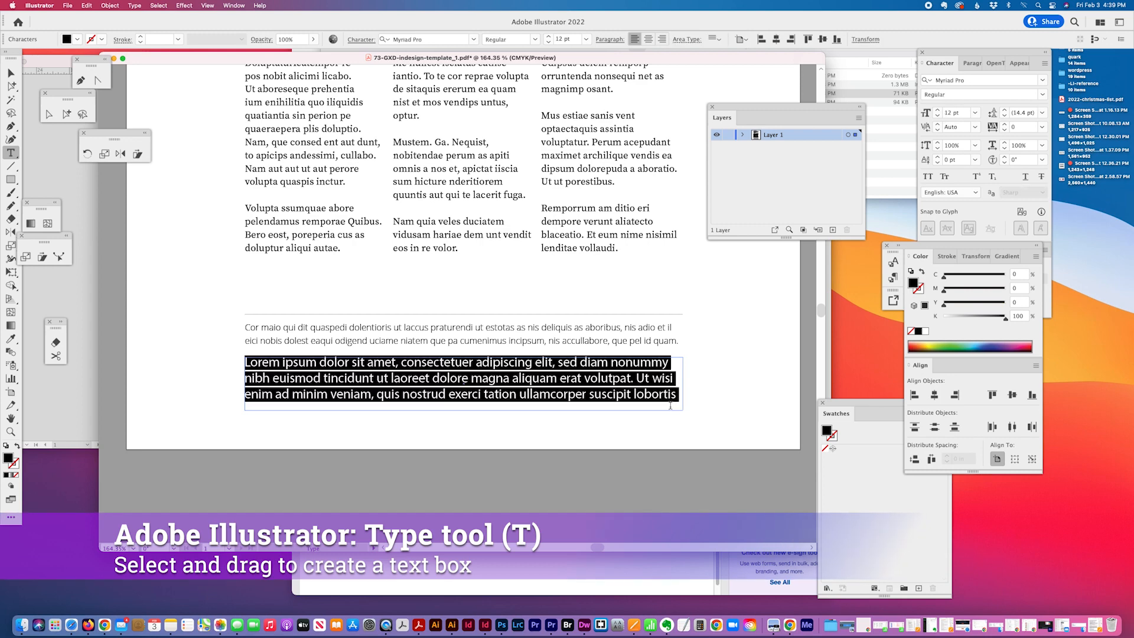
pyautogui.click(67, 114)
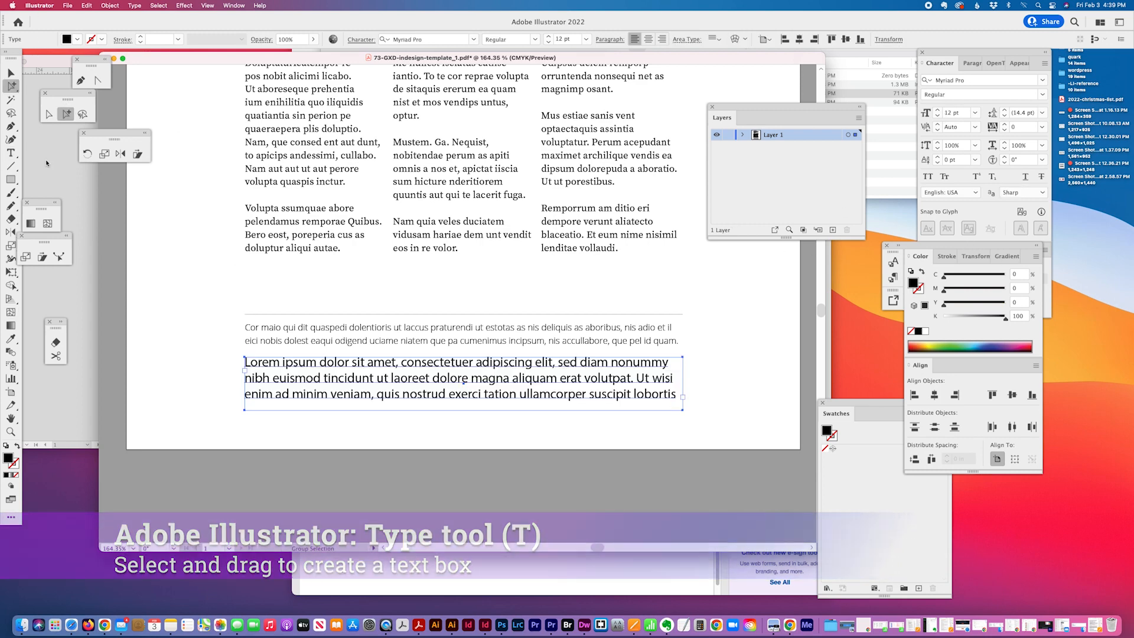
# - Replace the placeholder text in the new text box with a copy of the first footer line
pyautogui.press('t')
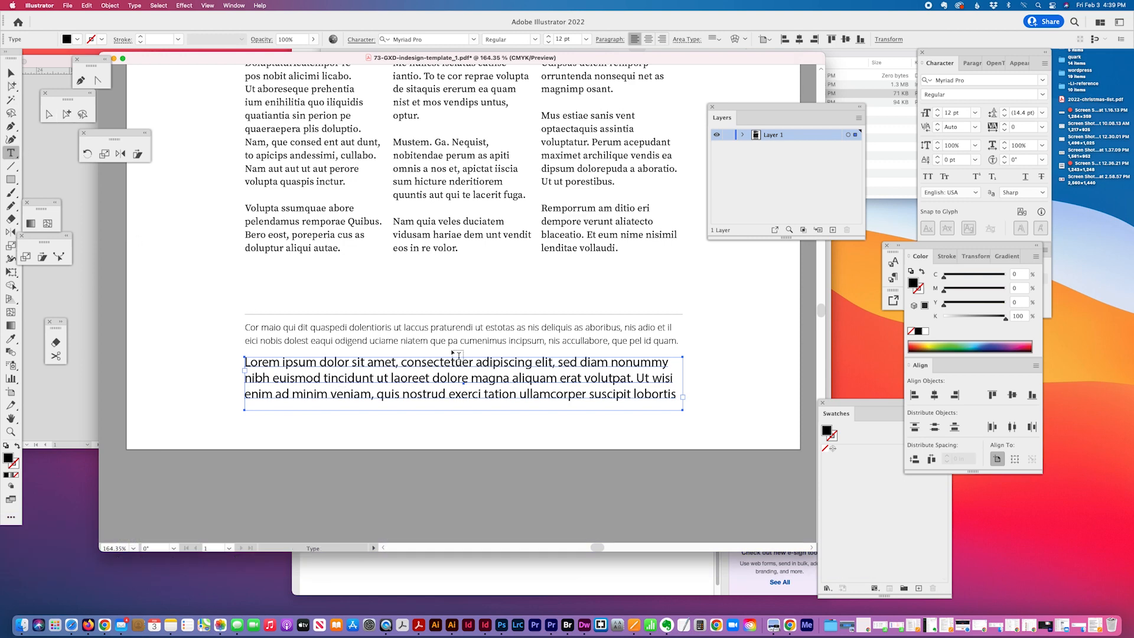
pyautogui.moveTo(399, 327); pyautogui.dragTo(424, 327)
pyautogui.moveTo(632, 329); pyautogui.dragTo(595, 328)
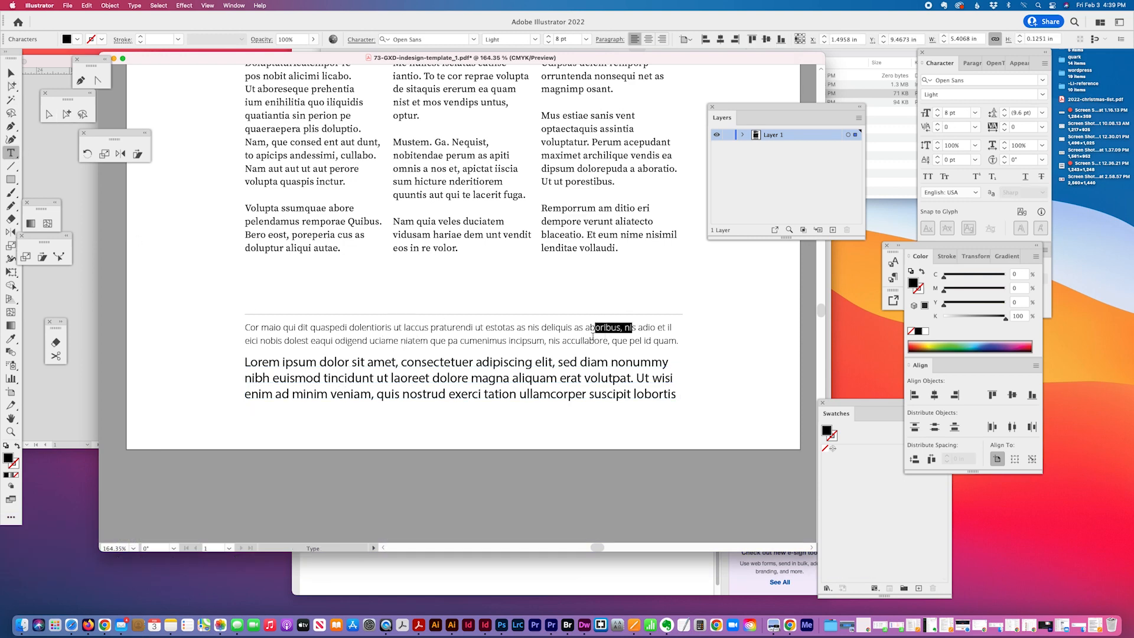
pyautogui.press('super+a')
pyautogui.press('super+c')
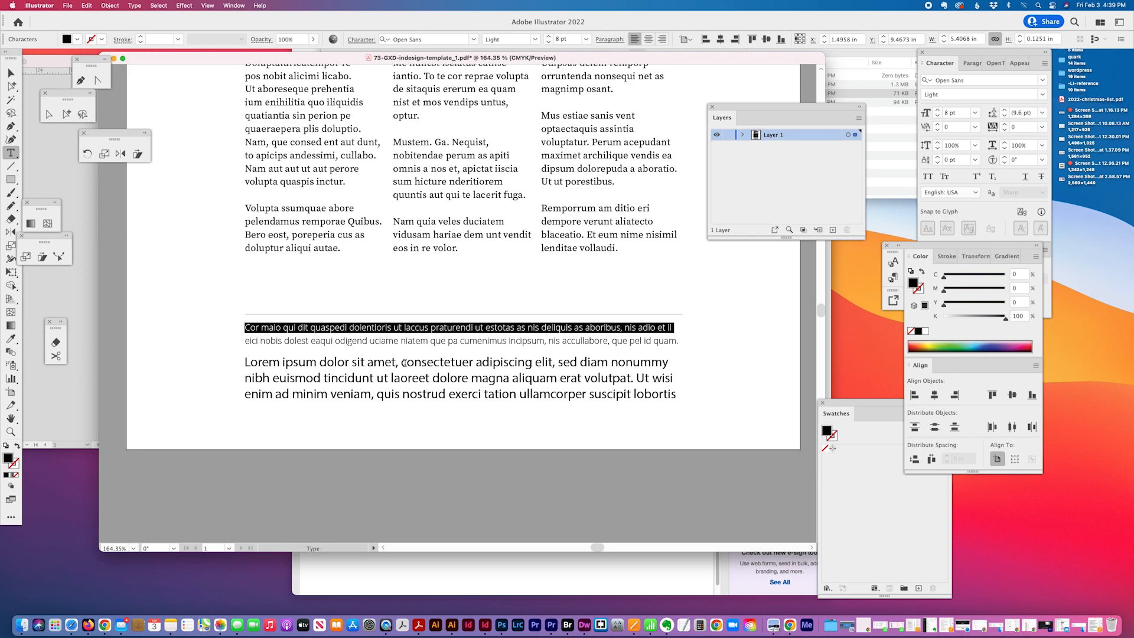
pyautogui.moveTo(406, 361); pyautogui.dragTo(376, 362)
pyautogui.press('super+a')
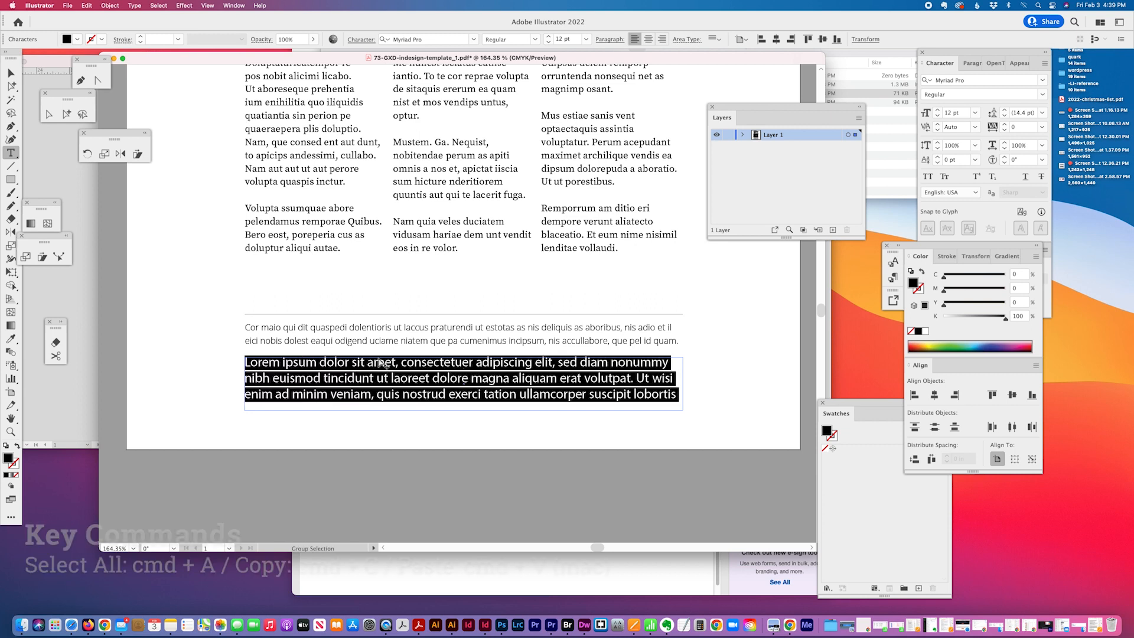
pyautogui.press('super+v')
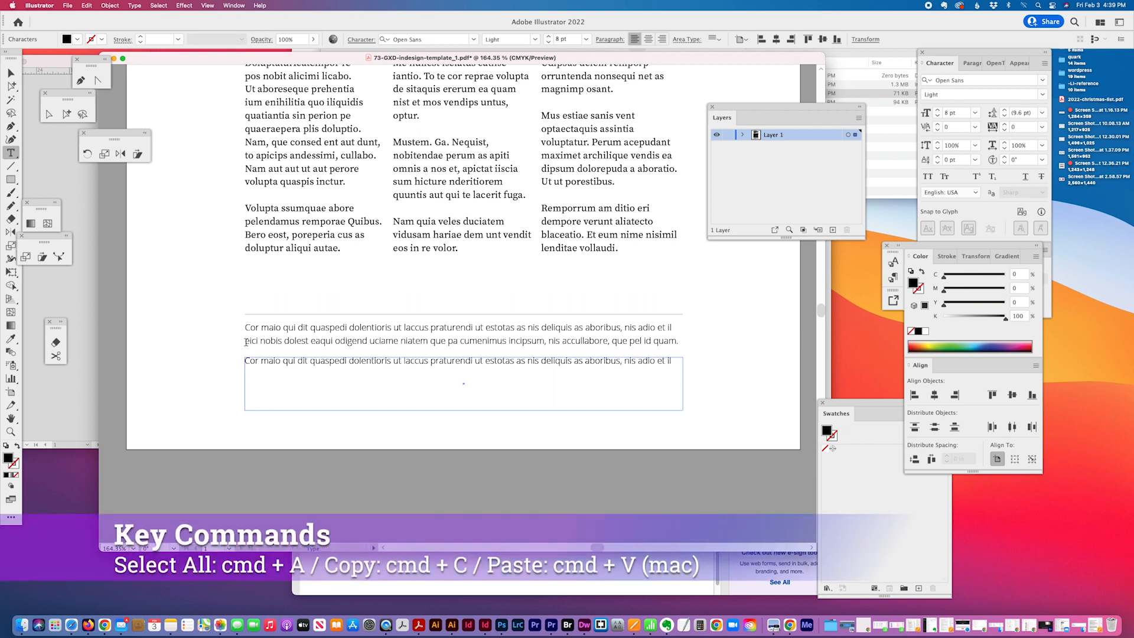
# - Append a copy of the second footer line to the new text box's text and move the box slightly down and to the right
pyautogui.moveTo(248, 341); pyautogui.dragTo(331, 343)
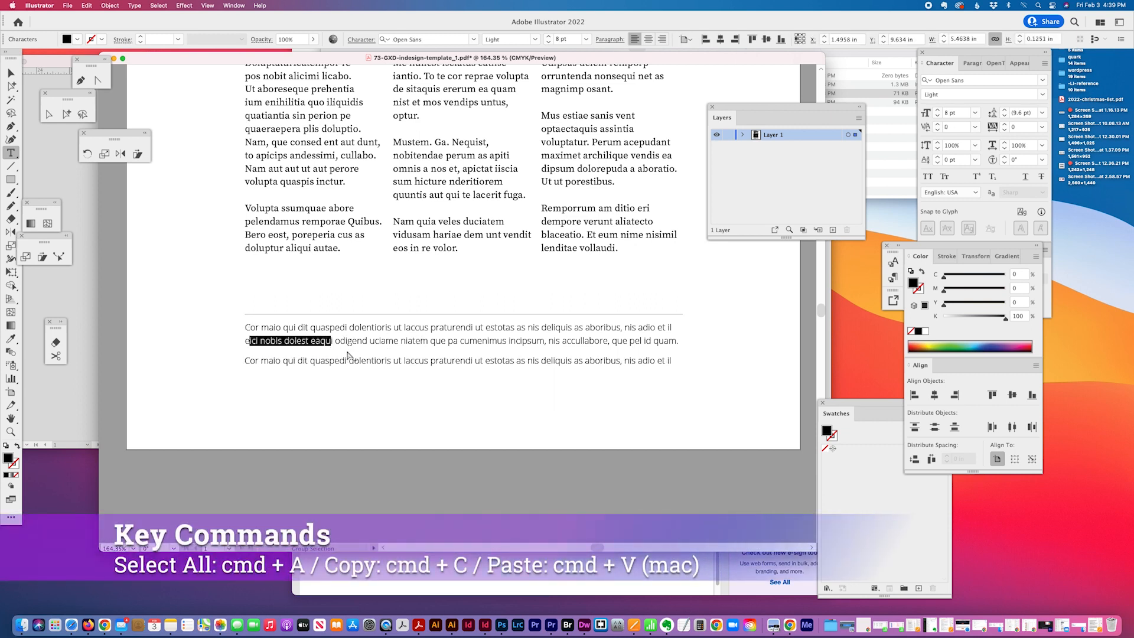
pyautogui.press('super+a')
pyautogui.press('super+c')
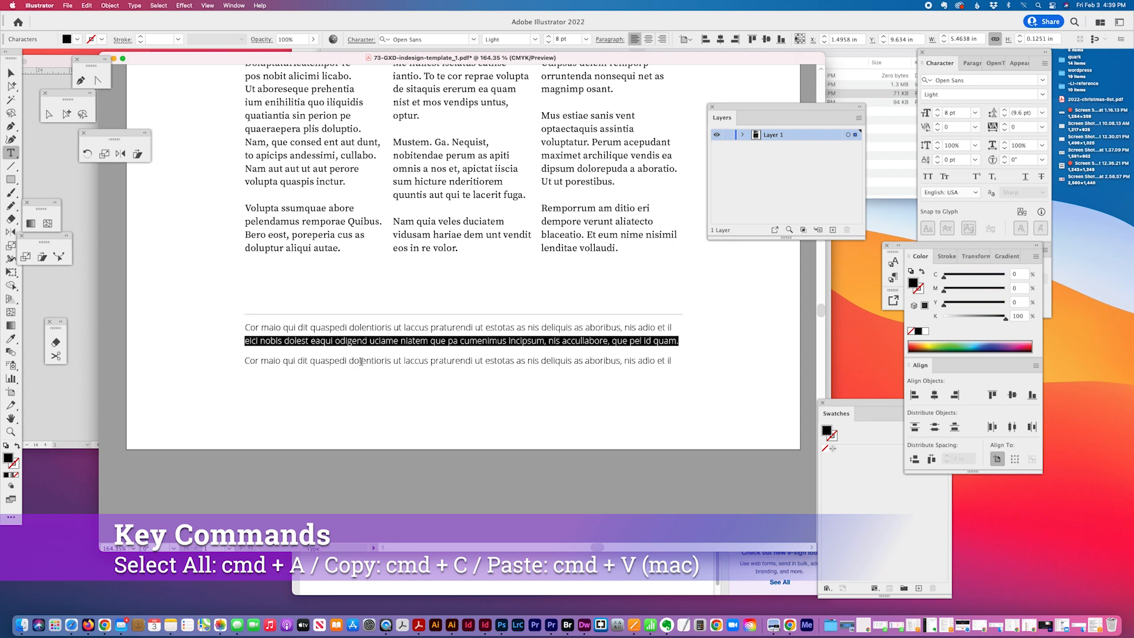
pyautogui.moveTo(367, 362); pyautogui.dragTo(671, 361)
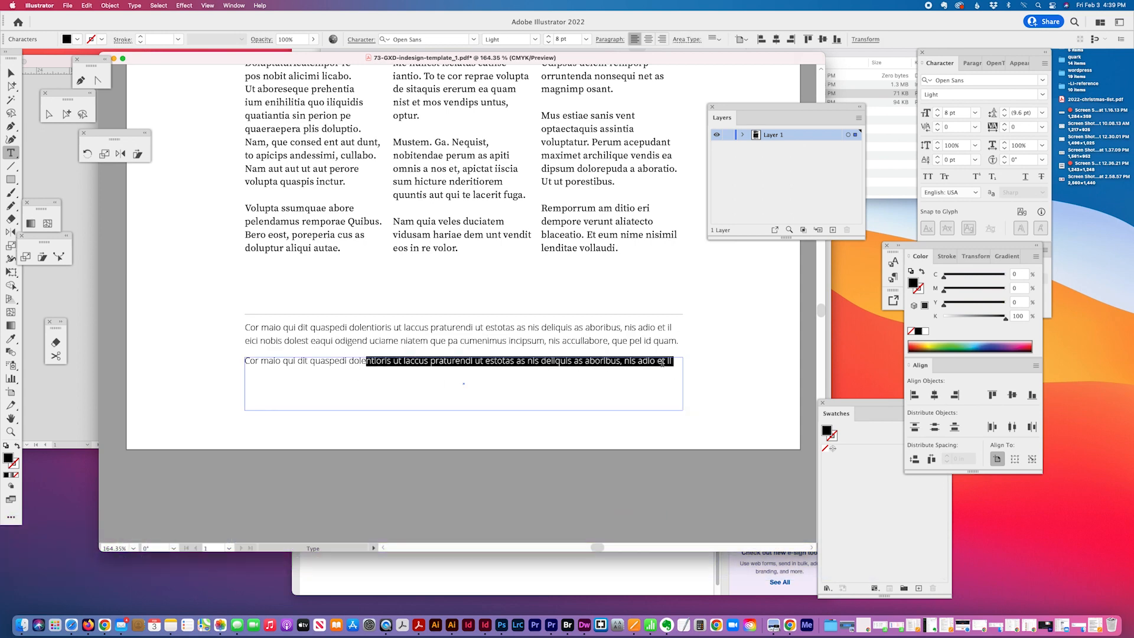
pyautogui.press('Right')
pyautogui.press('super+v')
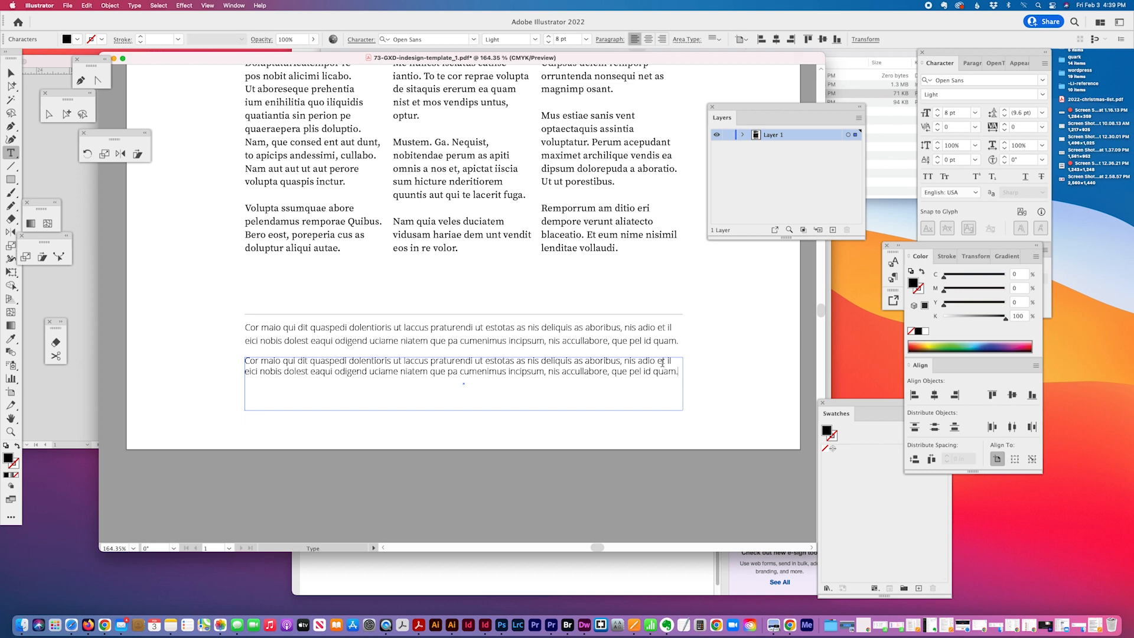
pyautogui.click(66, 114)
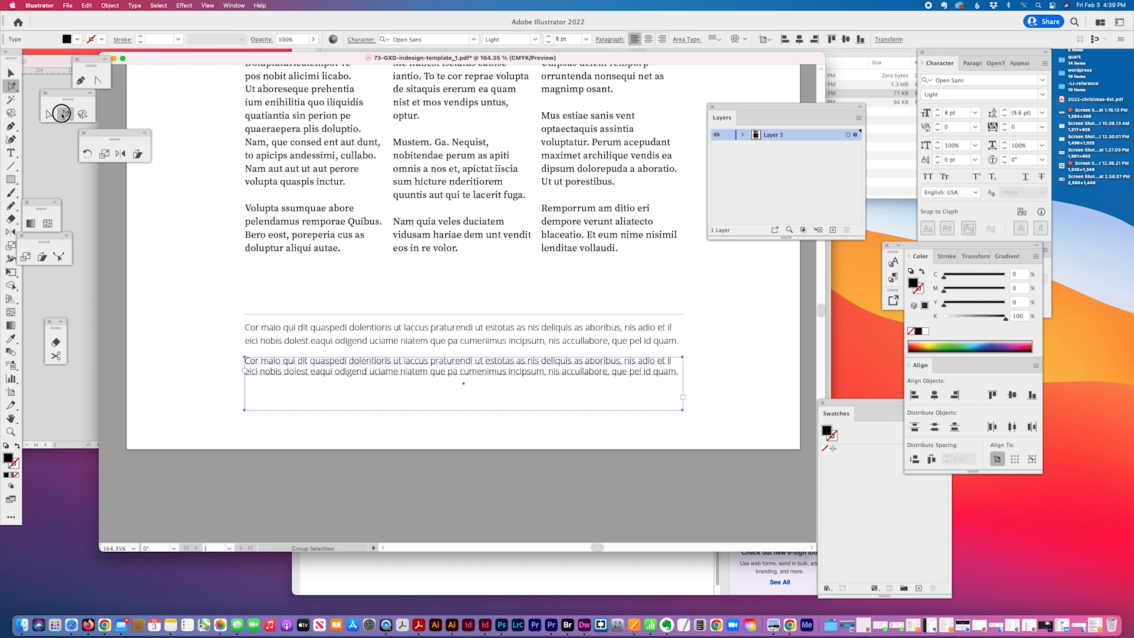
pyautogui.moveTo(296, 367); pyautogui.dragTo(331, 373)
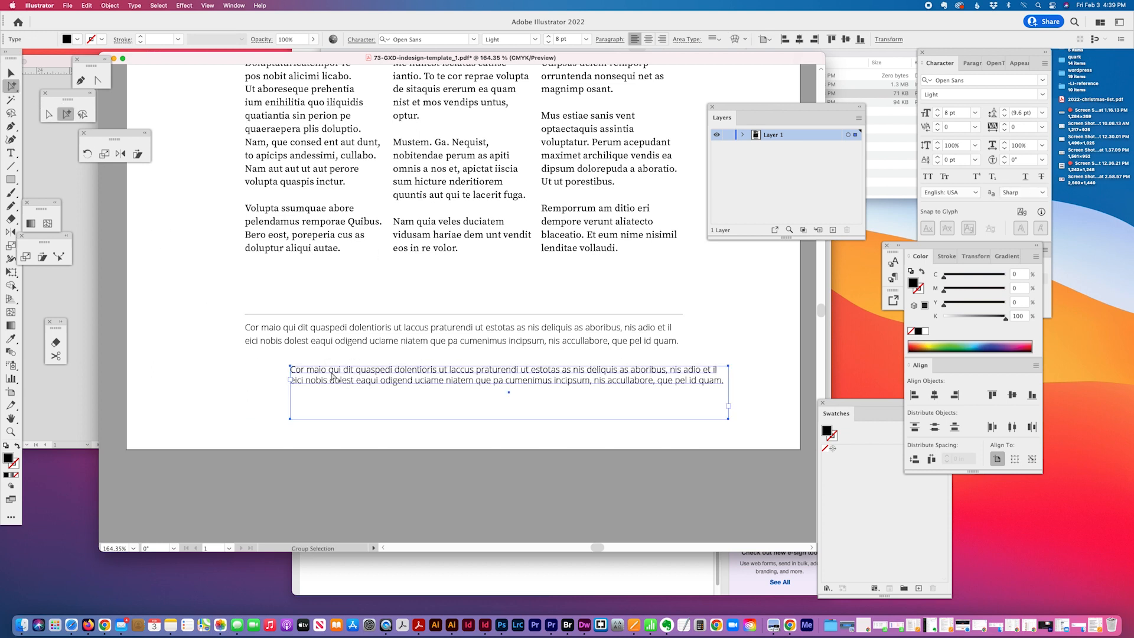
# - Create a new layer named "art"
pyautogui.click(859, 118)
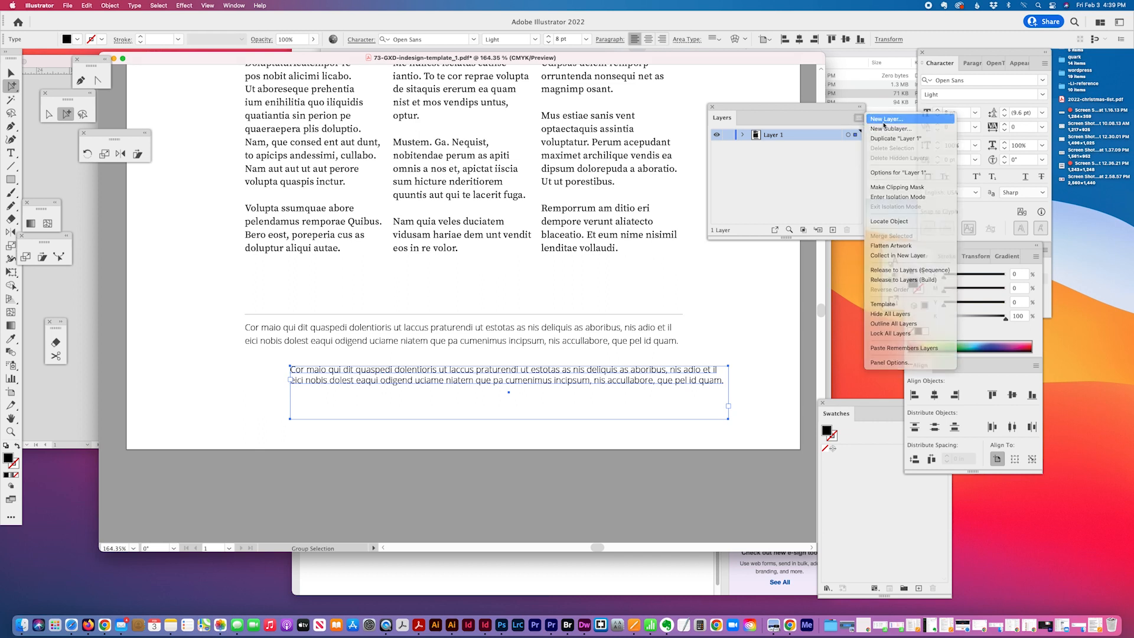
pyautogui.click(883, 122)
pyautogui.write('art')
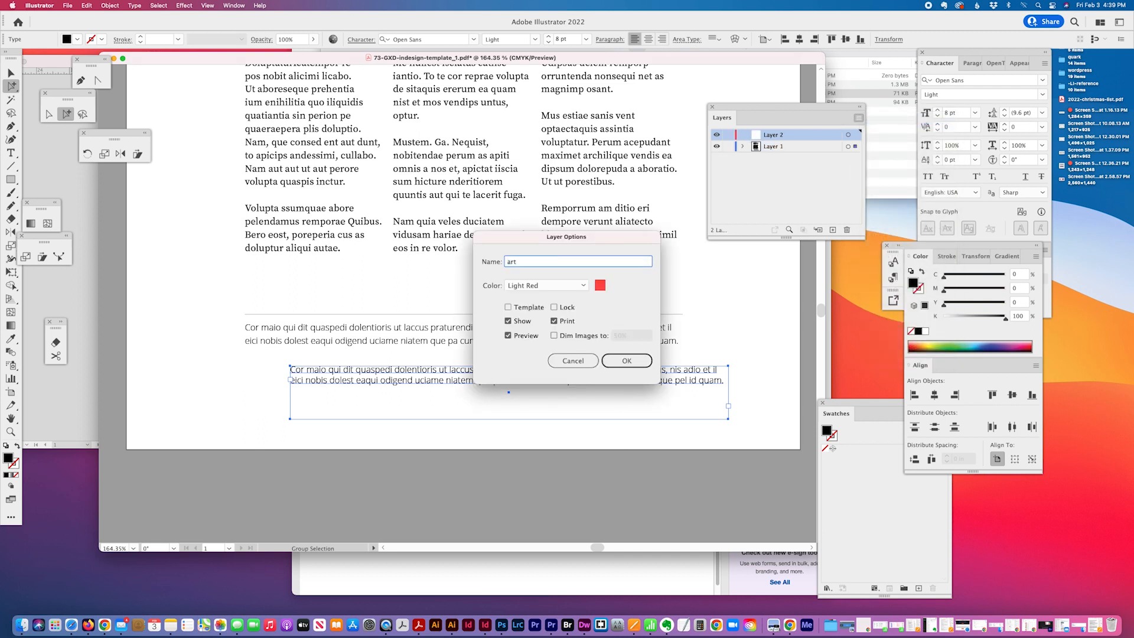
pyautogui.press('Return')
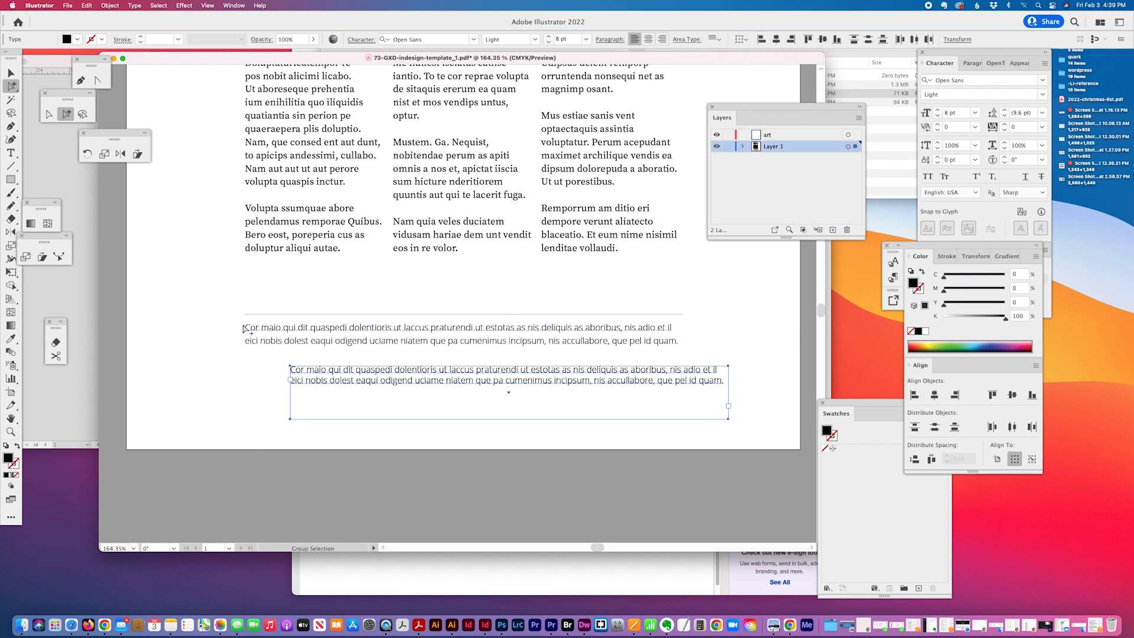
# - Align the new text box to the left and top edges of the original first footer line, then select the box on its own
pyautogui.click(761, 40)
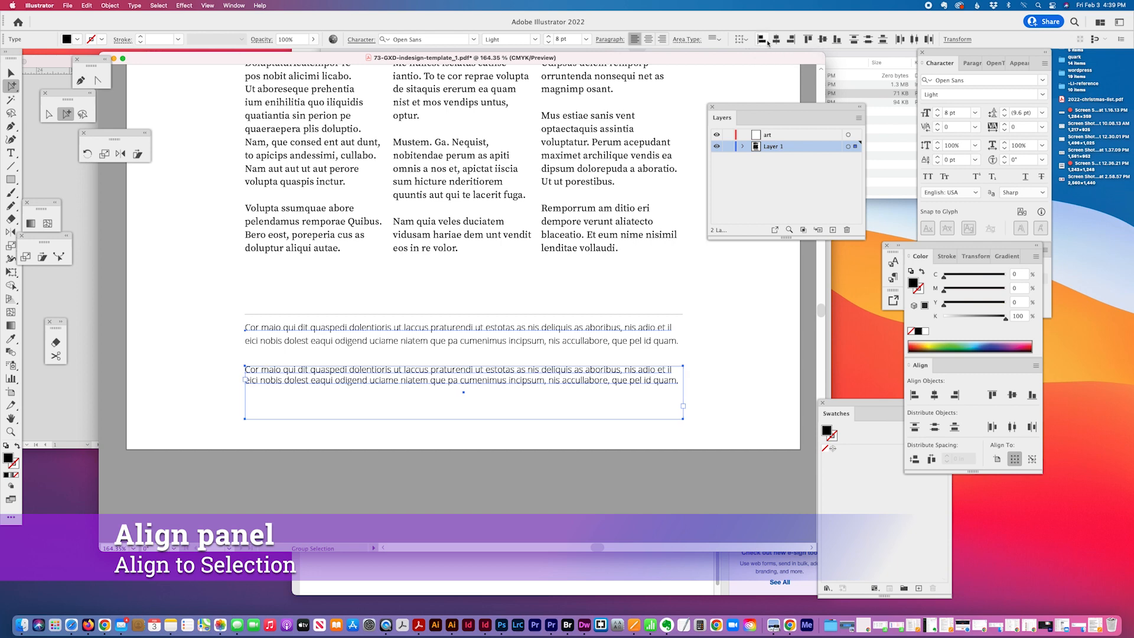
pyautogui.click(808, 40)
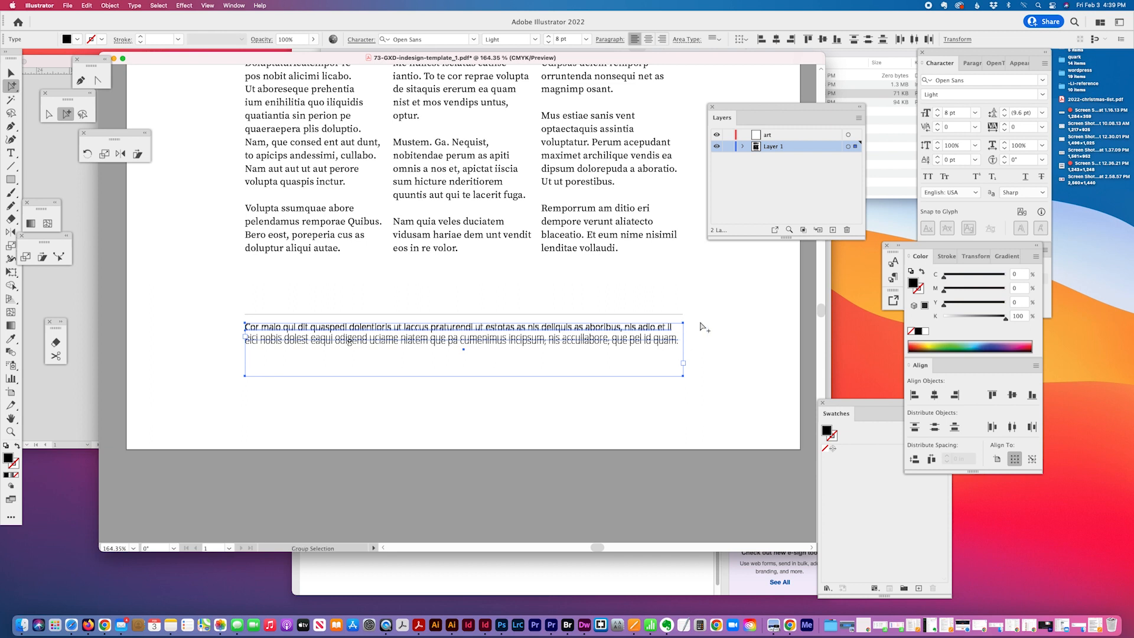
pyautogui.click(561, 384)
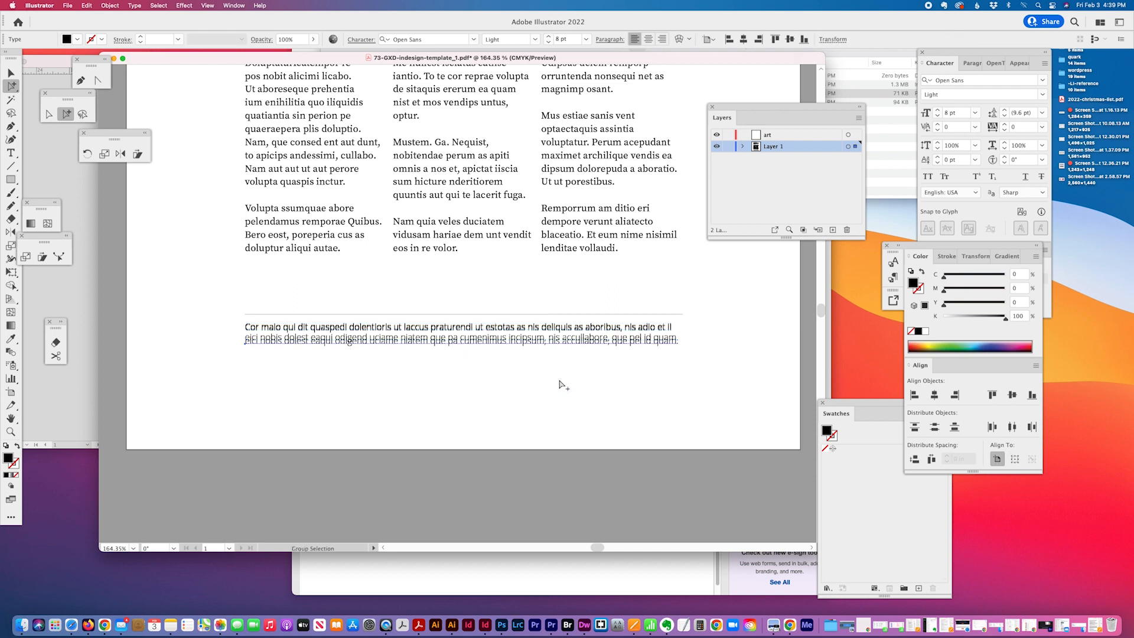
pyautogui.click(601, 332)
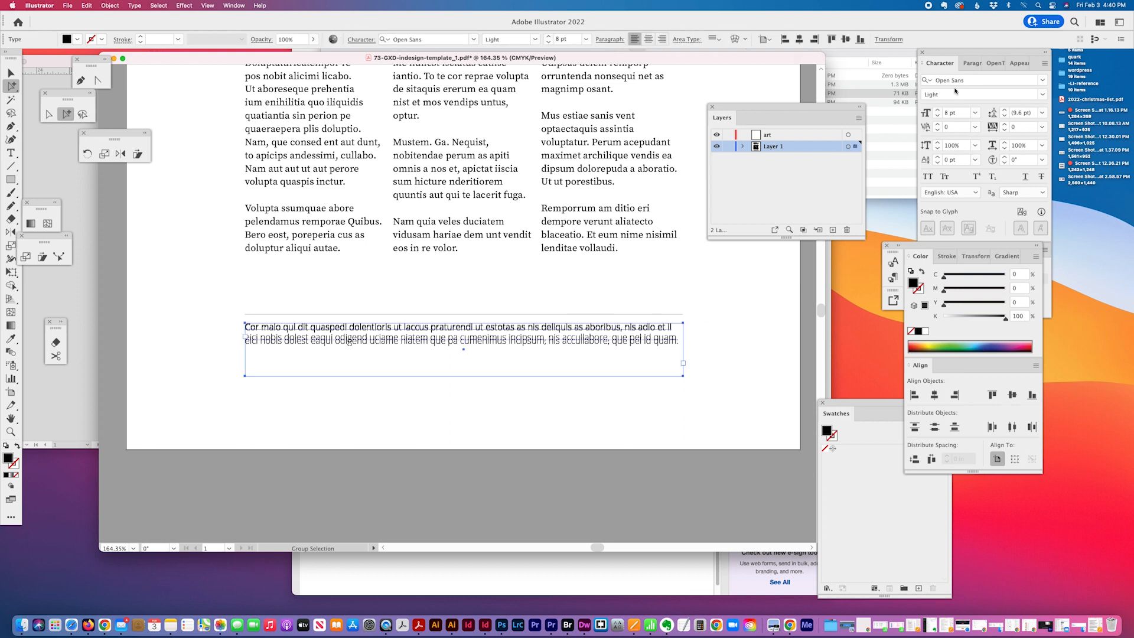
# - Set the leading of the new footer text box to 13 pt so its lines match the original spacing
pyautogui.click(1004, 110)
pyautogui.click(1004, 111)
pyautogui.click(1005, 110)
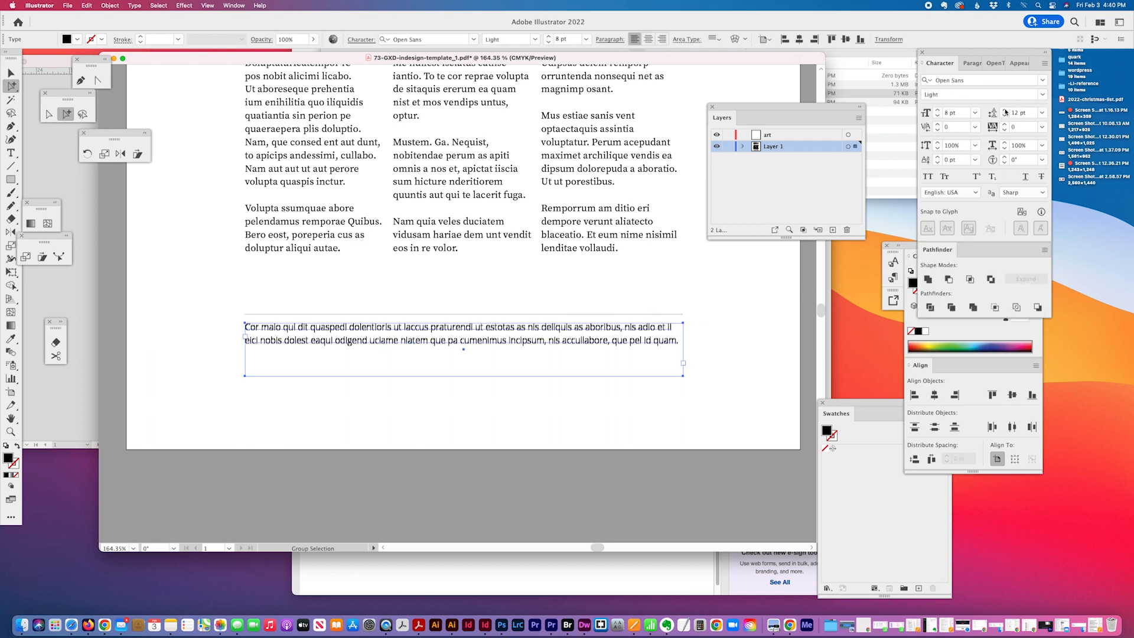
pyautogui.click(1004, 111)
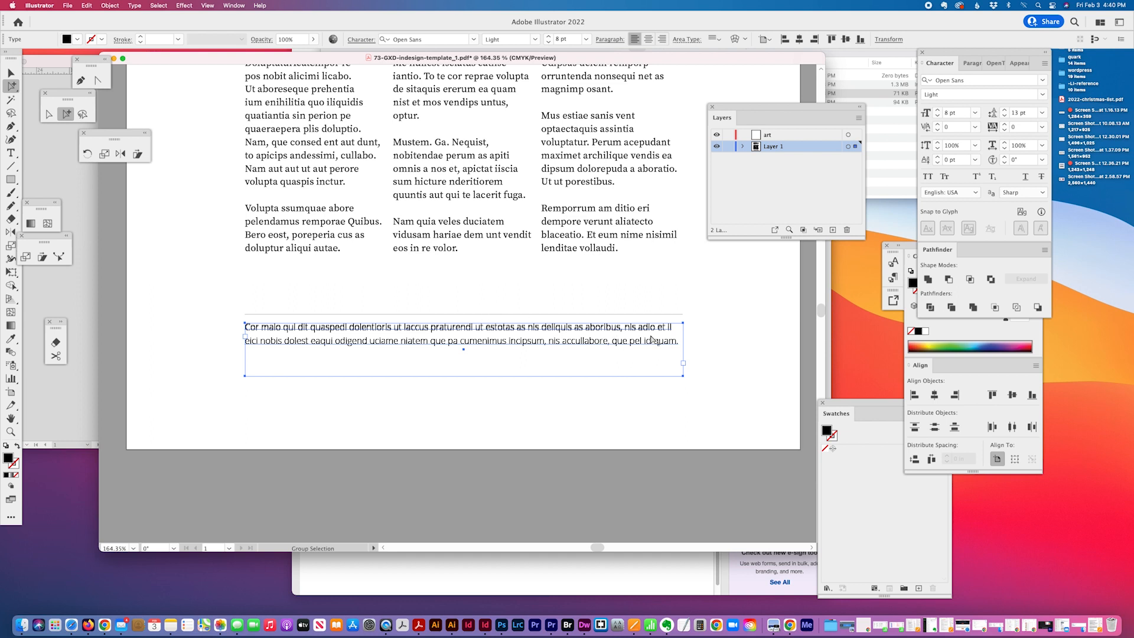
# - Delete the two original footer lines underneath the new text box, keeping only the rebuilt box
pyautogui.moveTo(697, 325); pyautogui.dragTo(612, 355)
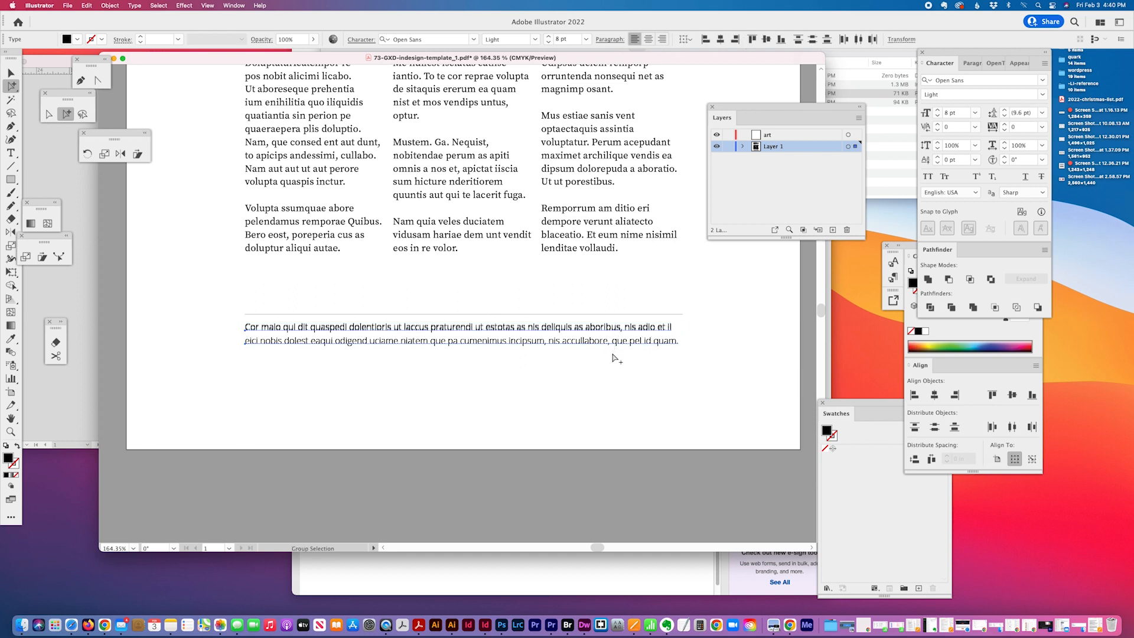
pyautogui.click(549, 351)
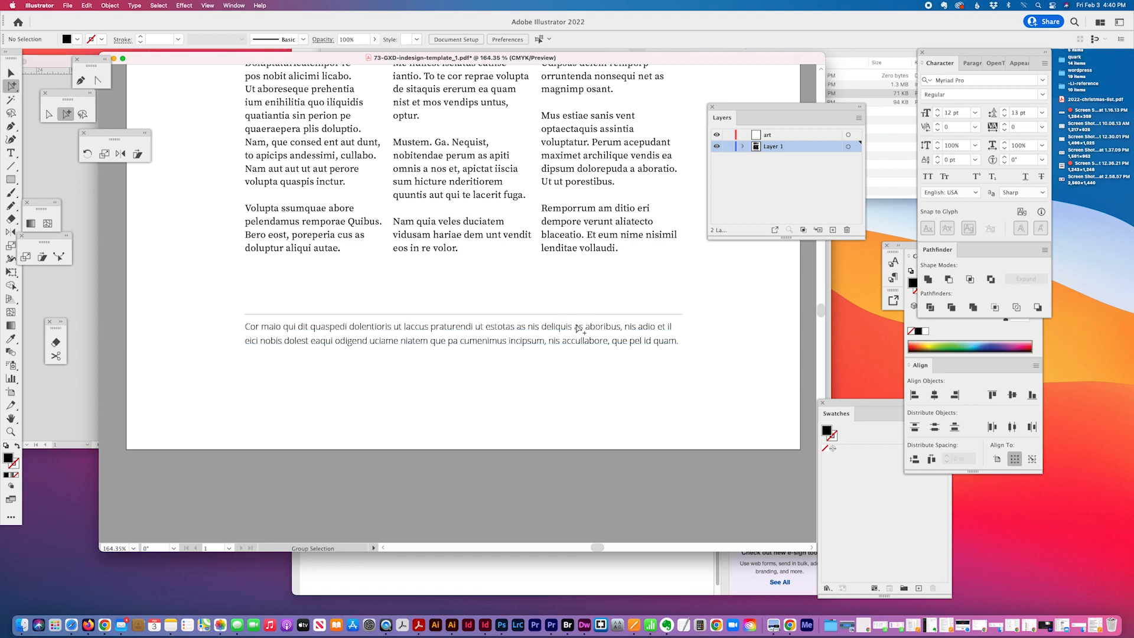
pyautogui.click(578, 328)
pyautogui.scroll(5, 681, 382)
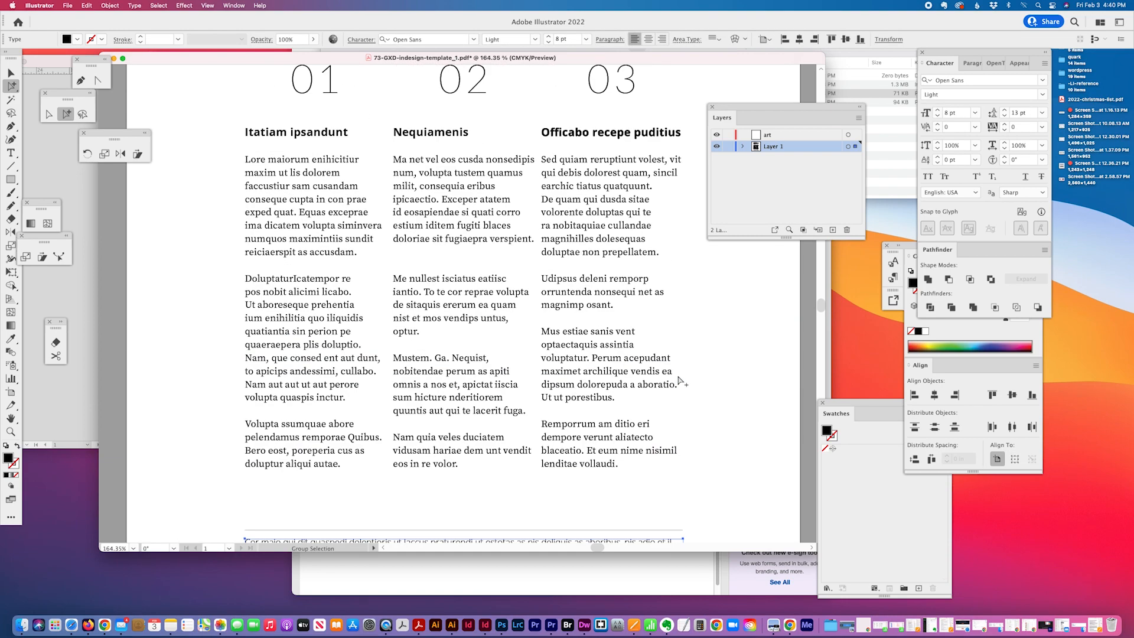
pyautogui.scroll(-3, 680, 382)
pyautogui.click(618, 483)
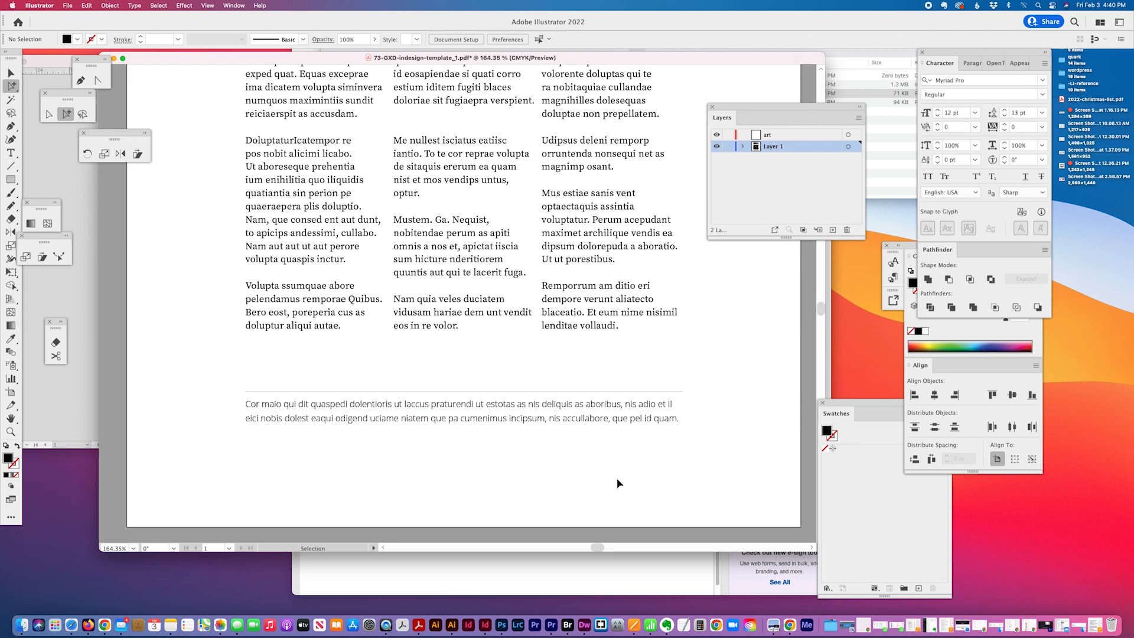
pyautogui.press('super+0')
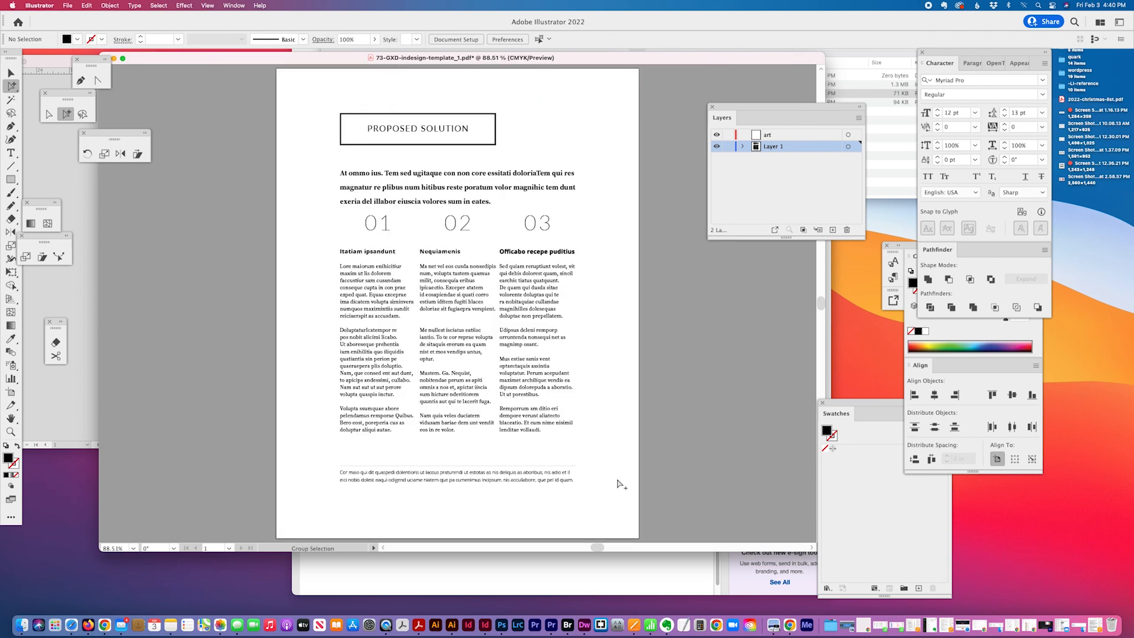
# - Insert the word "FINAL" before "SOLUTION" in the framed page heading and center the heading's paragraph alignment
pyautogui.click(408, 137)
pyautogui.press('t')
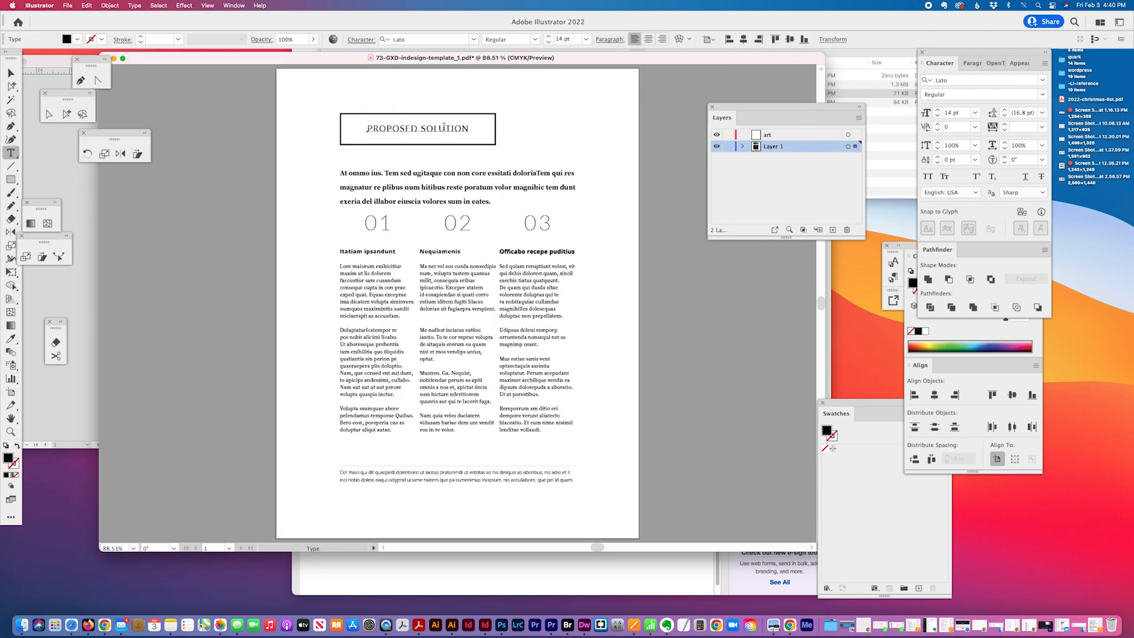
pyautogui.click(423, 128)
pyautogui.write('FINA')
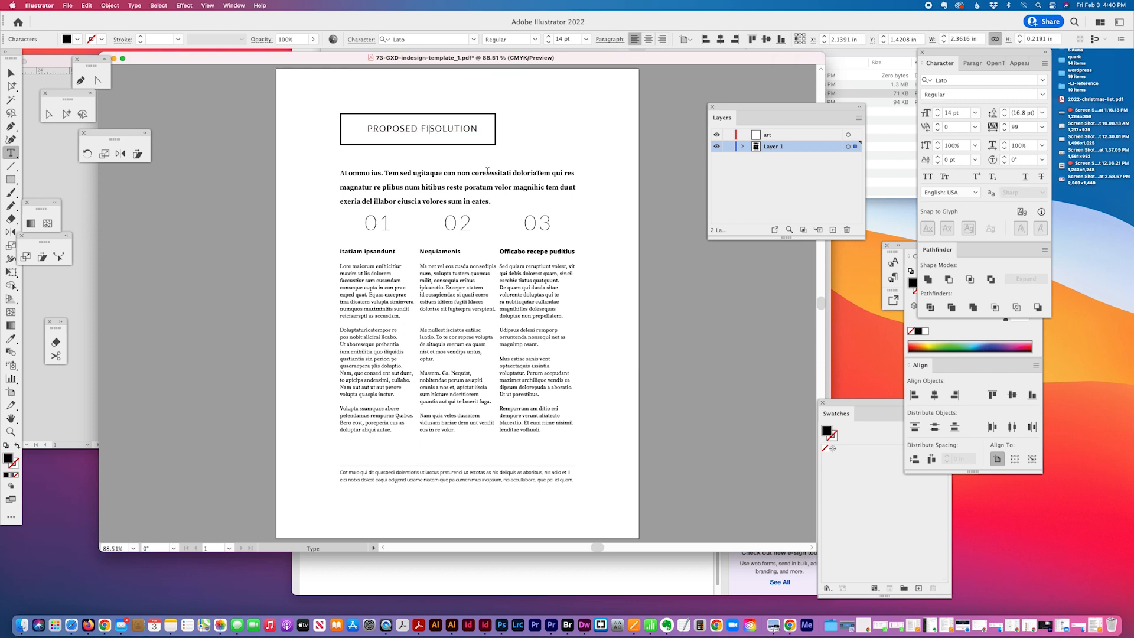
pyautogui.write('L')
pyautogui.click(83, 114)
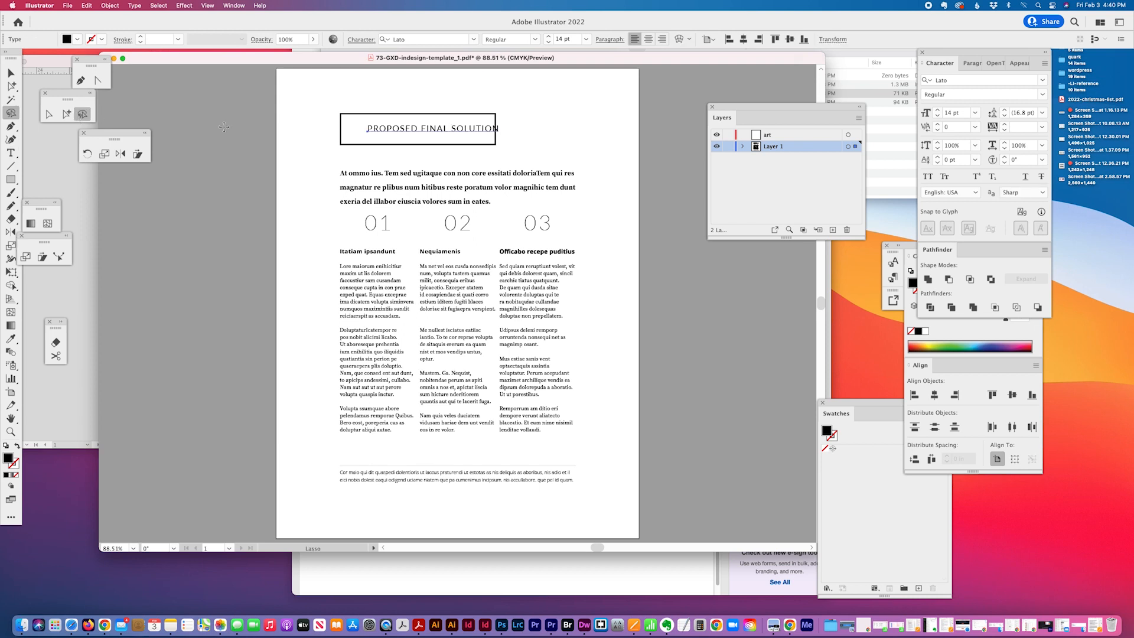
pyautogui.click(648, 40)
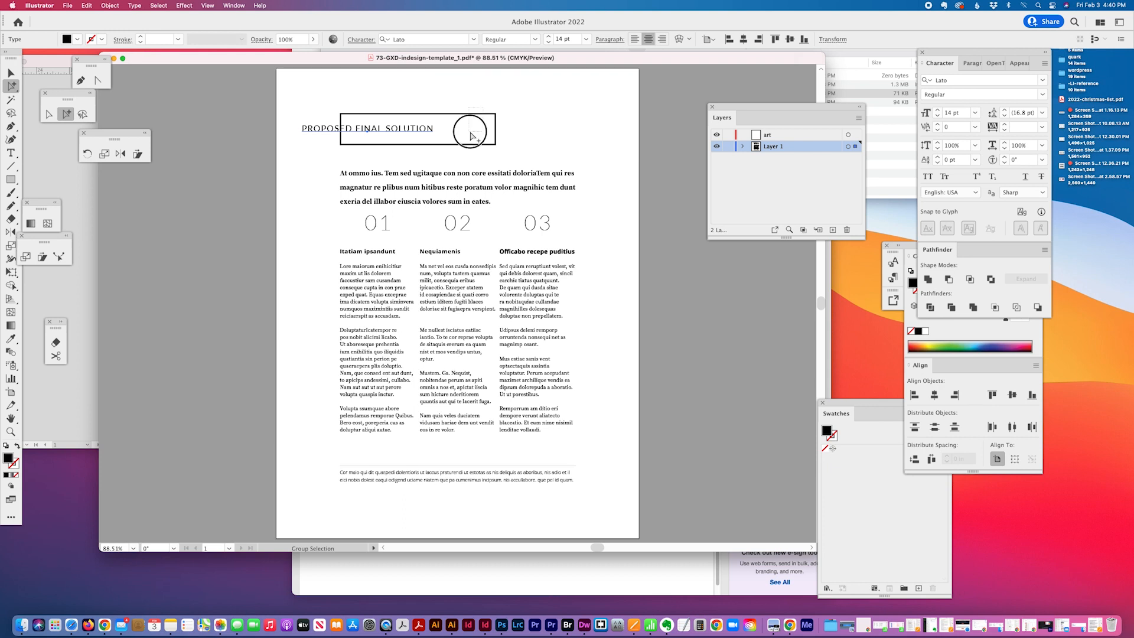
# - Cut the heading's rectangular frame, paste it back in place, and center the heading text horizontally on the frame as key object
pyautogui.click(470, 114)
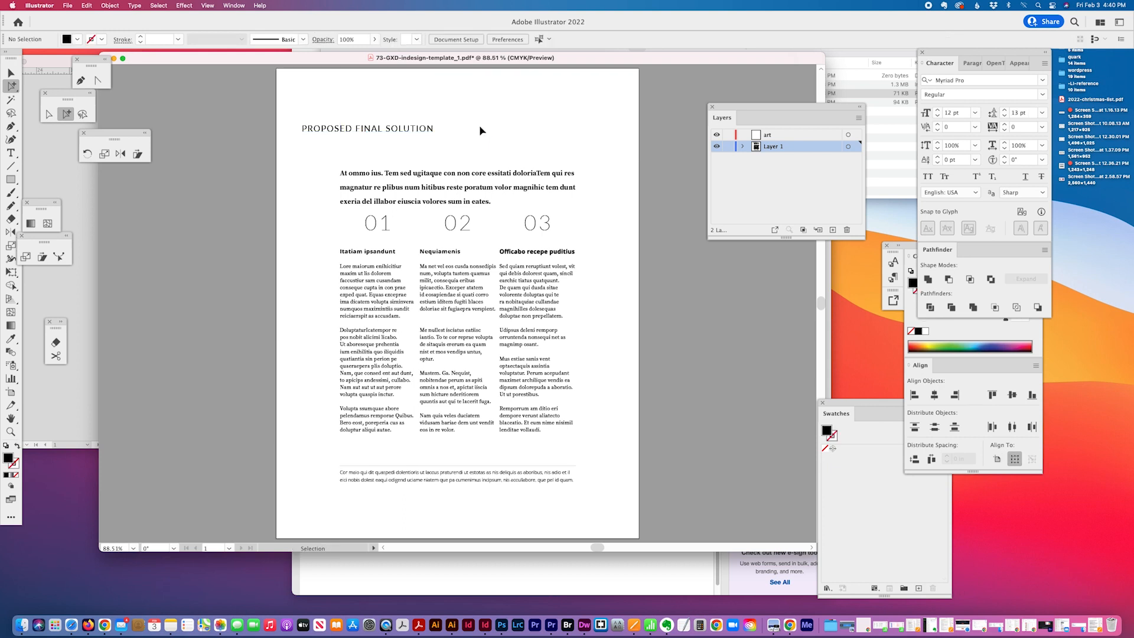
pyautogui.press('d')
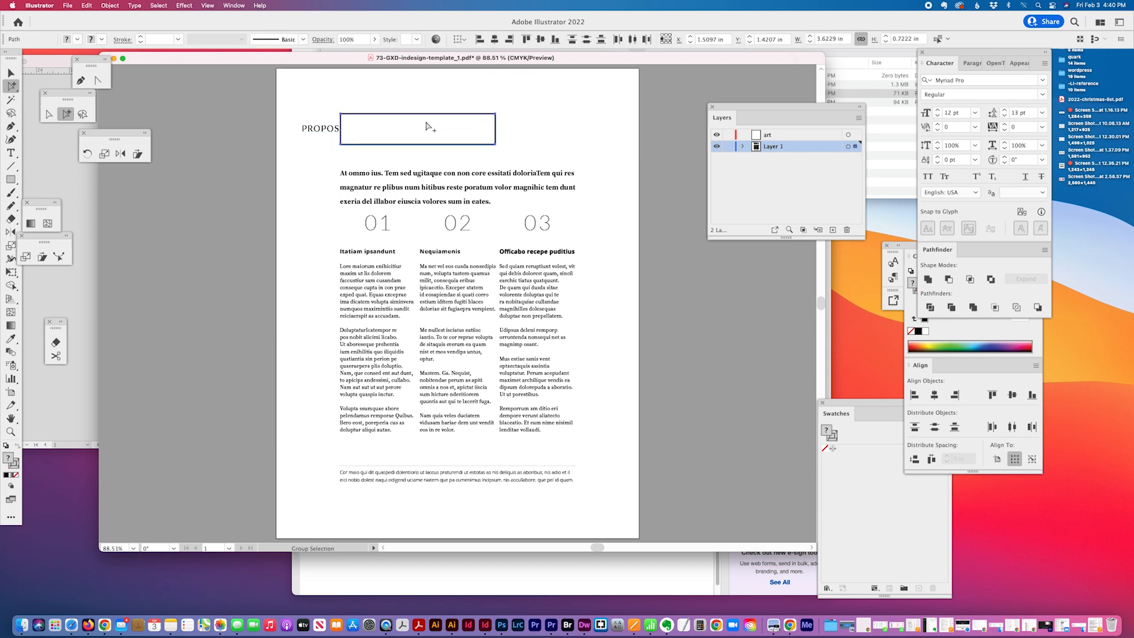
pyautogui.click(316, 134)
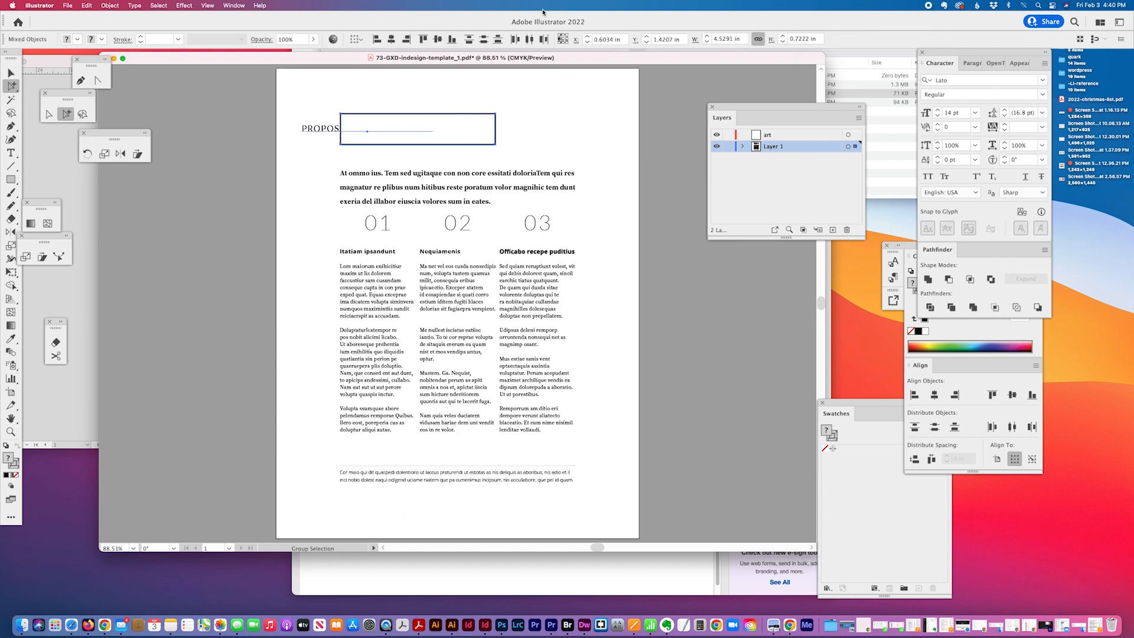
pyautogui.click(356, 39)
pyautogui.click(362, 63)
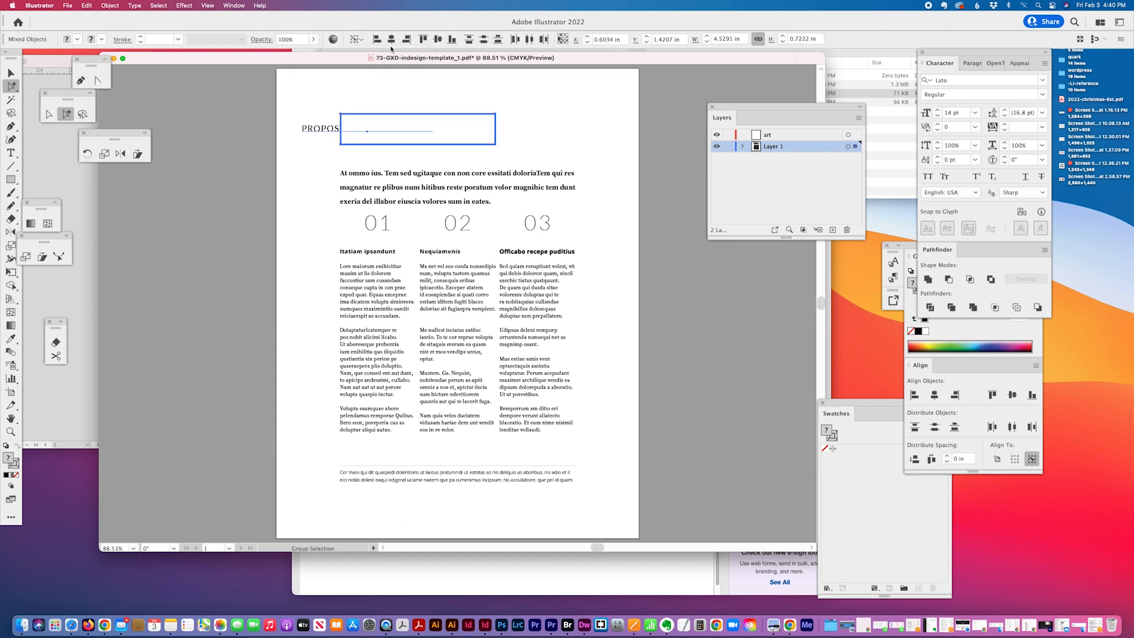
pyautogui.click(390, 39)
# - Send the rectangular frame to the back, behind the heading text, and clear the selection
pyautogui.click(495, 131)
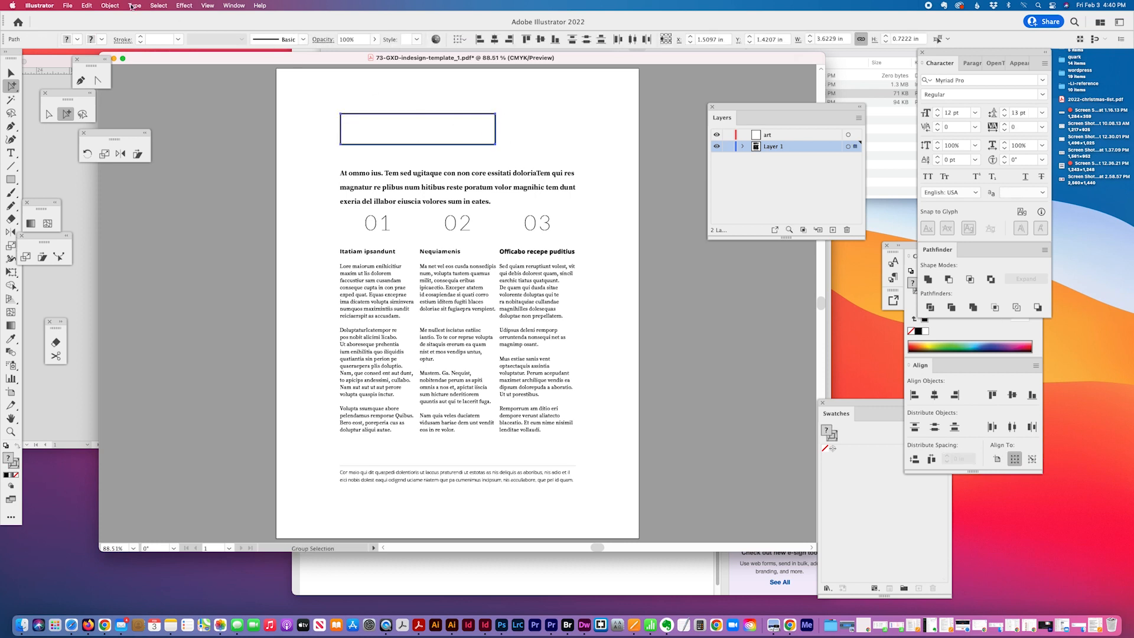
pyautogui.click(110, 5)
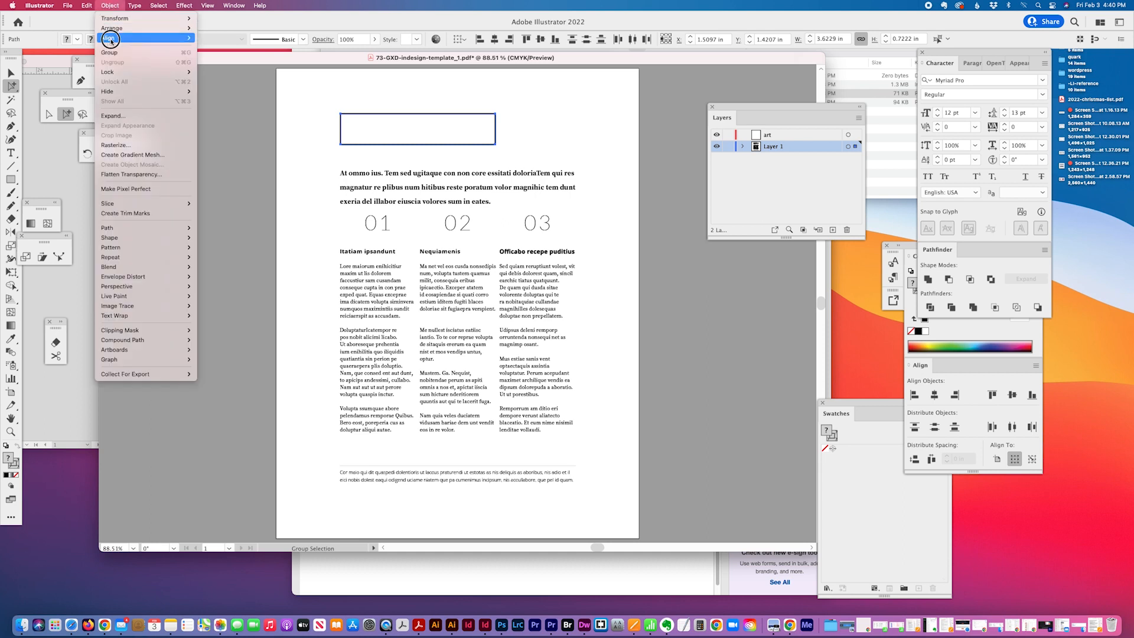
pyautogui.moveTo(115, 28)
pyautogui.click(221, 58)
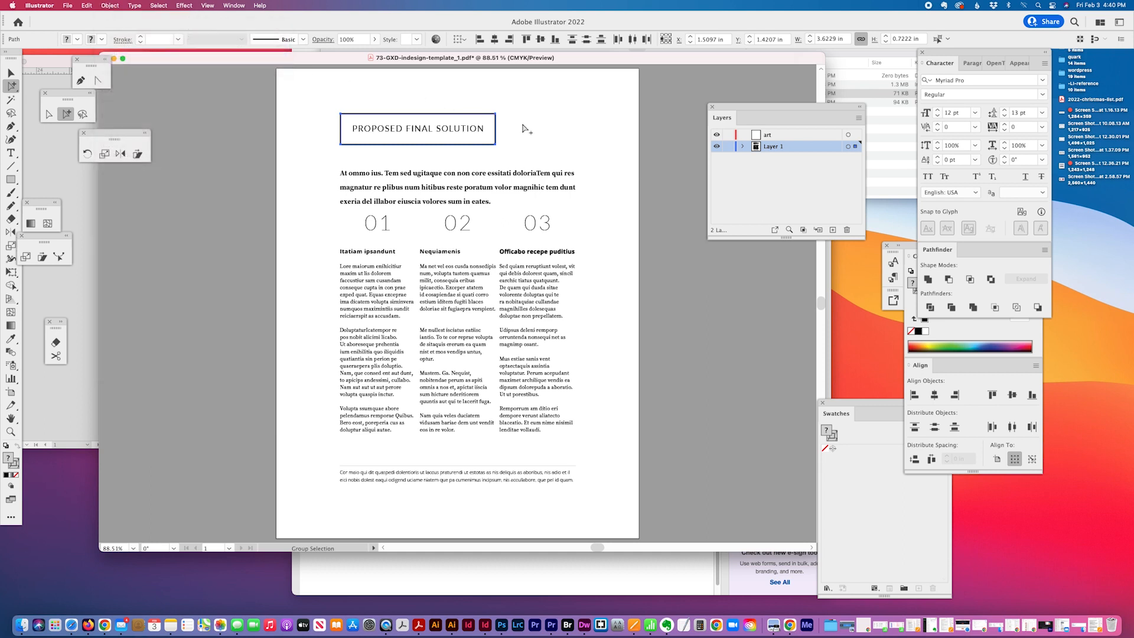
pyautogui.click(617, 253)
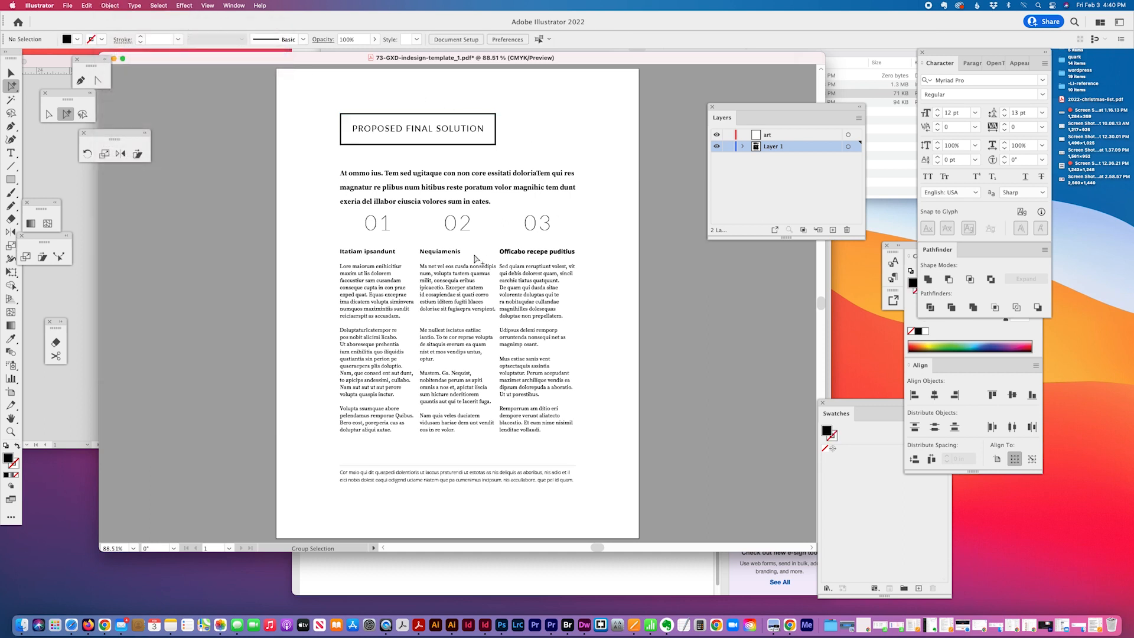
# - Move the Swatches panel beneath the Layers panel and narrow the document window around the page
pyautogui.click(534, 302)
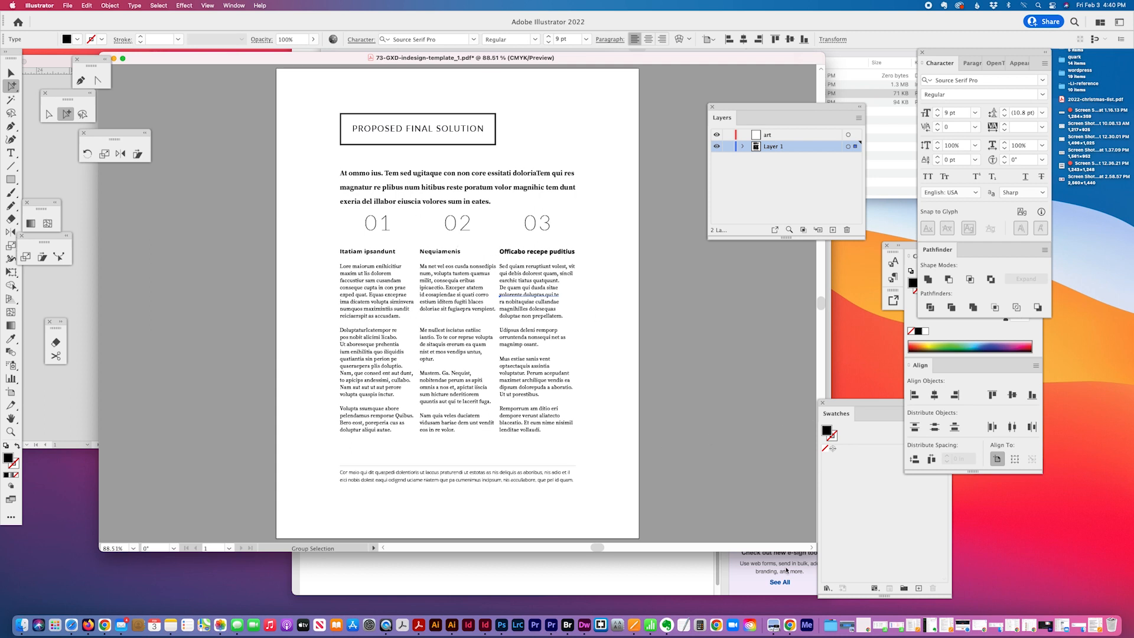
pyautogui.moveTo(862, 403); pyautogui.dragTo(815, 246)
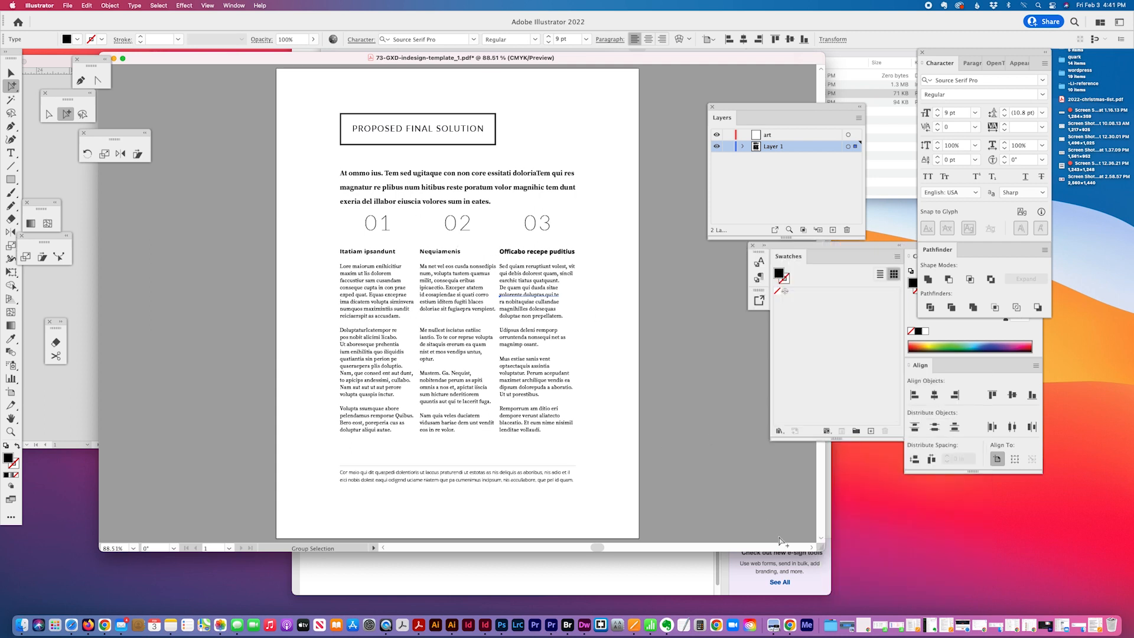
pyautogui.moveTo(822, 549); pyautogui.dragTo(671, 538)
pyautogui.hscroll(2, 236, 189)
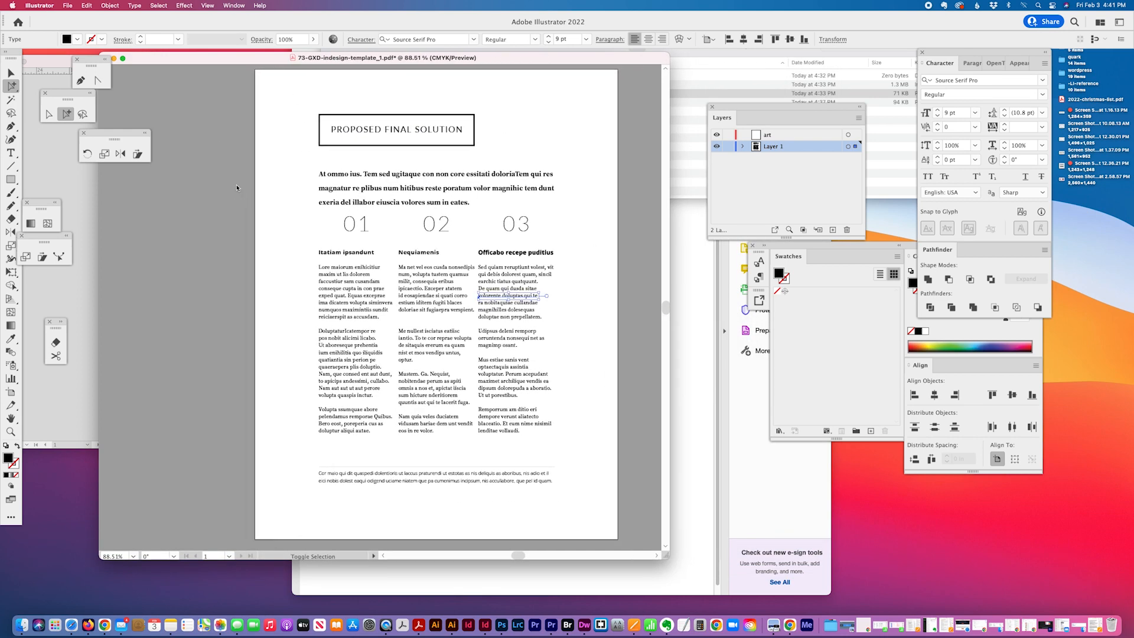
# - Save the document as an Adobe Illustrator (ai) file named 73-GXD-indesign-template_edit-A-IL, accepting the Illustrator 2020 options
pyautogui.press('super+shift+s')
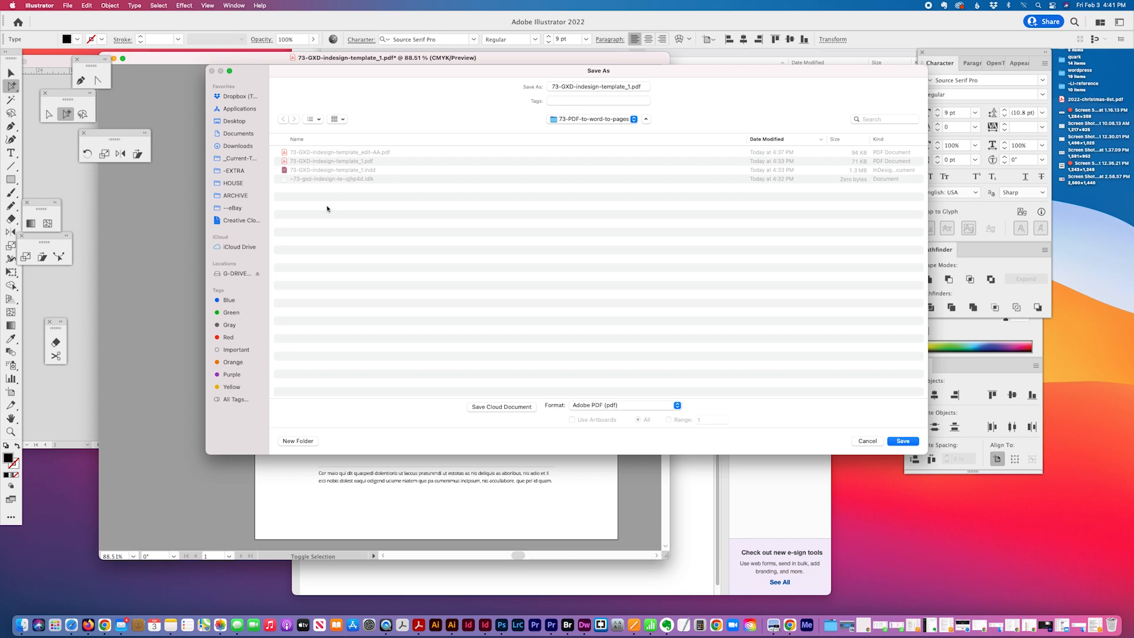
pyautogui.click(349, 152)
pyautogui.moveTo(628, 86)
pyautogui.mouseDown()
pyautogui.moveTo(653, 89)
pyautogui.moveTo(630, 87)
pyautogui.mouseUp()
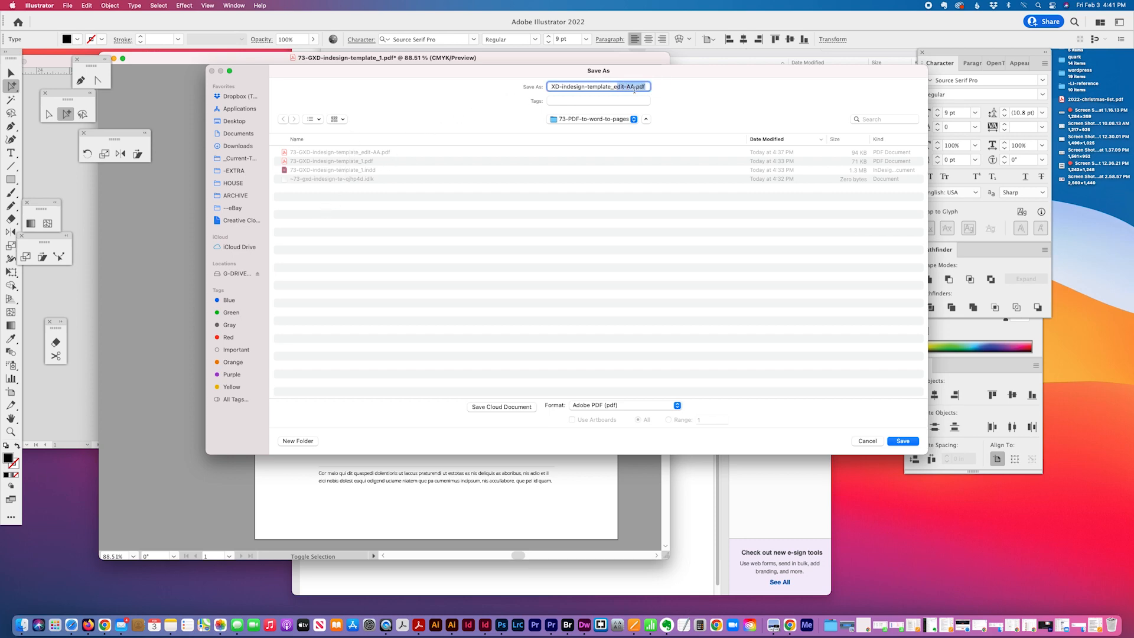
pyautogui.click(634, 88)
pyautogui.press('BackSpace')
pyautogui.write('-IL')
pyautogui.click(605, 406)
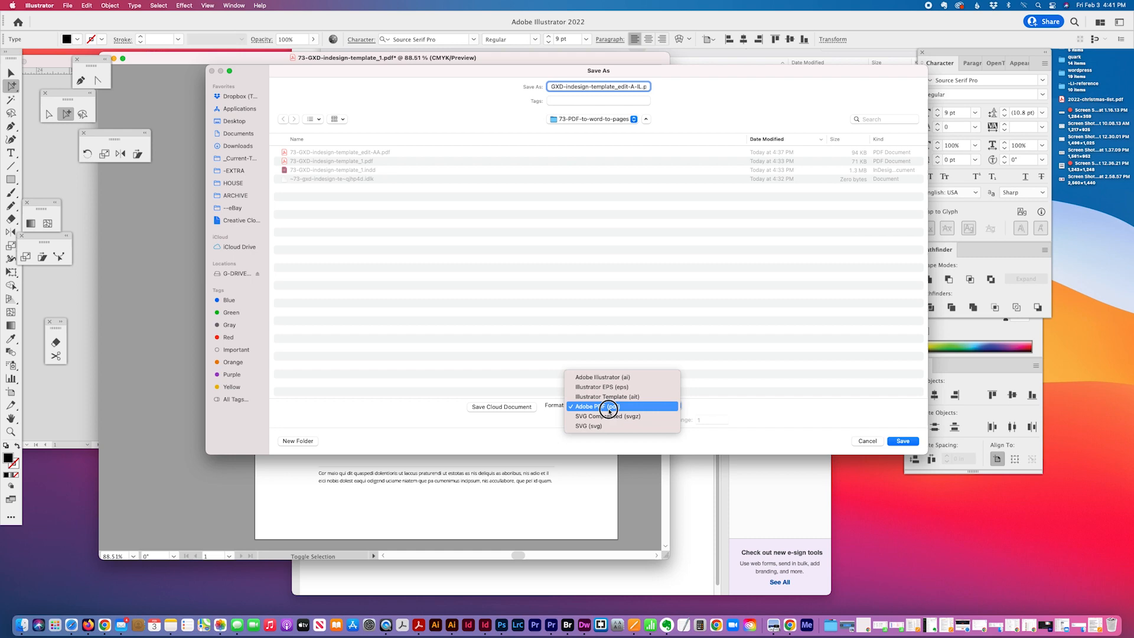
pyautogui.click(608, 373)
pyautogui.click(914, 441)
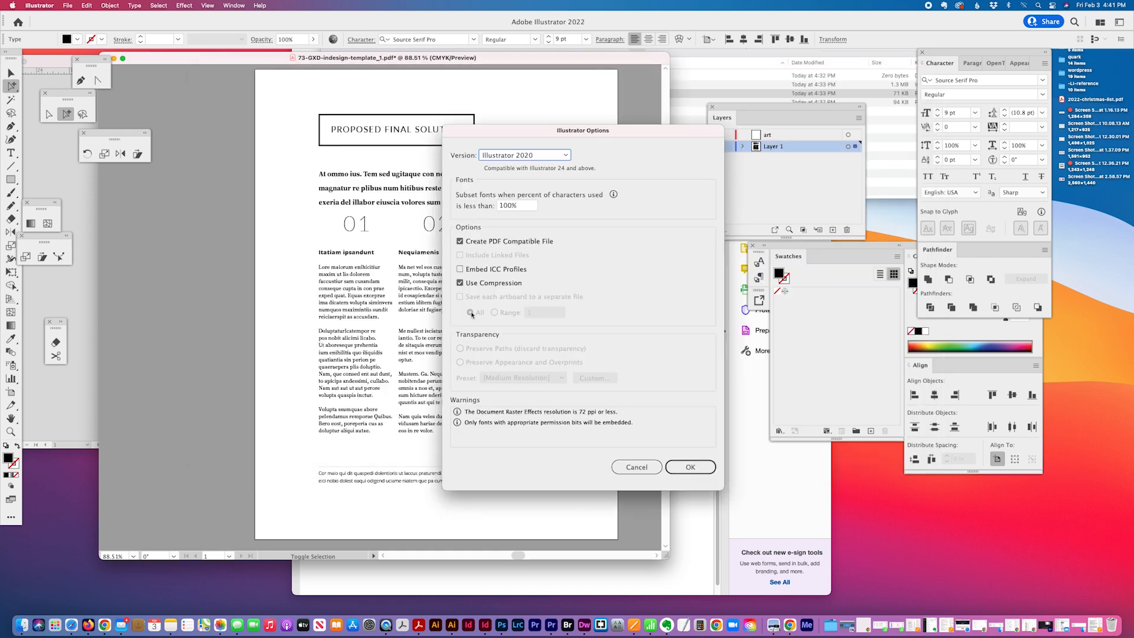
pyautogui.click(689, 467)
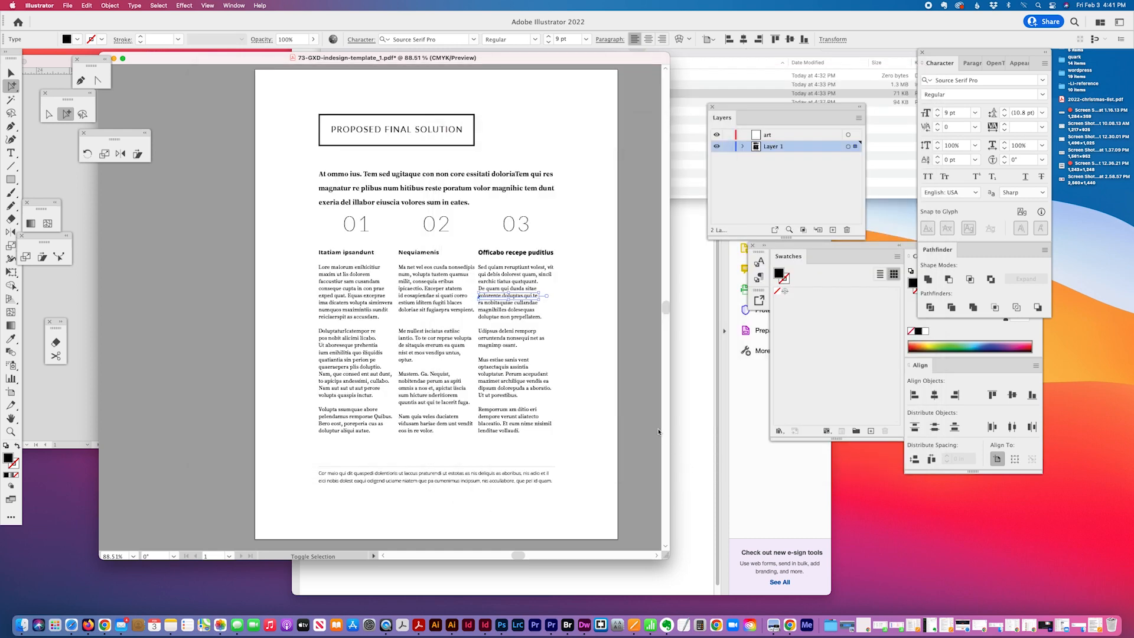
# - Switch to Acrobat and export the edited PDF as a Word Document named 73-GXD-indesign-template_edit-word
pyautogui.click(686, 159)
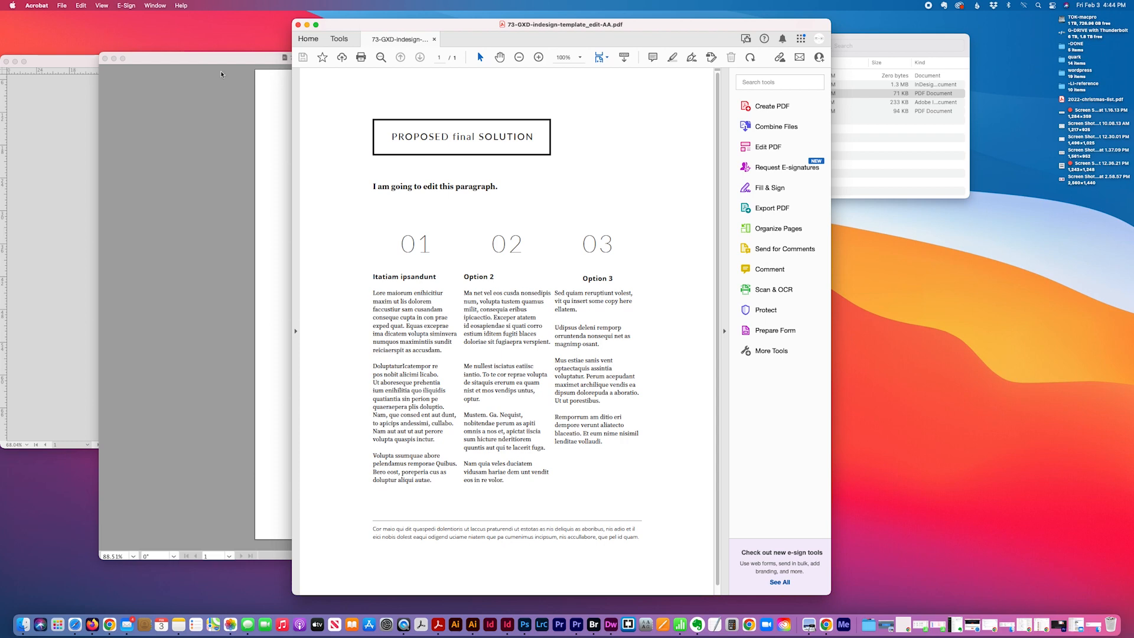
pyautogui.click(62, 5)
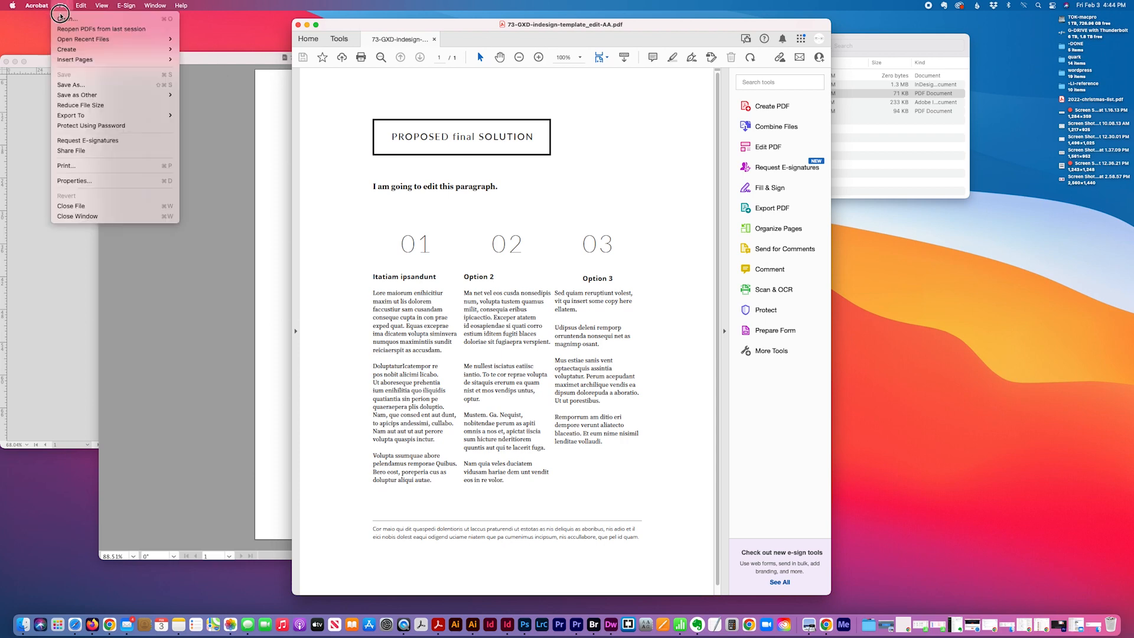
pyautogui.click(76, 115)
pyautogui.moveTo(260, 115)
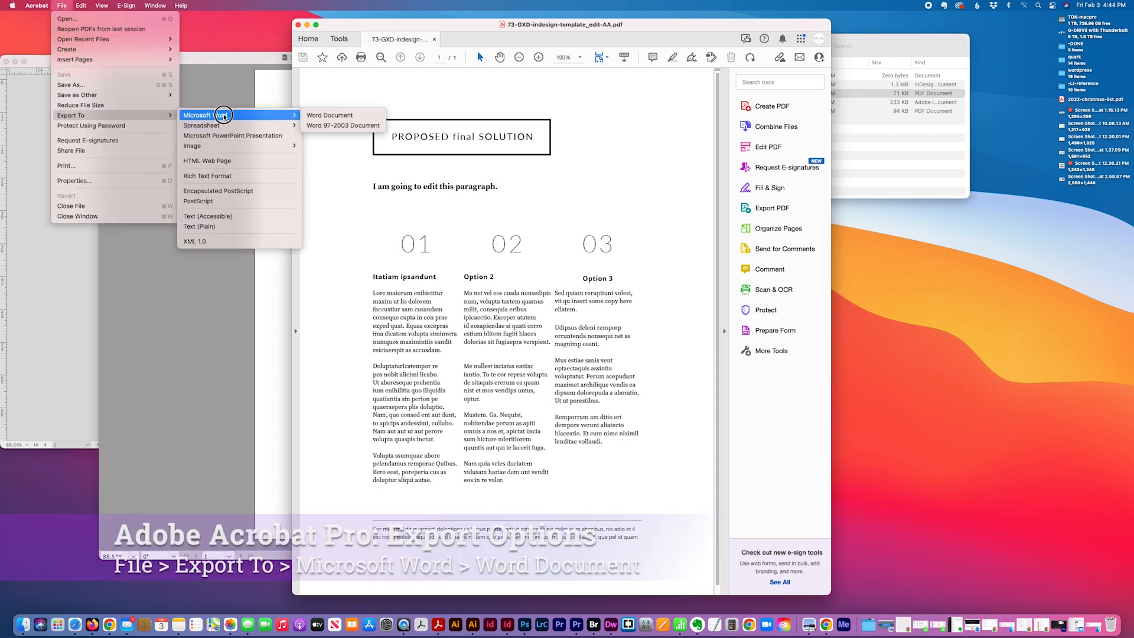
pyautogui.click(317, 116)
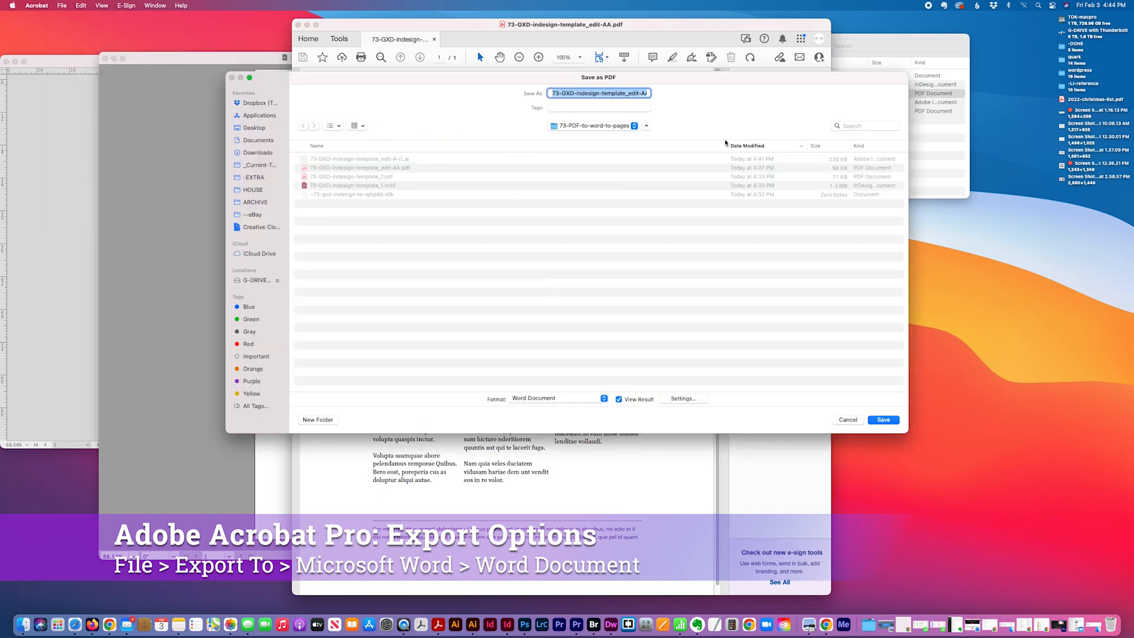
pyautogui.press('Right')
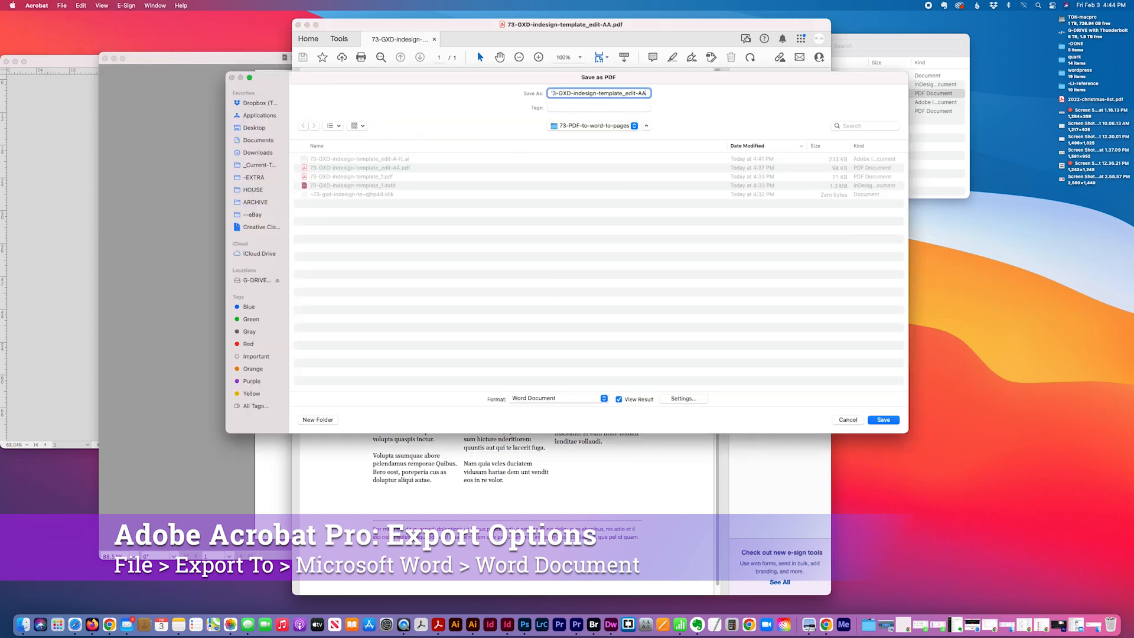
pyautogui.press('BackSpace')
pyautogui.press('BackSpace')
pyautogui.write('wor')
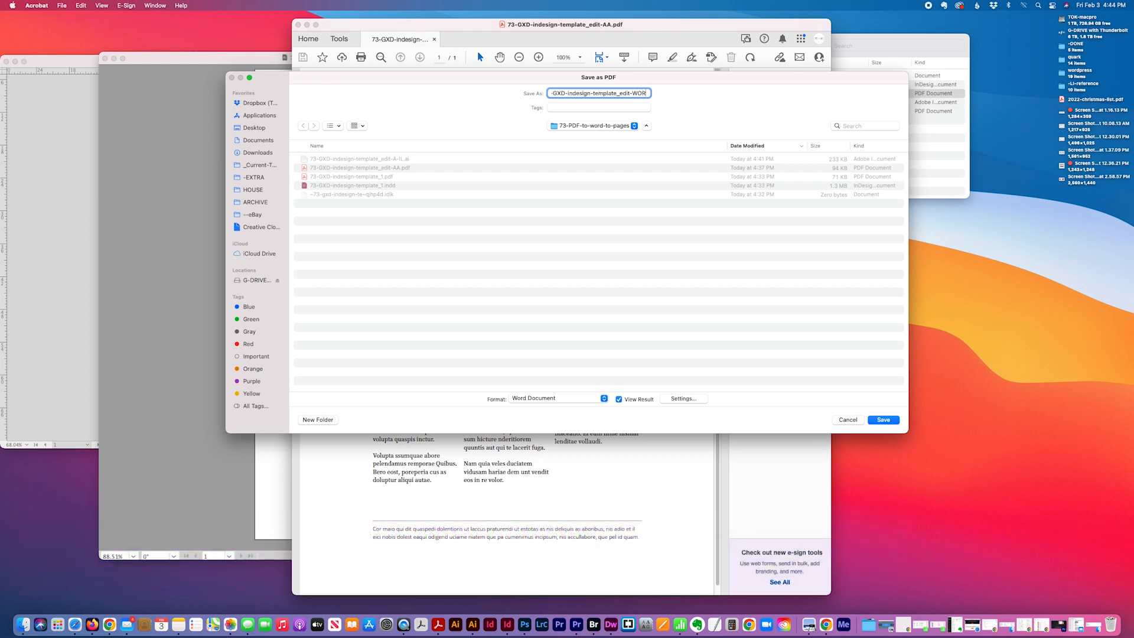
pyautogui.write('d')
pyautogui.click(883, 421)
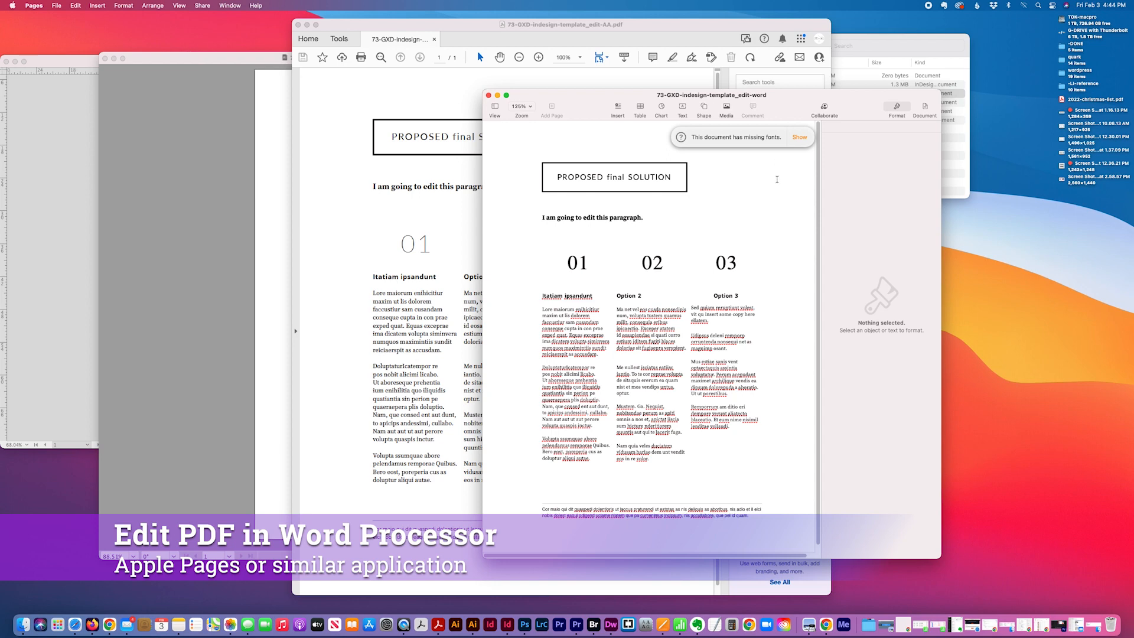
# - Review the document's missing fonts in the replacement list without replacing any of them
pyautogui.click(776, 179)
pyautogui.click(800, 137)
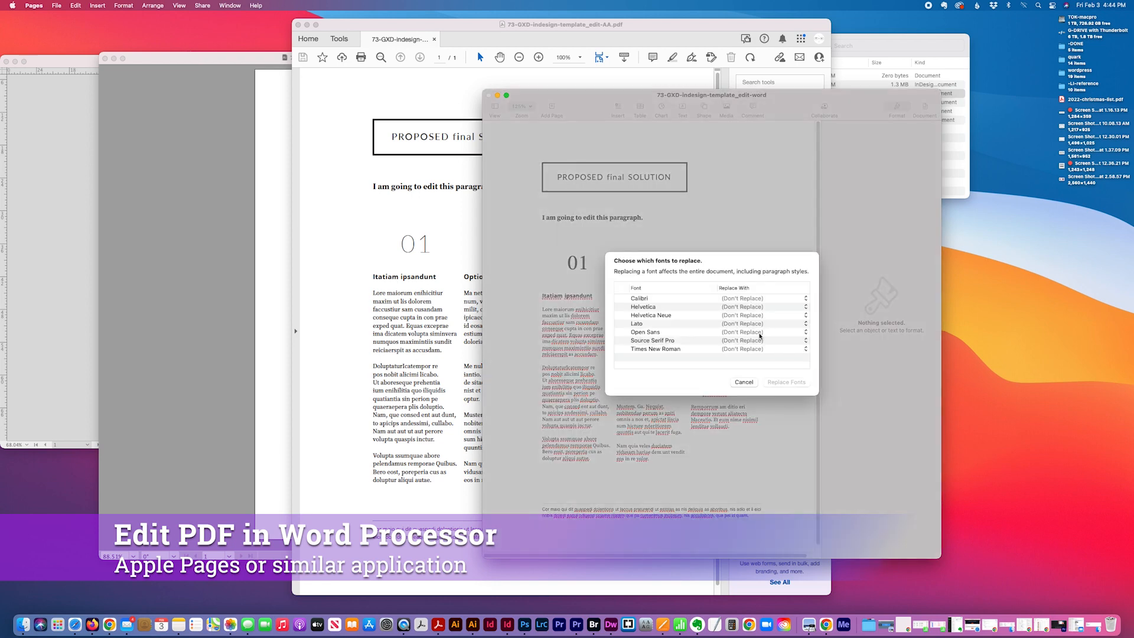
pyautogui.click(743, 381)
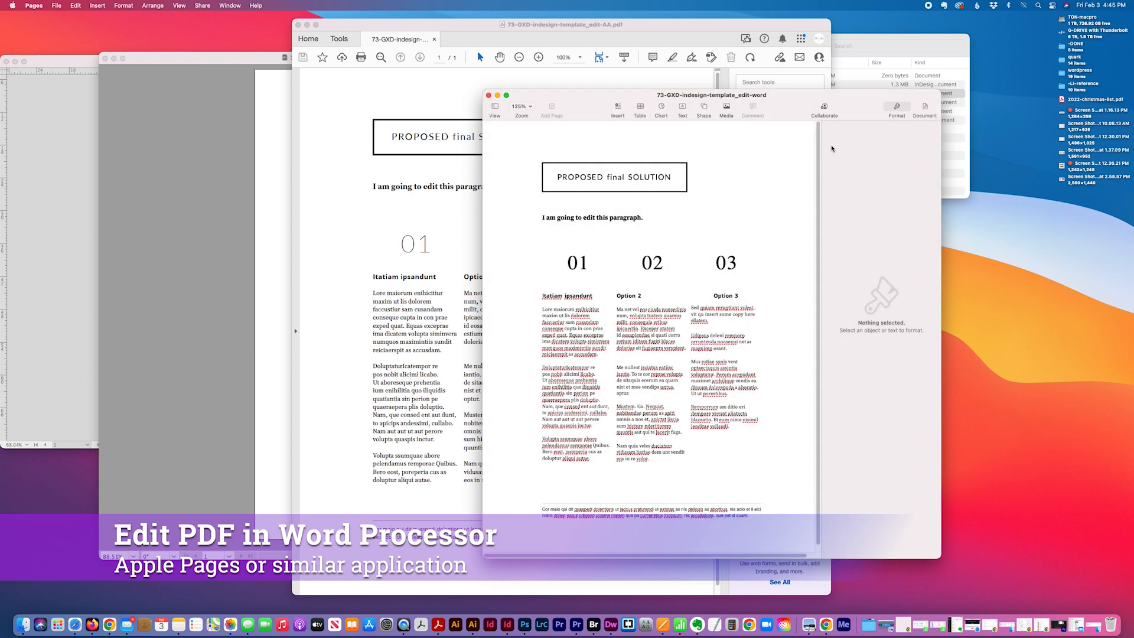
# - Move the document window up and enlarge it so the whole page fits in view
pyautogui.moveTo(796, 100); pyautogui.dragTo(735, 30)
pyautogui.moveTo(882, 485); pyautogui.dragTo(905, 589)
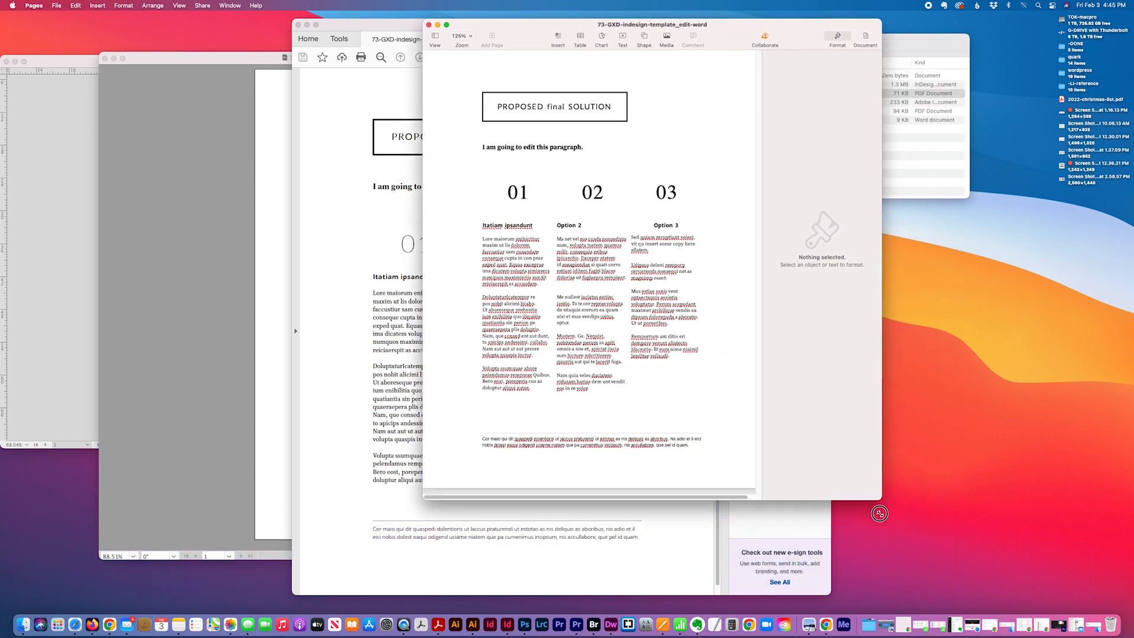
# - Examine the style and layout settings of the body text in the first column
pyautogui.moveTo(491, 239); pyautogui.dragTo(555, 398)
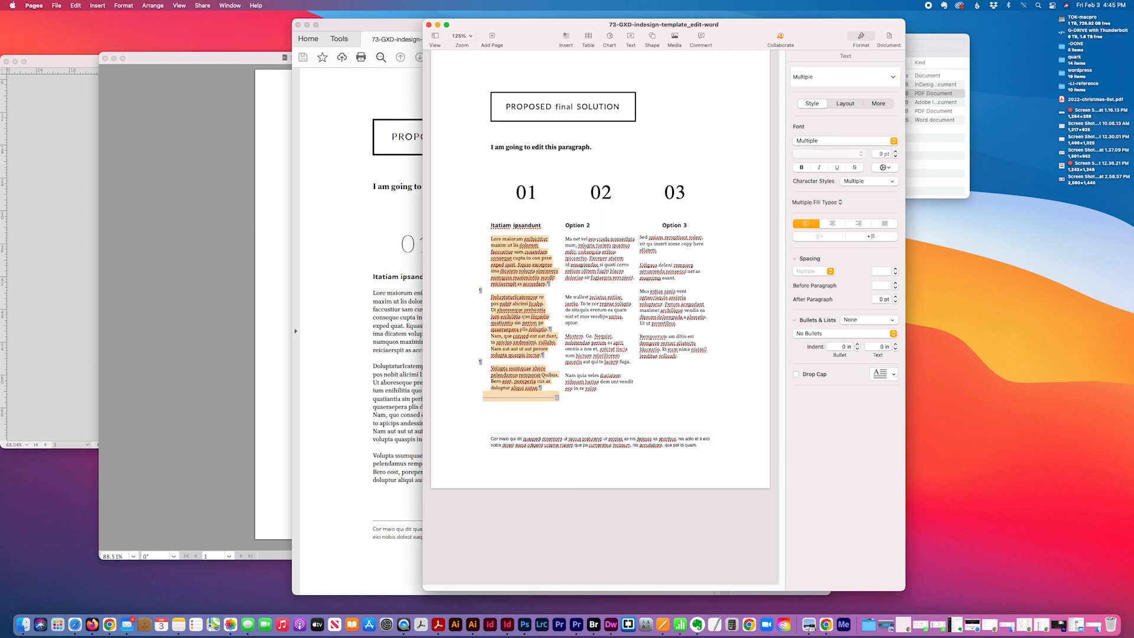
pyautogui.moveTo(491, 238); pyautogui.dragTo(547, 285)
pyautogui.click(856, 104)
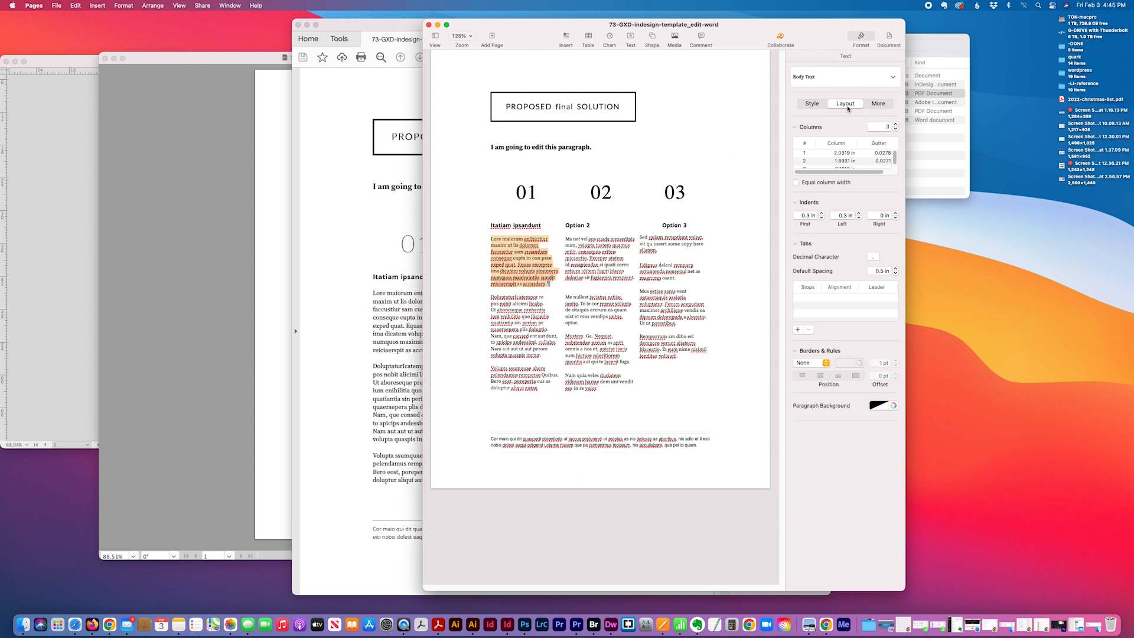
pyautogui.click(812, 103)
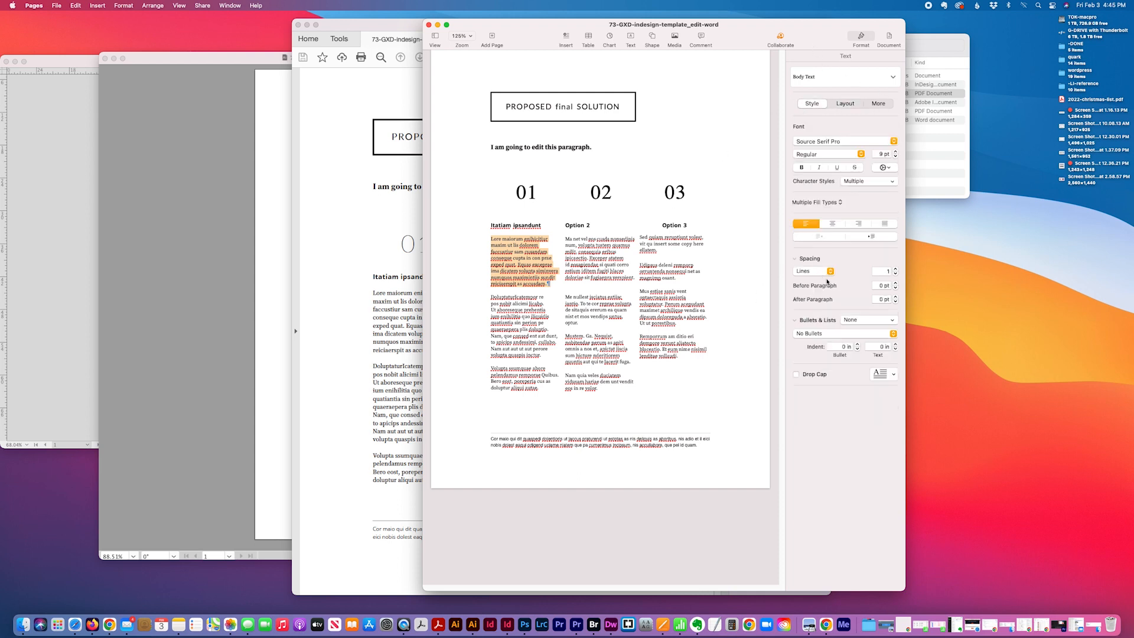
pyautogui.click(582, 243)
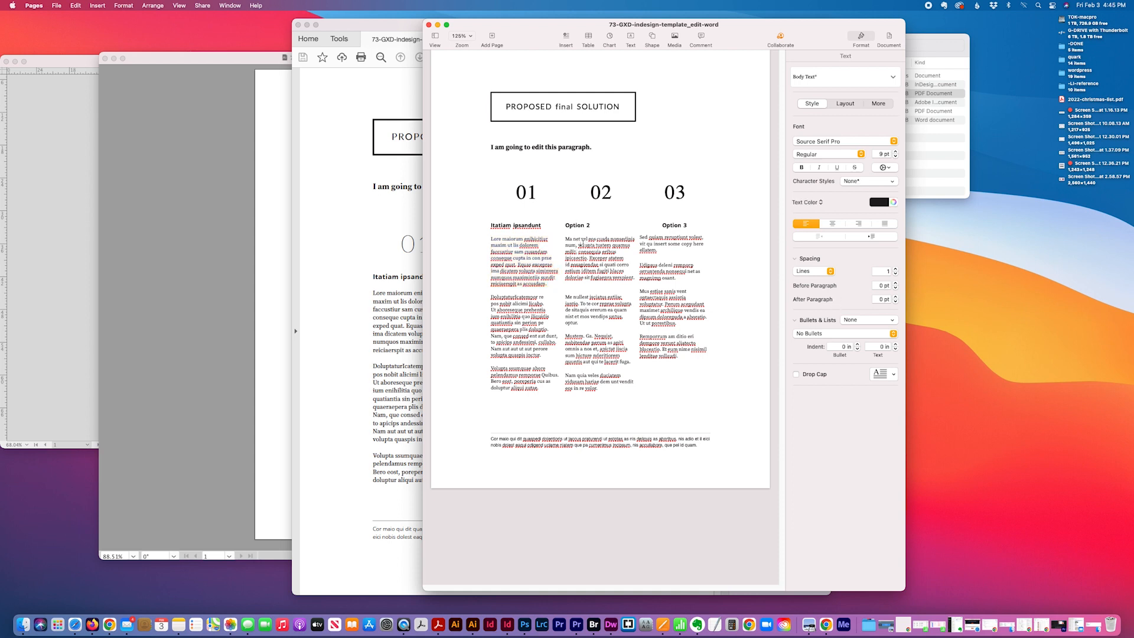
# - Change the second column's heading to "Option 2 in pages"
pyautogui.moveTo(591, 225); pyautogui.dragTo(565, 225)
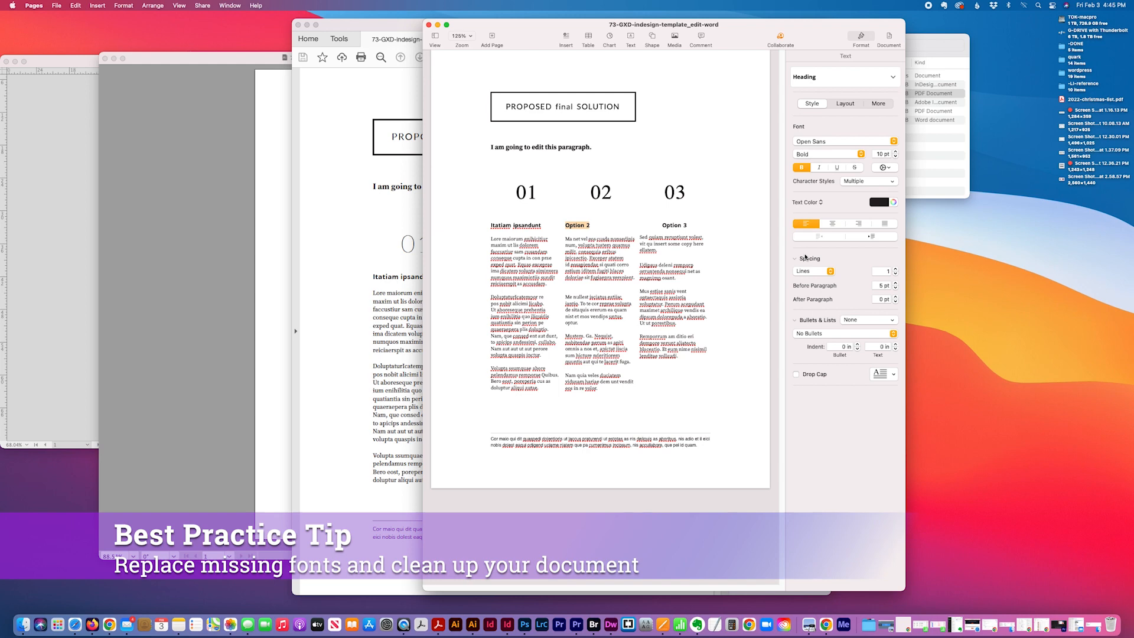
pyautogui.write('Option')
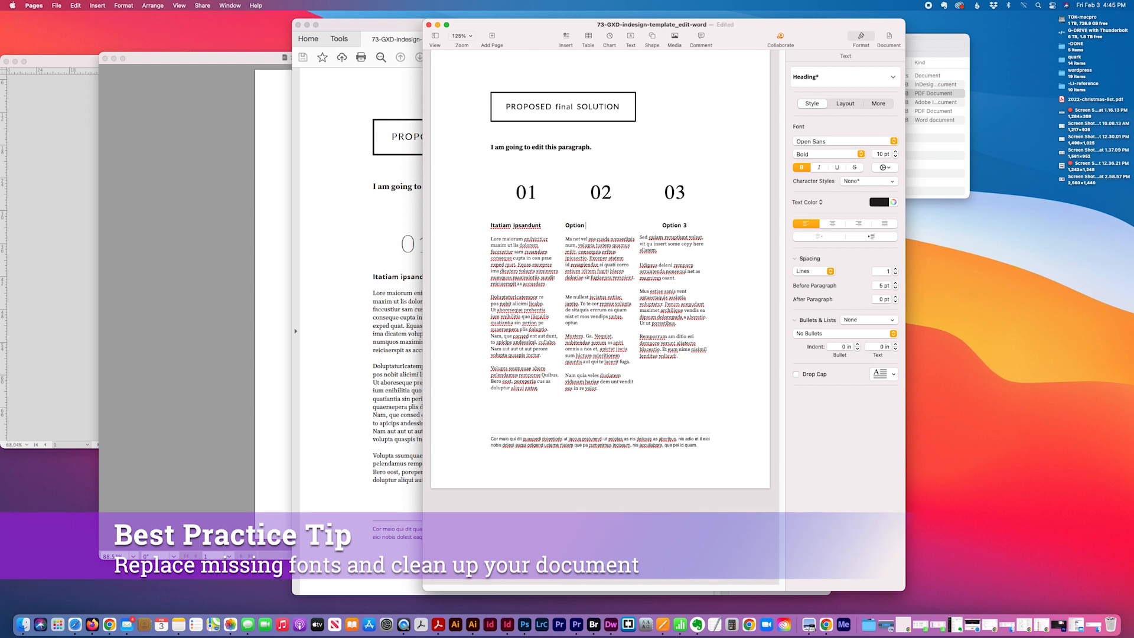
pyautogui.write(' 2 in pages')
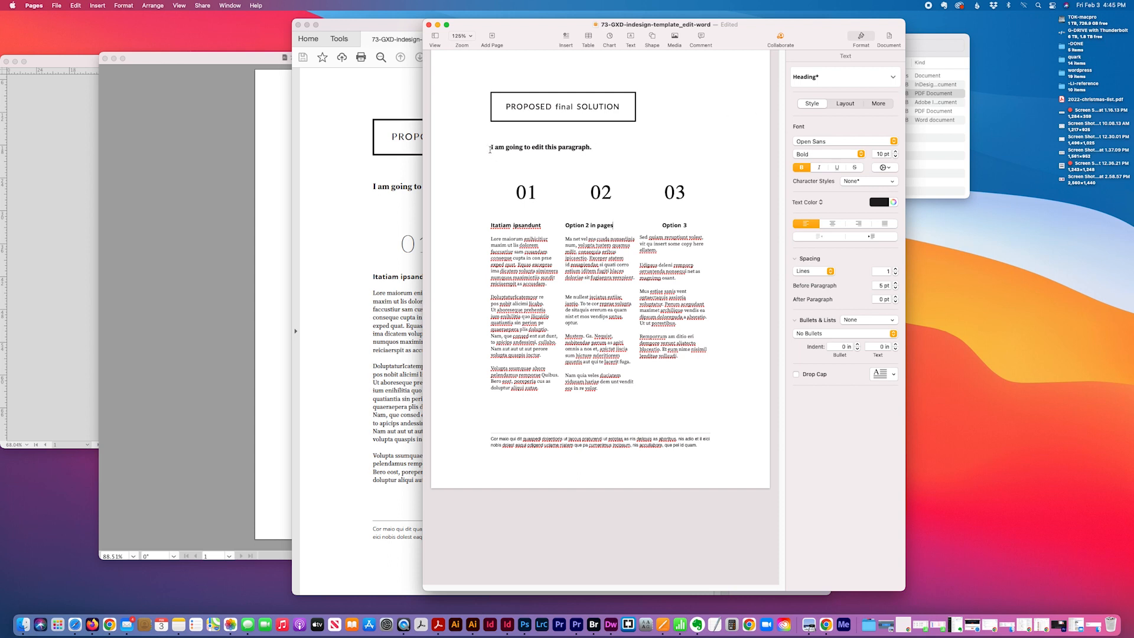
# - Check the text formatting of the paragraph above the numbers and of the boxed title
pyautogui.moveTo(489, 149); pyautogui.dragTo(647, 179)
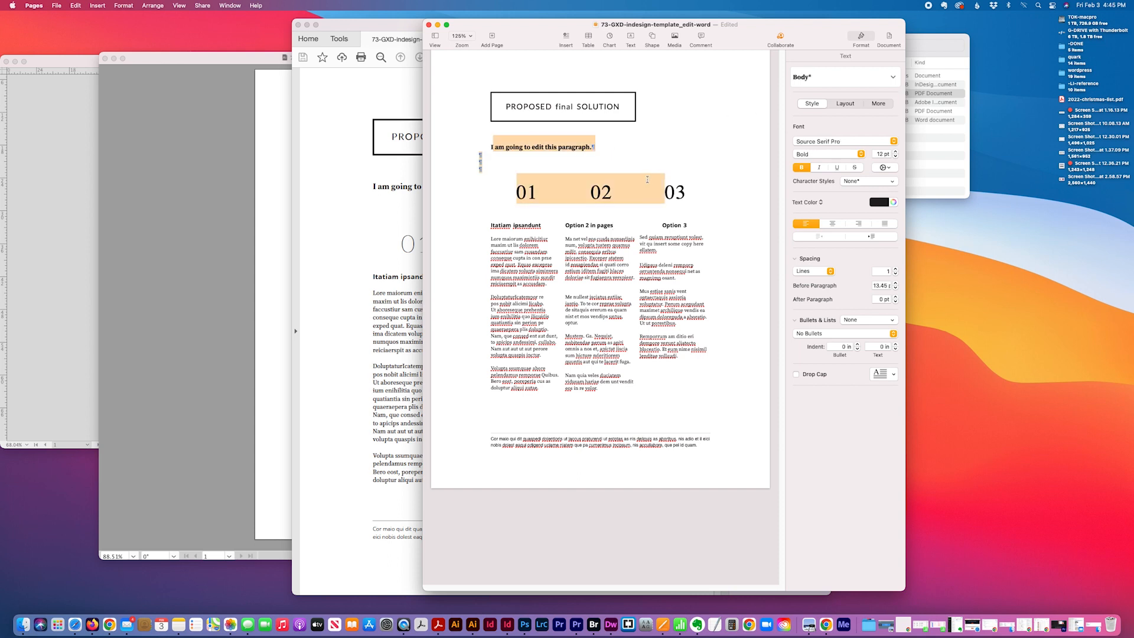
pyautogui.click(629, 161)
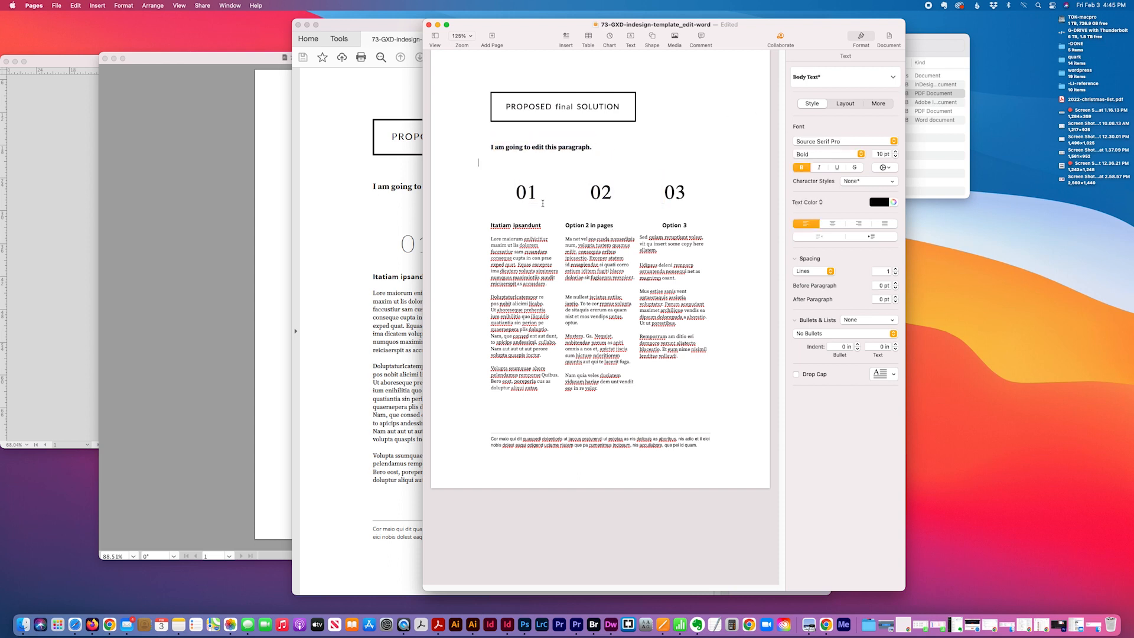
pyautogui.click(575, 107)
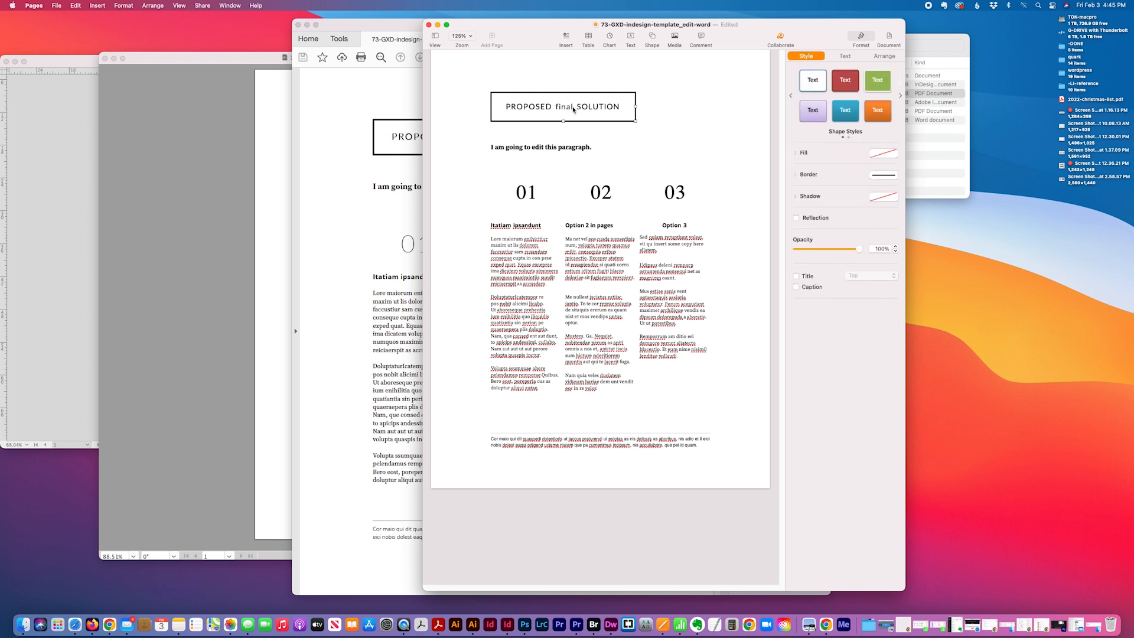
pyautogui.click(636, 109)
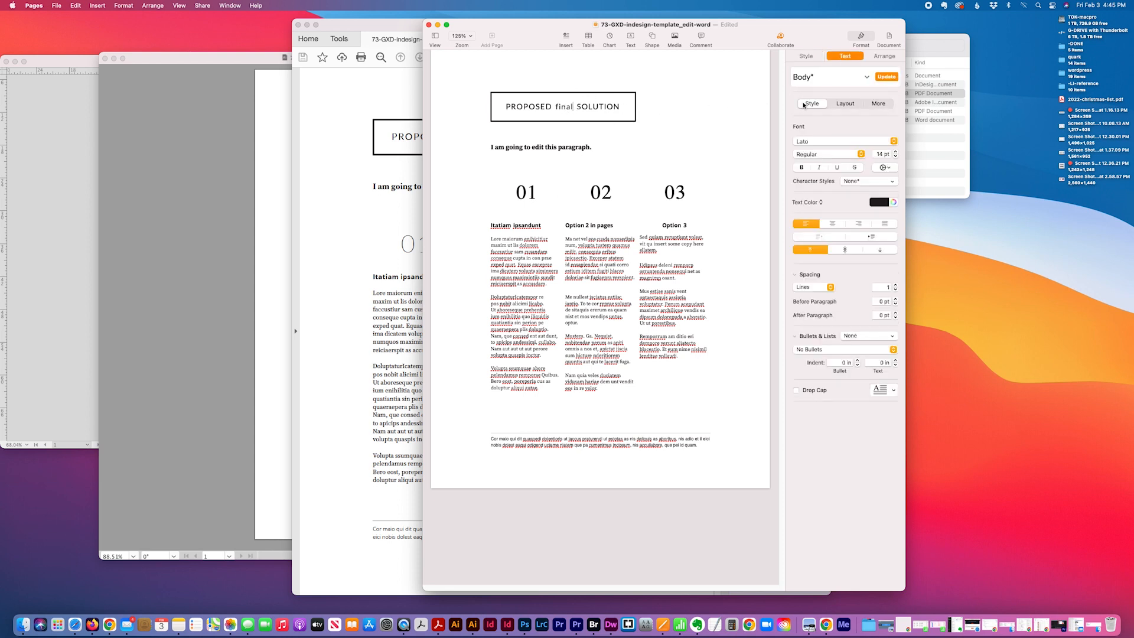
# - Replace "final" with "FINAL" in the boxed title and re-create the line break before the title text
pyautogui.click(557, 106)
pyautogui.doubleClick(564, 107)
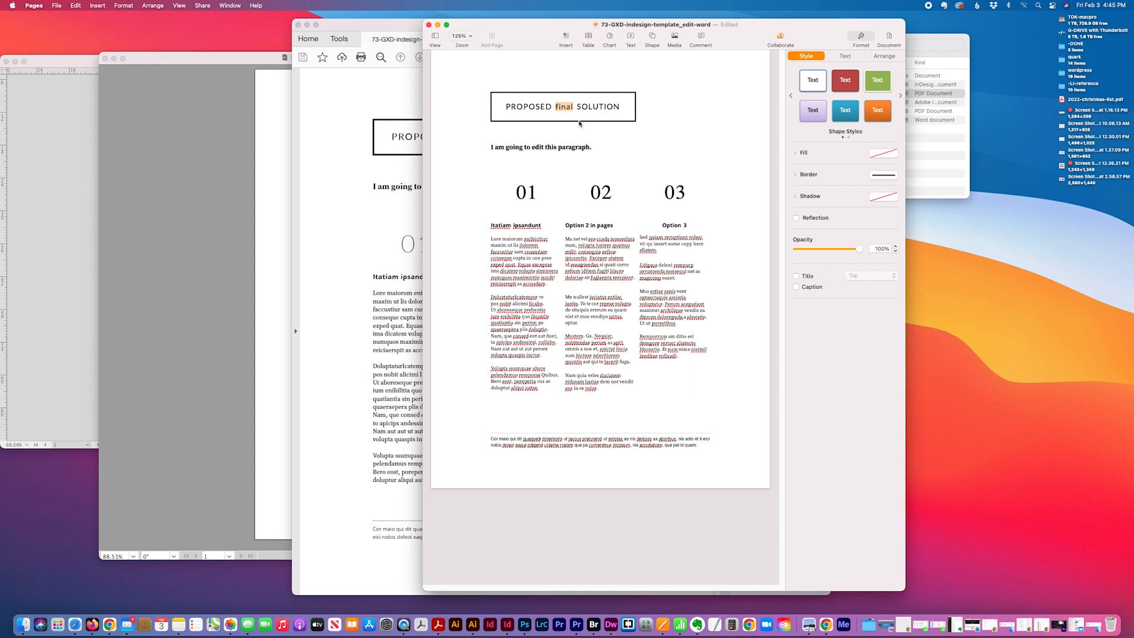
pyautogui.write('FINAL')
pyautogui.click(502, 104)
pyautogui.press('BackSpace')
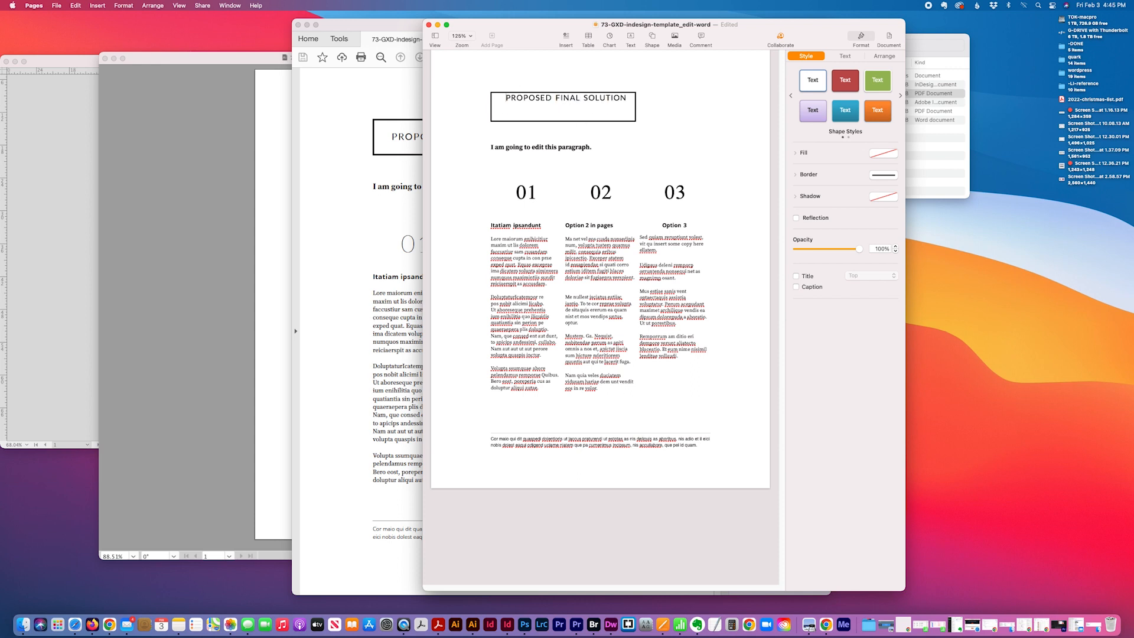
pyautogui.press('Return')
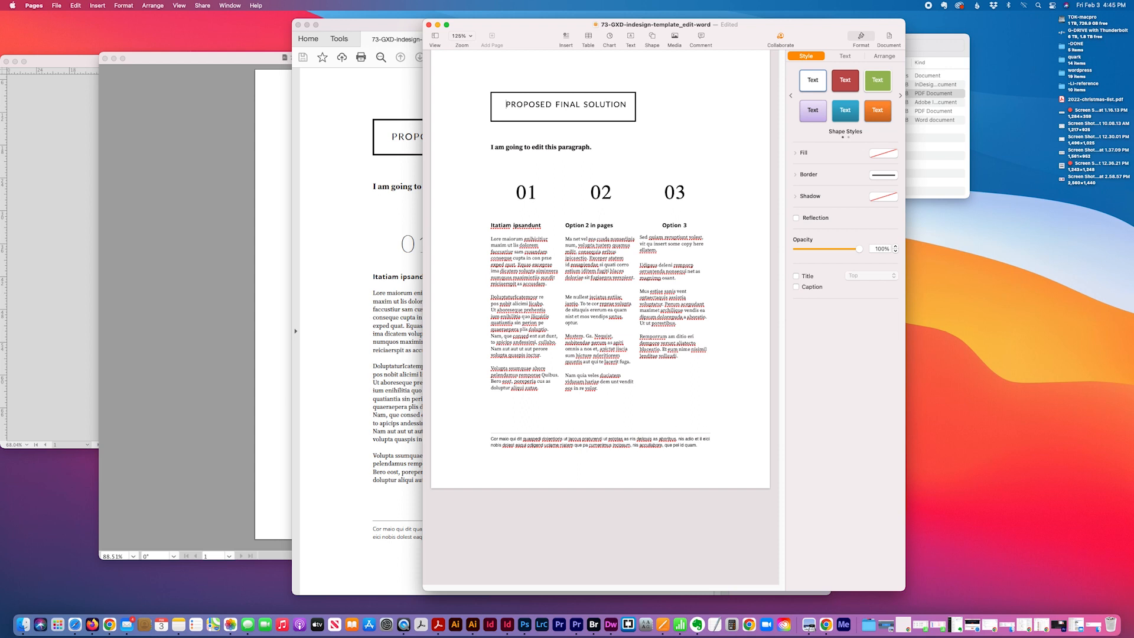
# - Set the first-line indent of the boxed title to 0.2 in
pyautogui.click(844, 55)
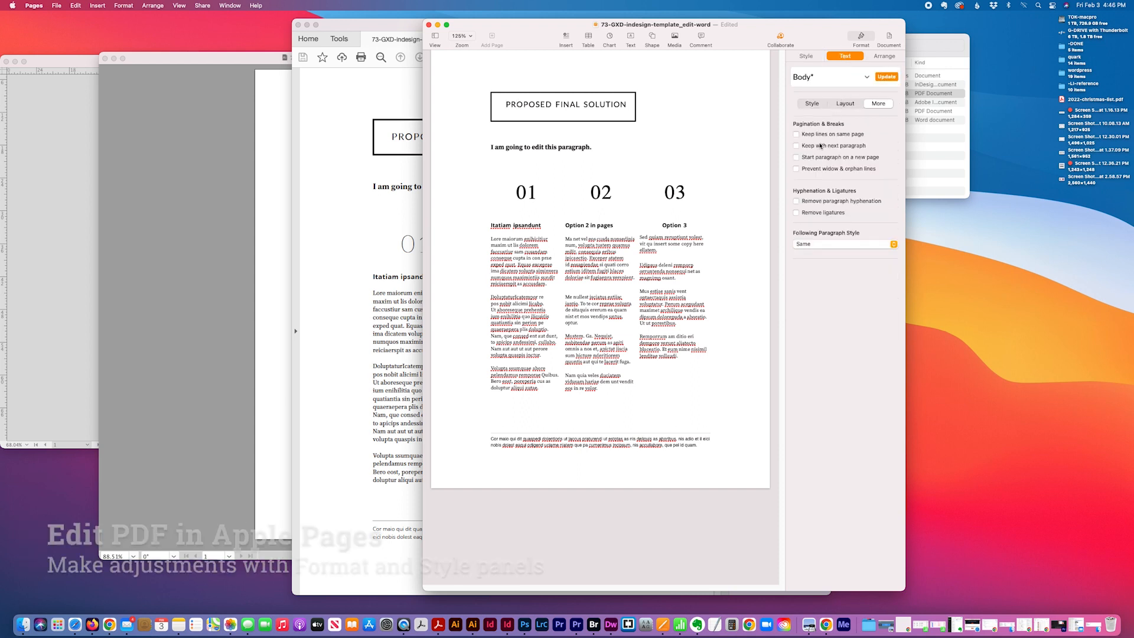
pyautogui.click(848, 104)
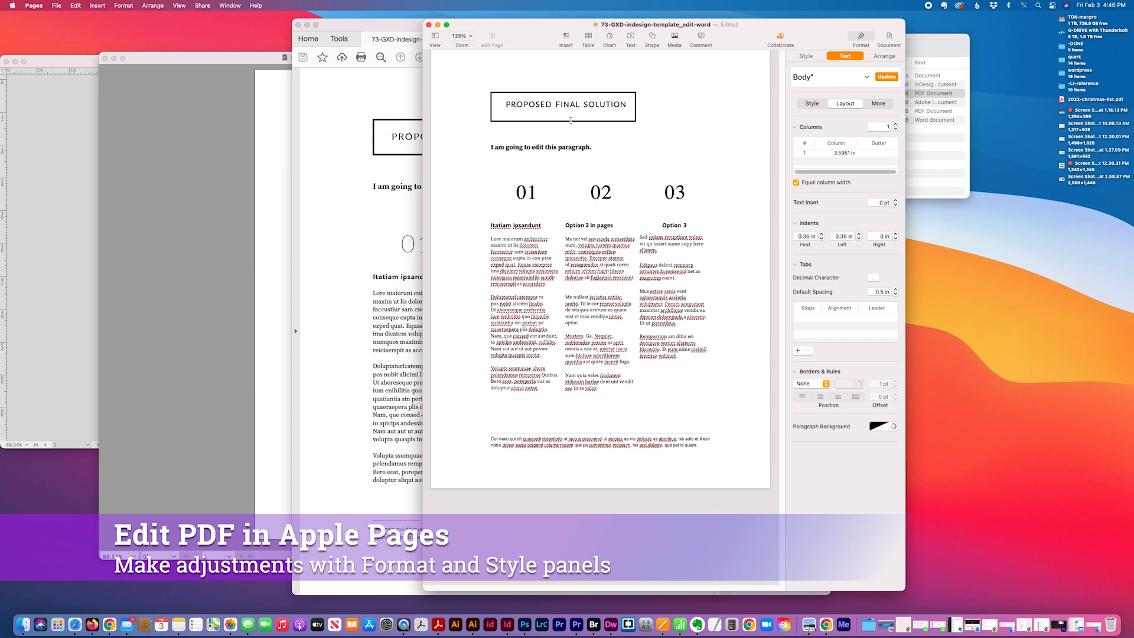
pyautogui.moveTo(506, 104); pyautogui.dragTo(630, 104)
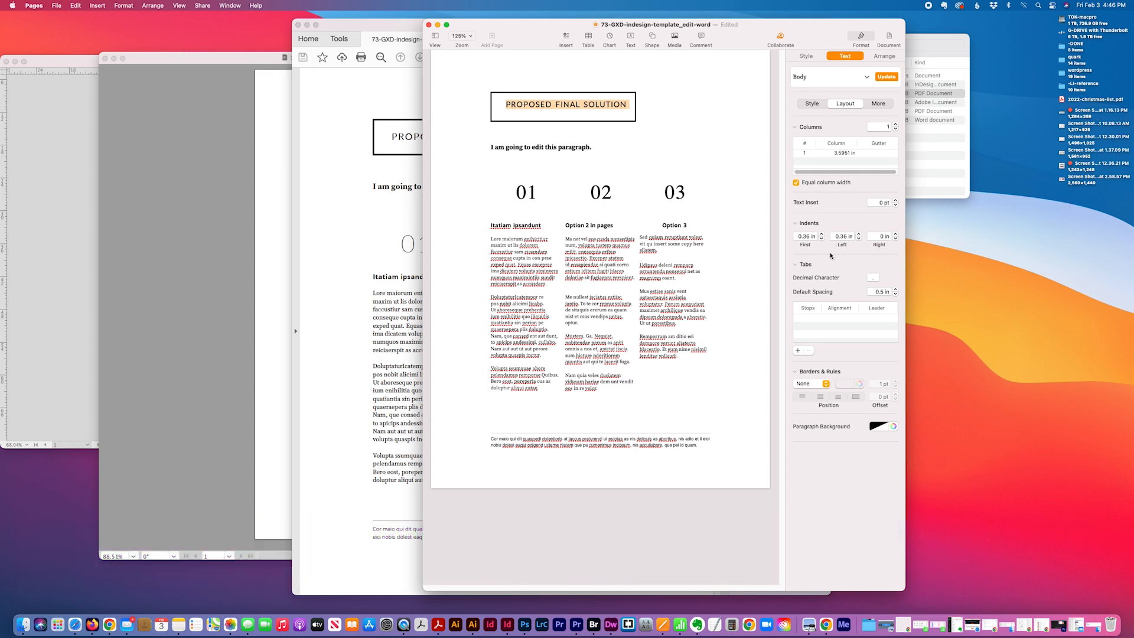
pyautogui.click(821, 239)
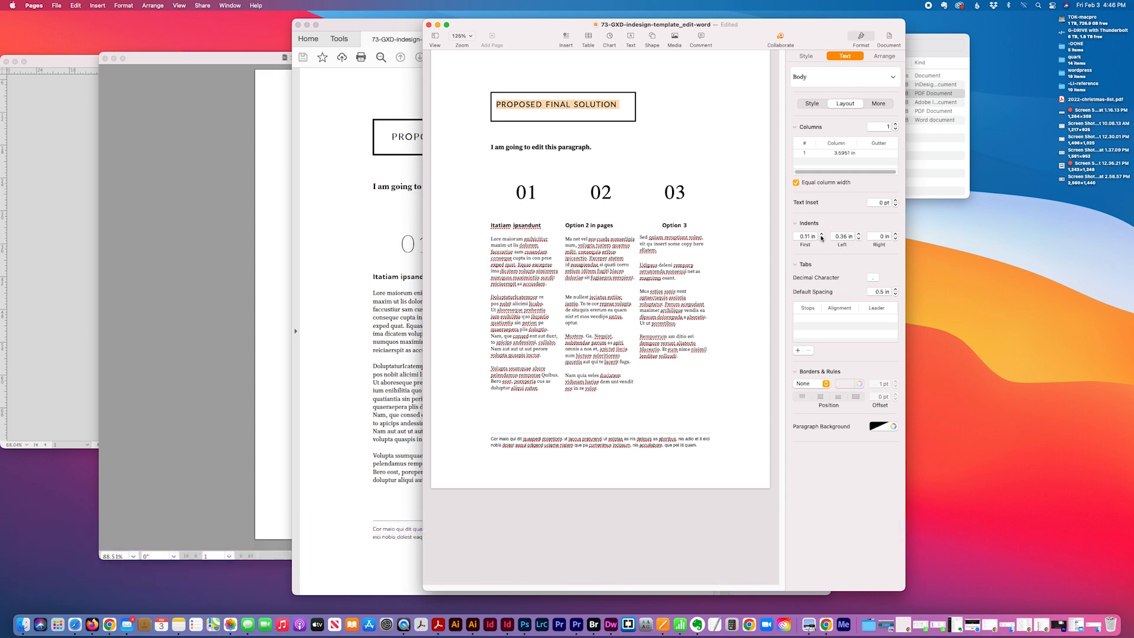
pyautogui.click(820, 233)
pyautogui.click(821, 239)
pyautogui.click(808, 236)
pyautogui.moveTo(805, 236); pyautogui.dragTo(825, 236)
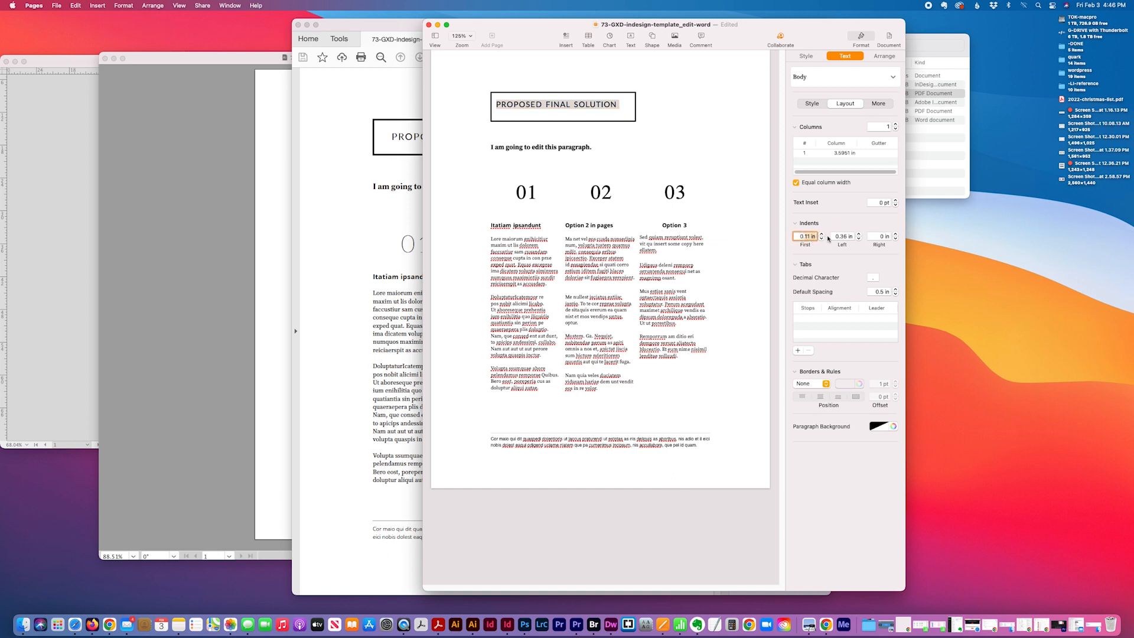
pyautogui.write('2')
pyautogui.press('Return')
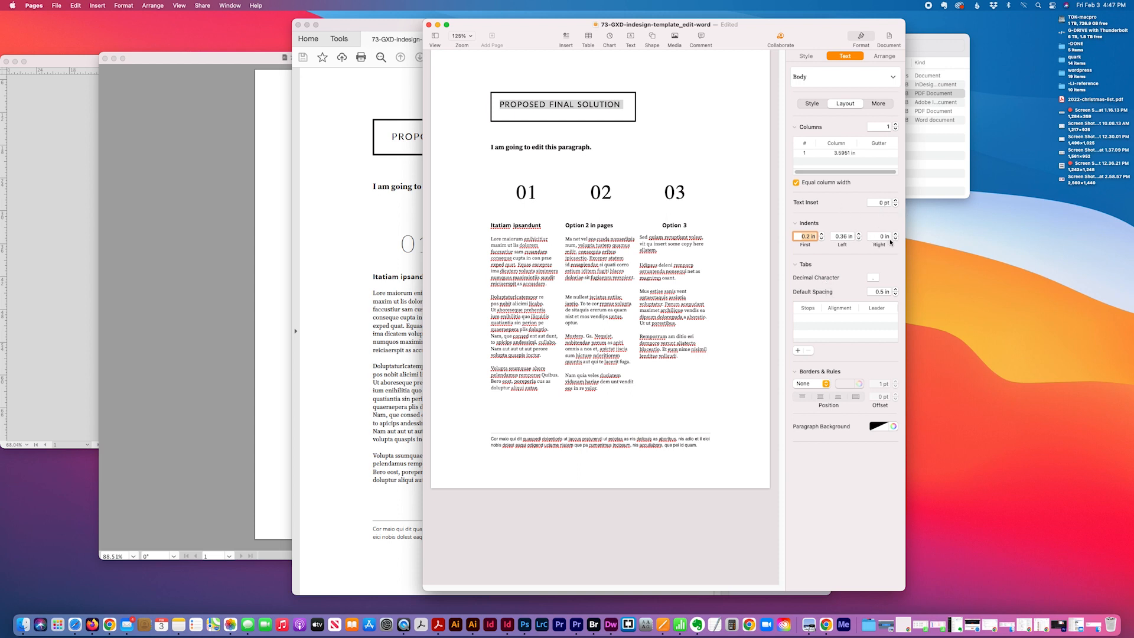
# - Set the left indent of the boxed title to 0.6 in
pyautogui.click(844, 236)
pyautogui.press('BackSpace')
pyautogui.press('Tab')
pyautogui.click(844, 238)
pyautogui.click(521, 105)
pyautogui.click(500, 102)
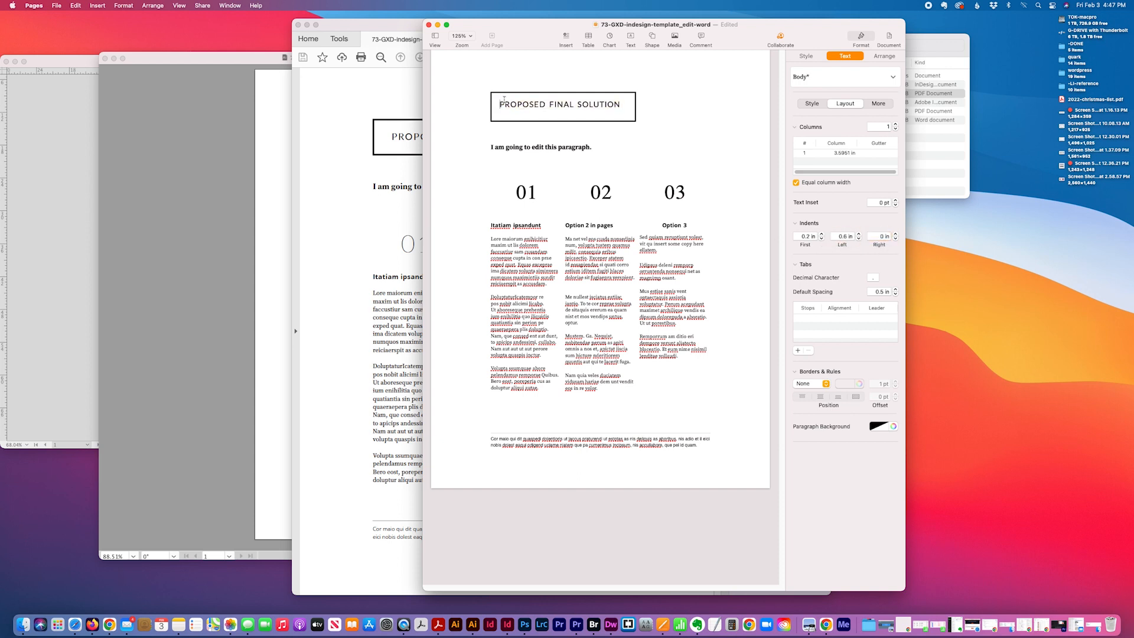
# - Set the spacing before the boxed title's paragraph to 5 pt and clear the text selection
pyautogui.click(500, 104)
pyautogui.moveTo(500, 103); pyautogui.dragTo(652, 104)
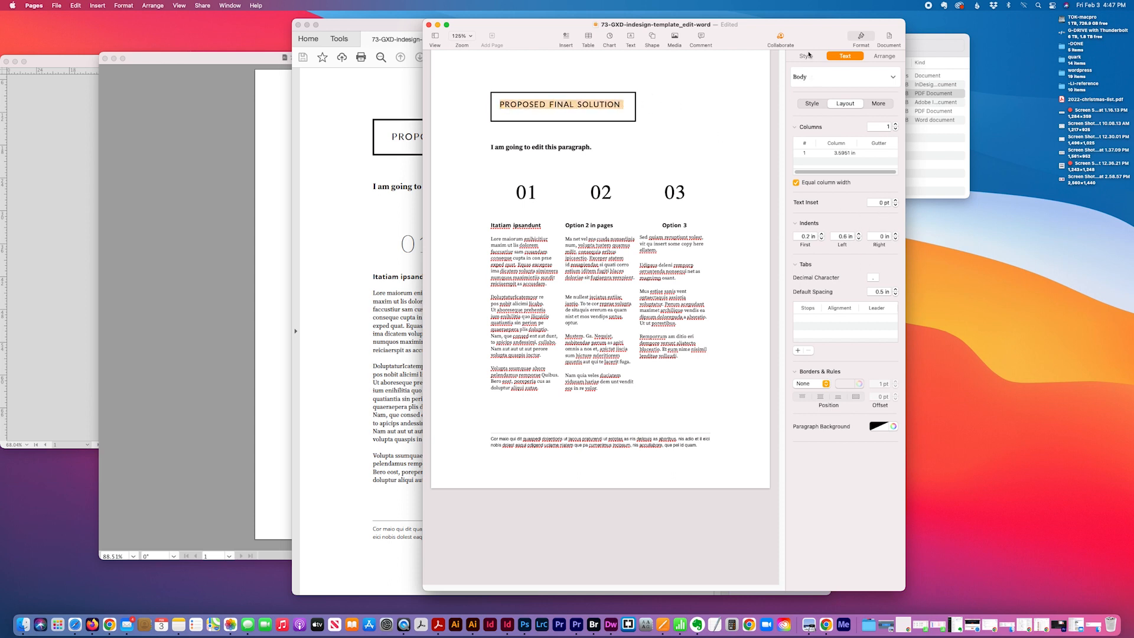
pyautogui.click(813, 104)
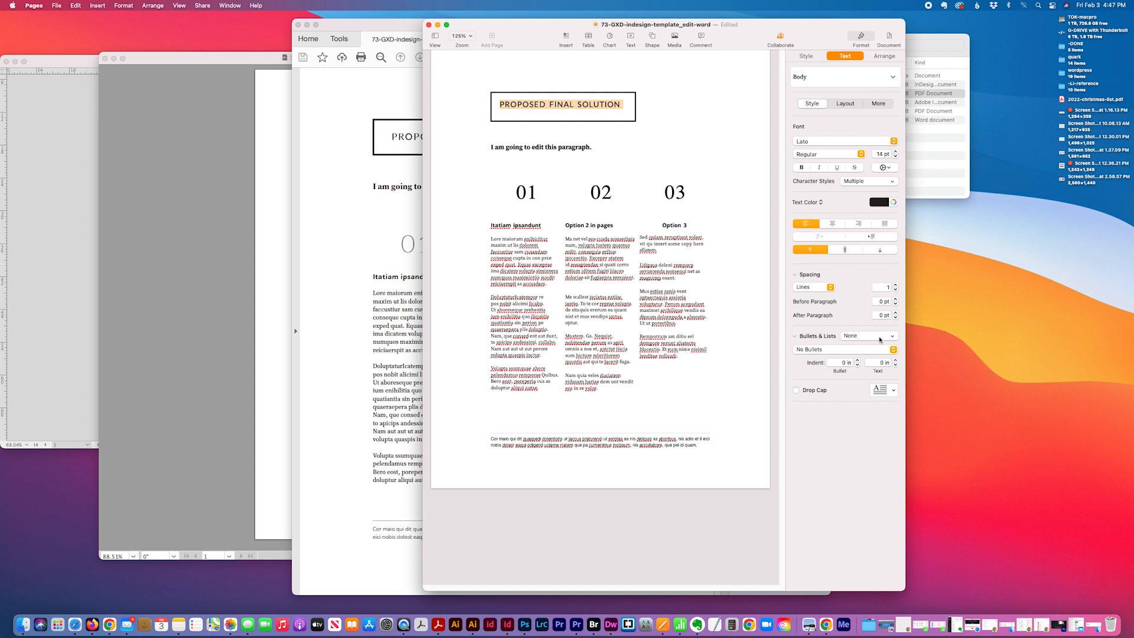
pyautogui.click(895, 299)
pyautogui.click(895, 299)
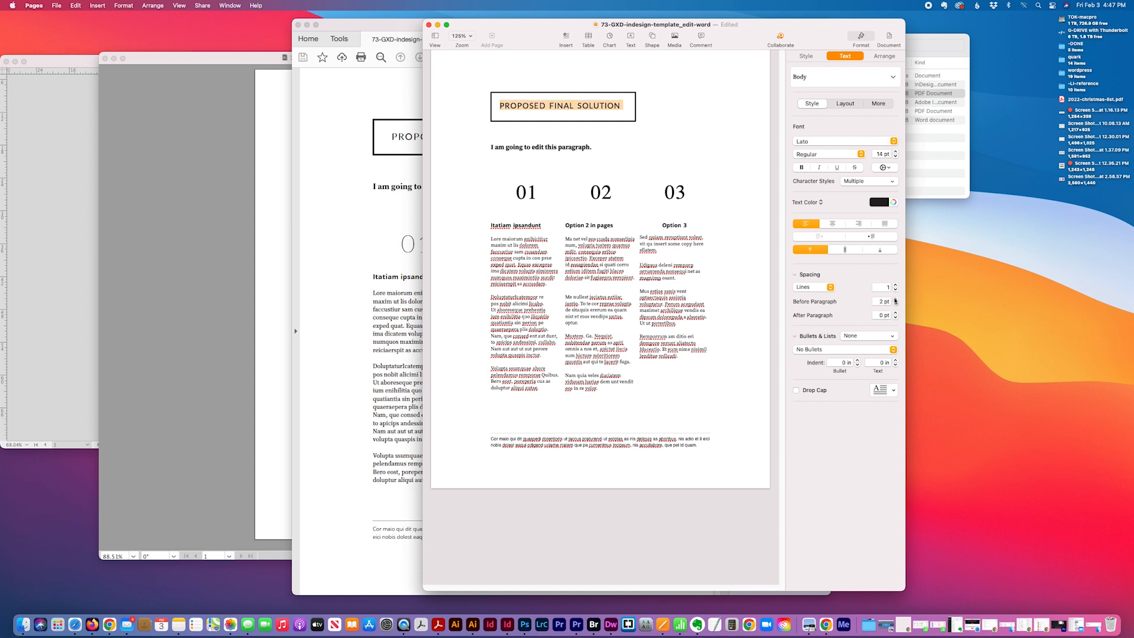
pyautogui.click(895, 300)
pyautogui.click(895, 300)
pyautogui.click(895, 299)
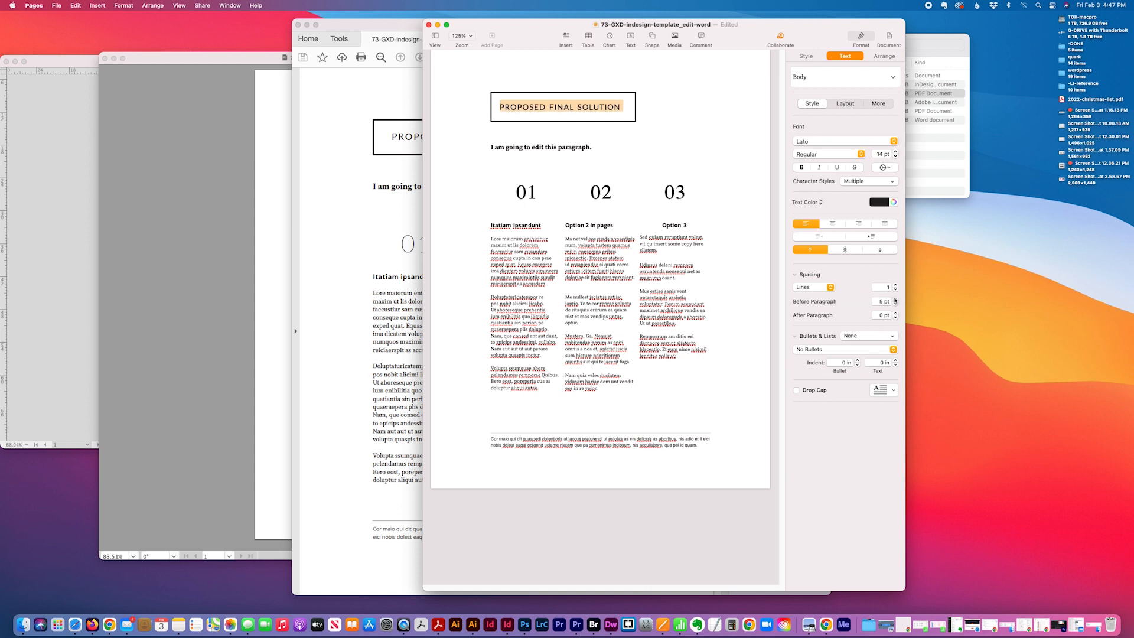
pyautogui.click(636, 291)
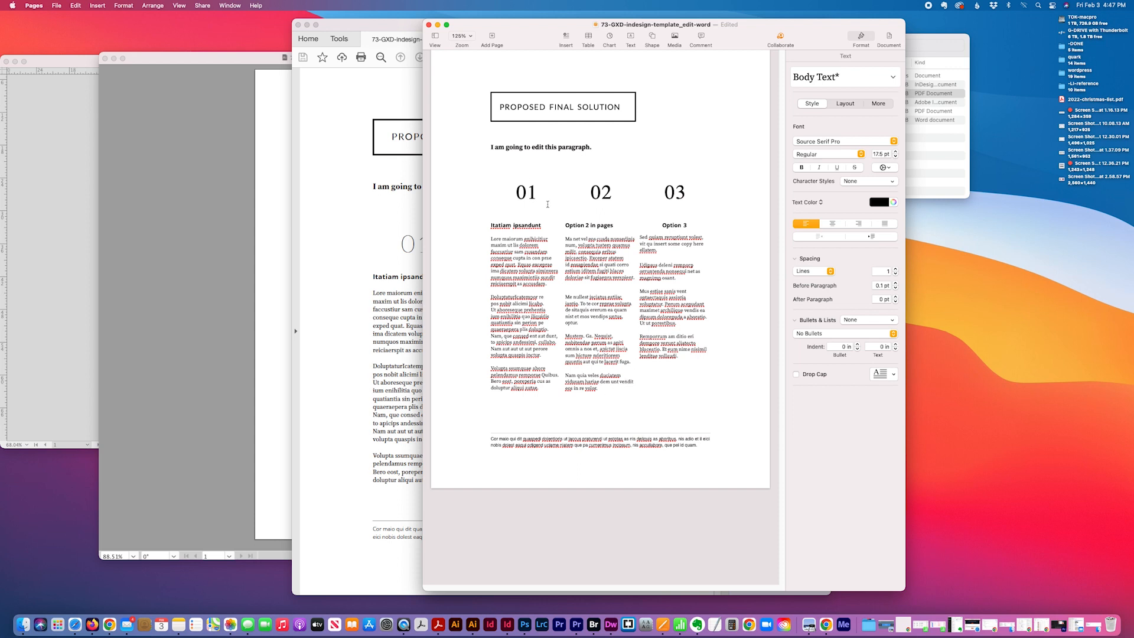
# - Inspect the formatting of the footer text and of the first column's body text
pyautogui.moveTo(700, 446); pyautogui.dragTo(534, 424)
pyautogui.click(533, 438)
pyautogui.click(532, 284)
pyautogui.click(489, 239)
pyautogui.moveTo(489, 239); pyautogui.dragTo(539, 398)
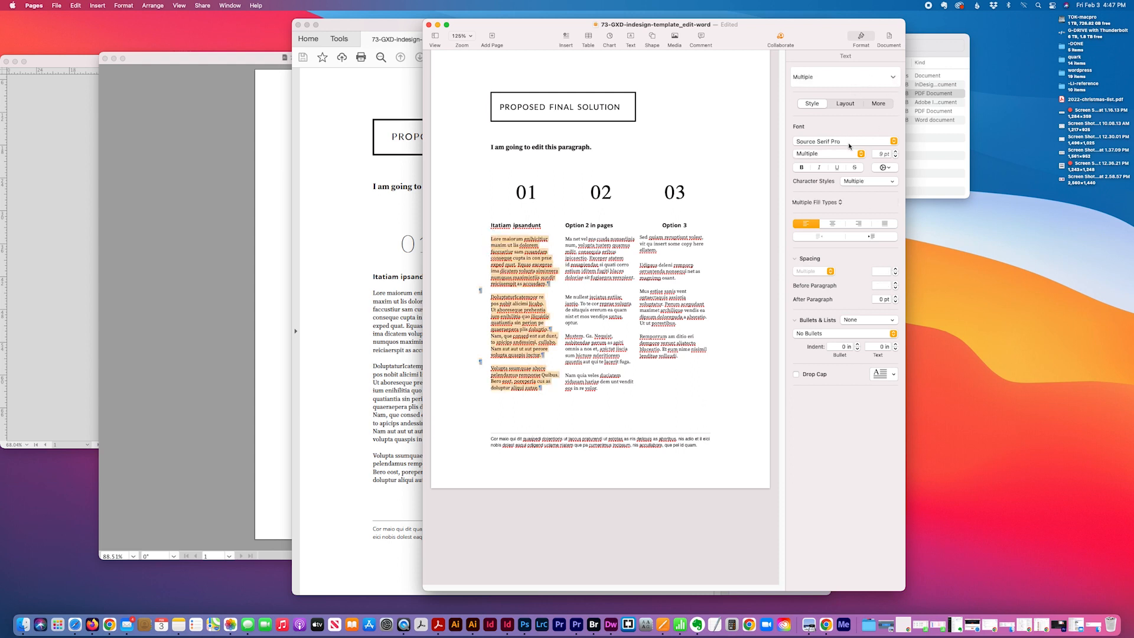
pyautogui.click(560, 287)
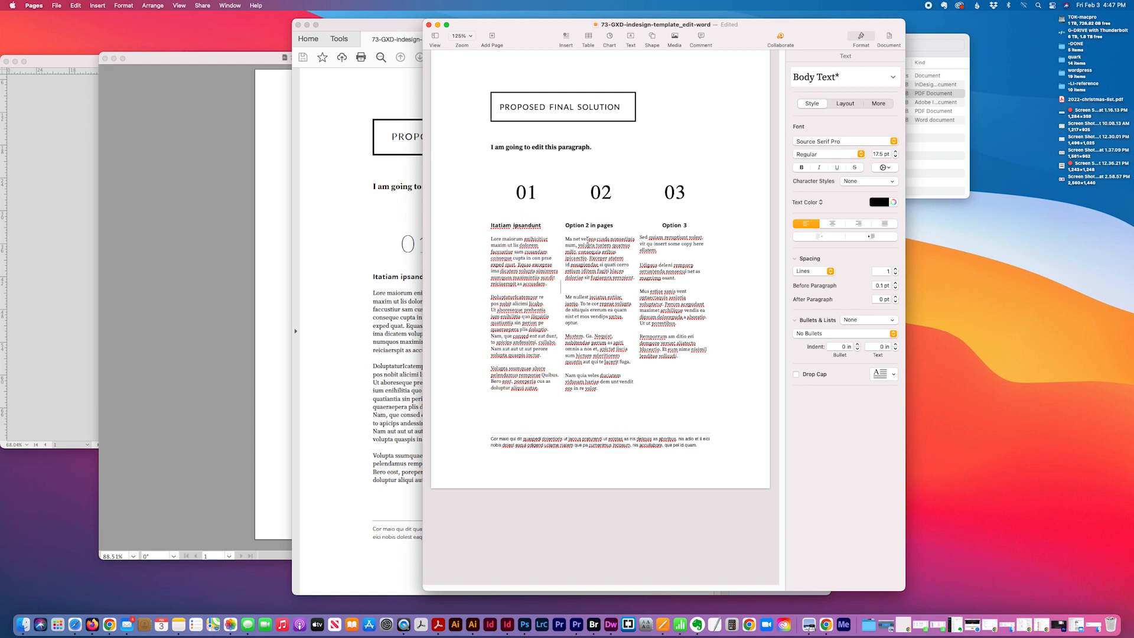
# - Inspect the font and paragraph style choices for the first column's body text
pyautogui.moveTo(490, 238); pyautogui.dragTo(541, 392)
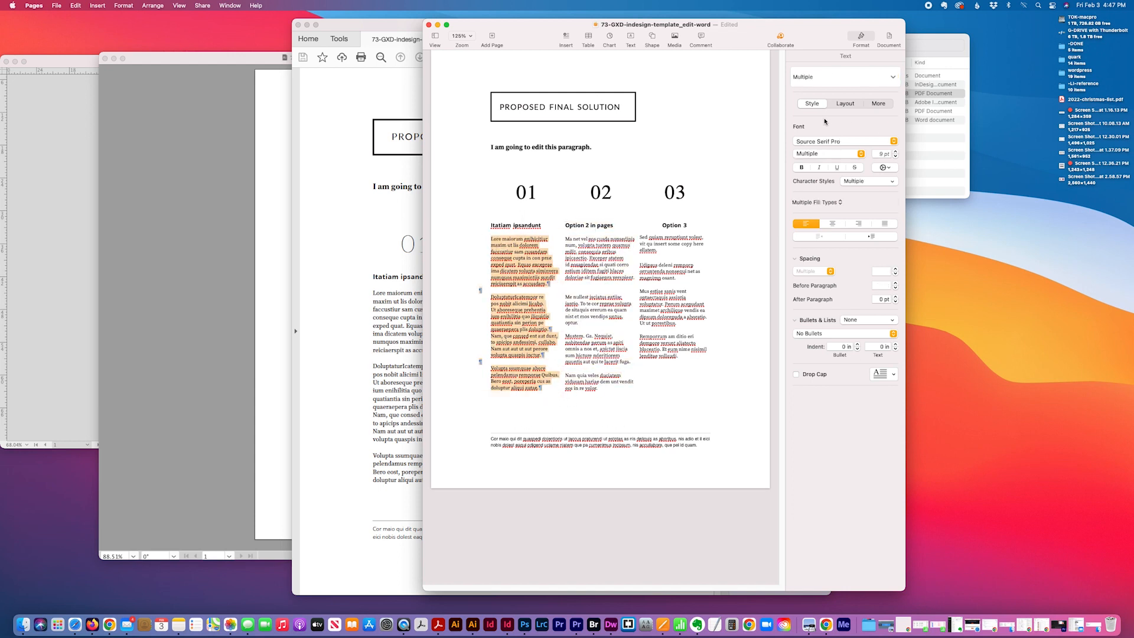
pyautogui.click(894, 143)
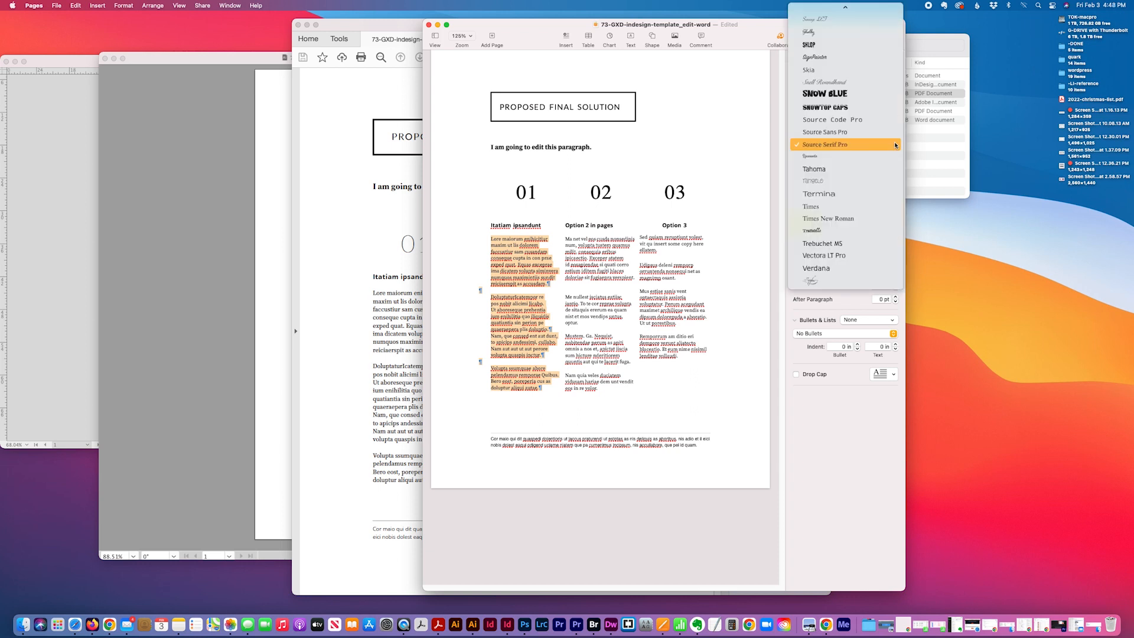
pyautogui.click(721, 210)
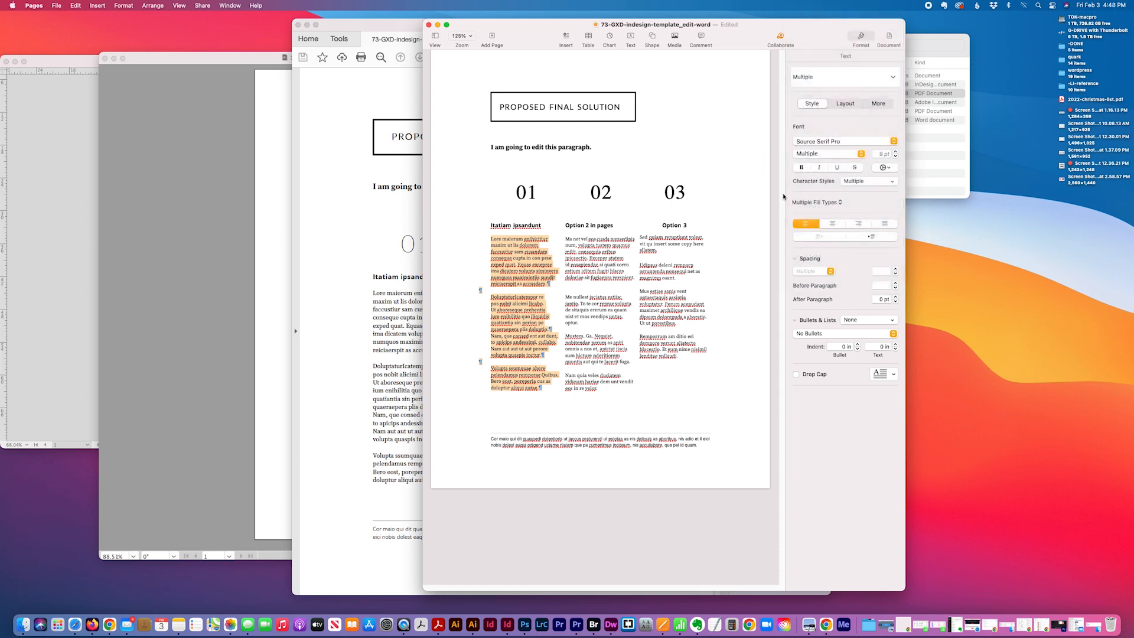
pyautogui.click(805, 77)
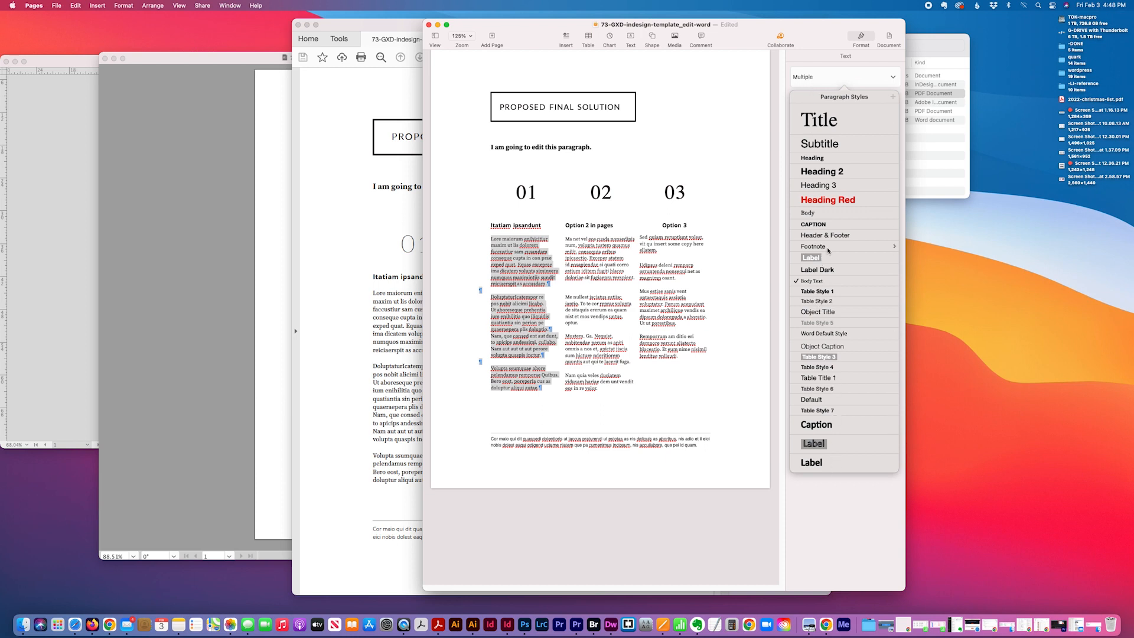
pyautogui.press('Escape')
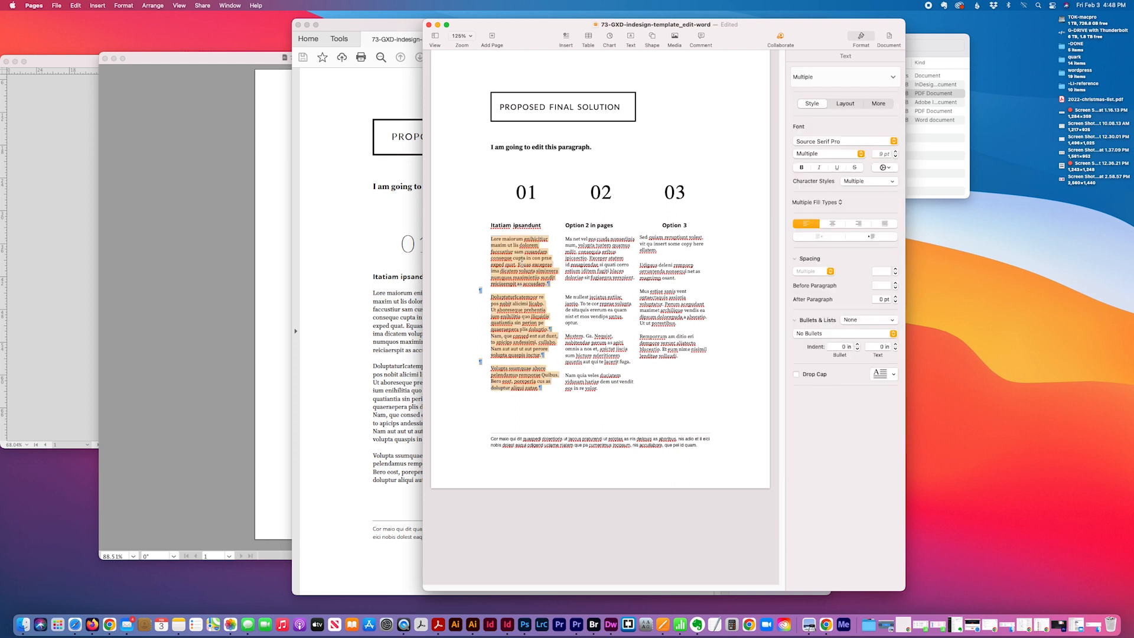
# - Change the font of the first column's body text to Tahoma
pyautogui.click(492, 240)
pyautogui.moveTo(490, 239); pyautogui.dragTo(548, 393)
pyautogui.click(861, 142)
pyautogui.click(849, 169)
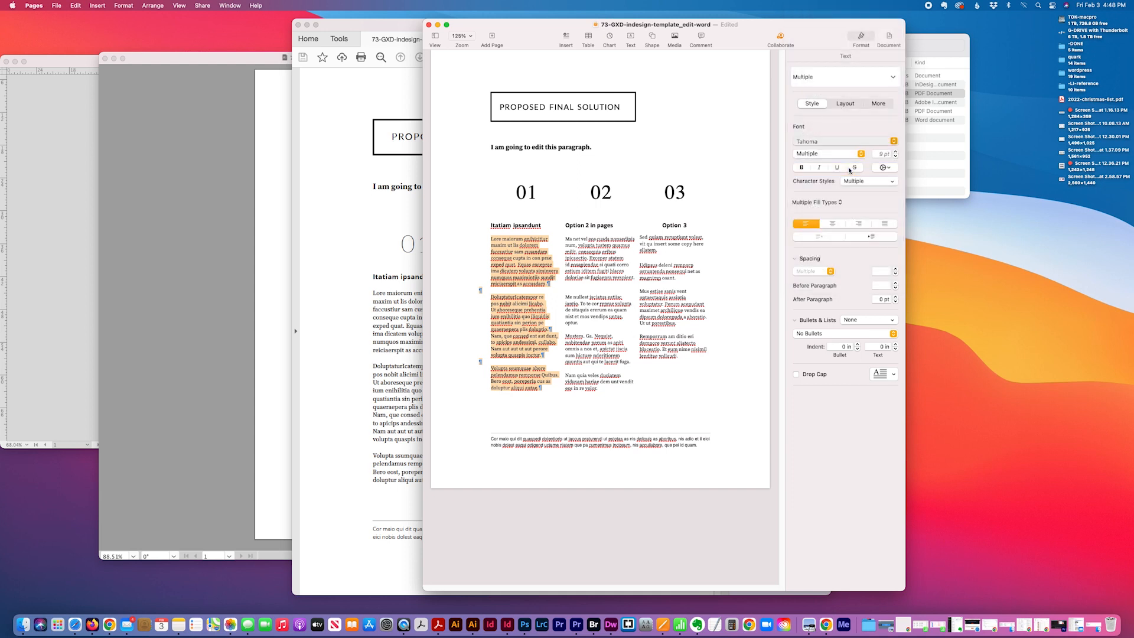
# - Apply the Body Text paragraph style to the first column's text and check its layout settings
pyautogui.click(883, 77)
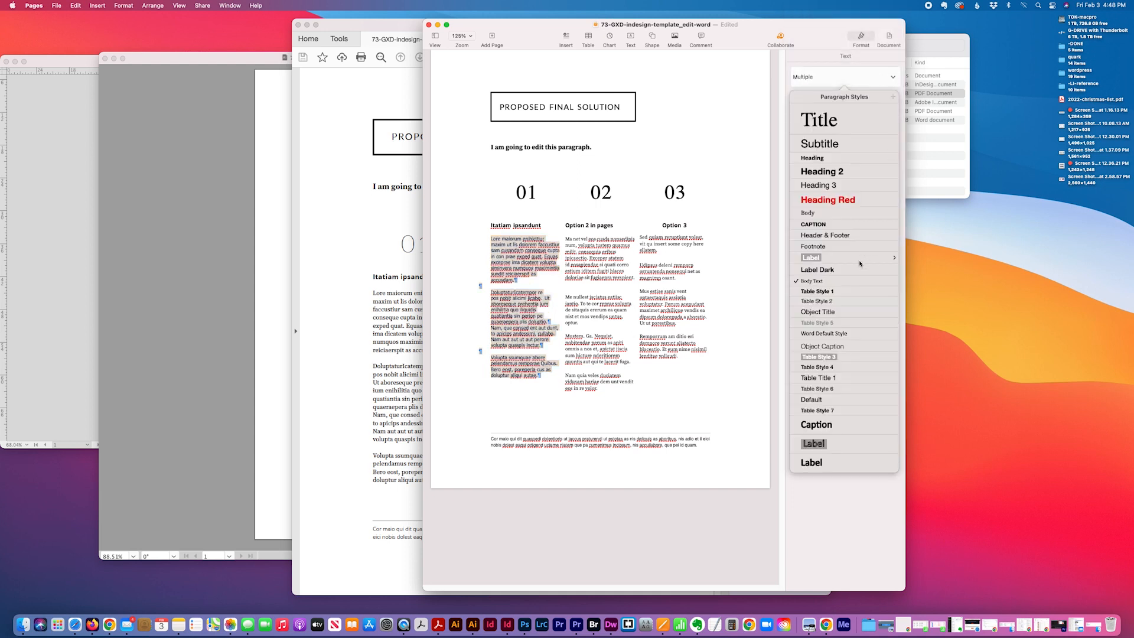
pyautogui.click(850, 282)
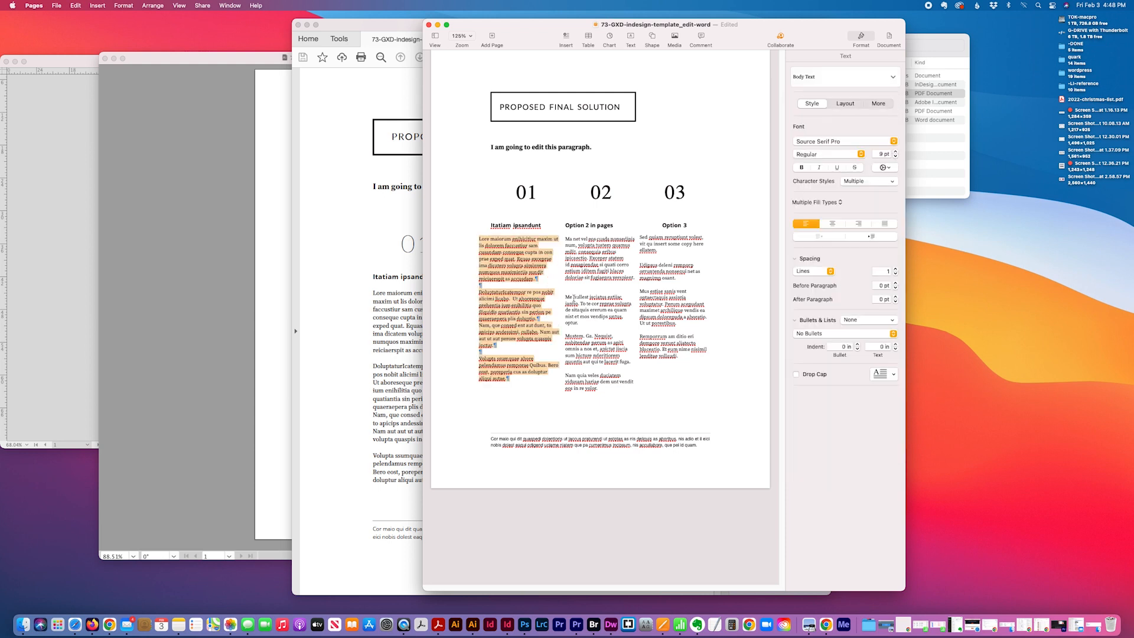
pyautogui.click(850, 105)
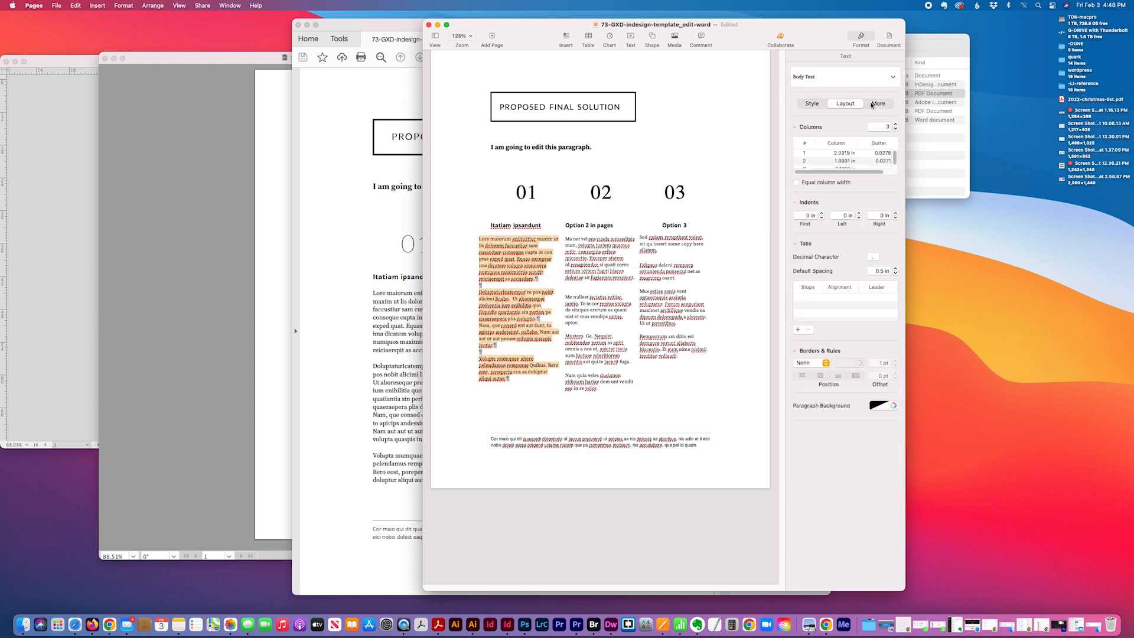
pyautogui.click(876, 104)
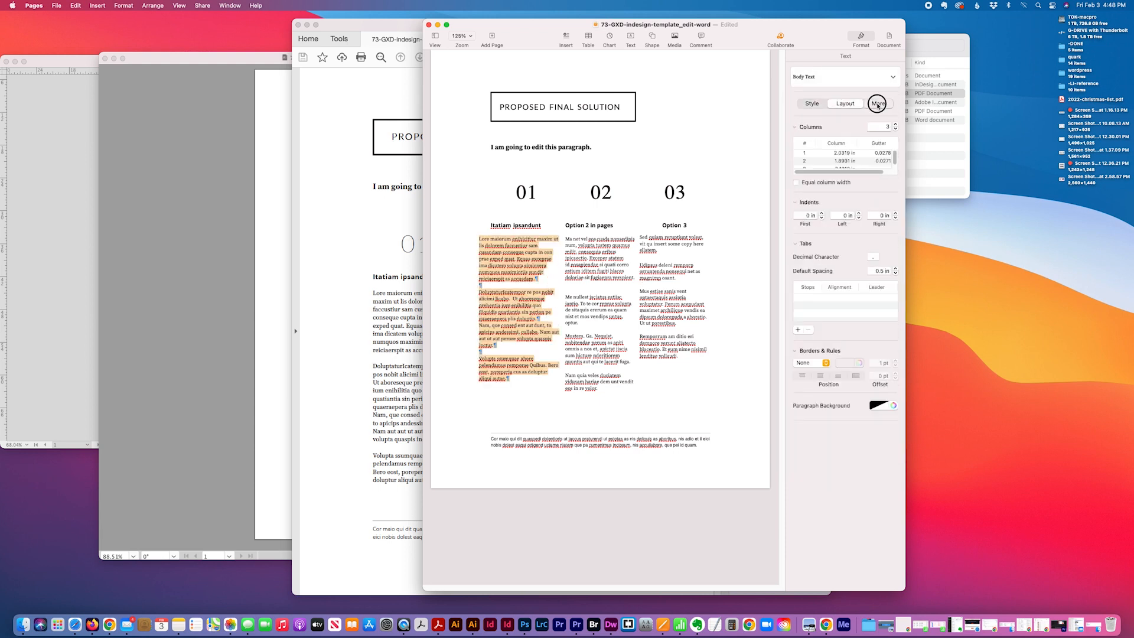
pyautogui.click(807, 104)
# - Try the Body paragraph style on the first column's text and undo it
pyautogui.click(893, 78)
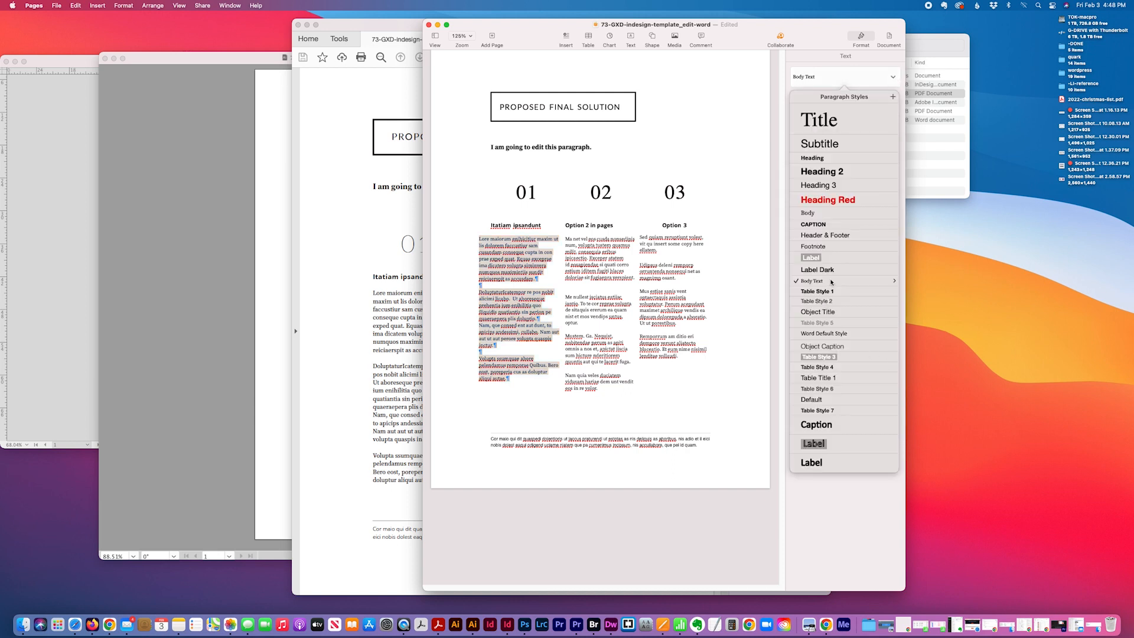
pyautogui.click(808, 214)
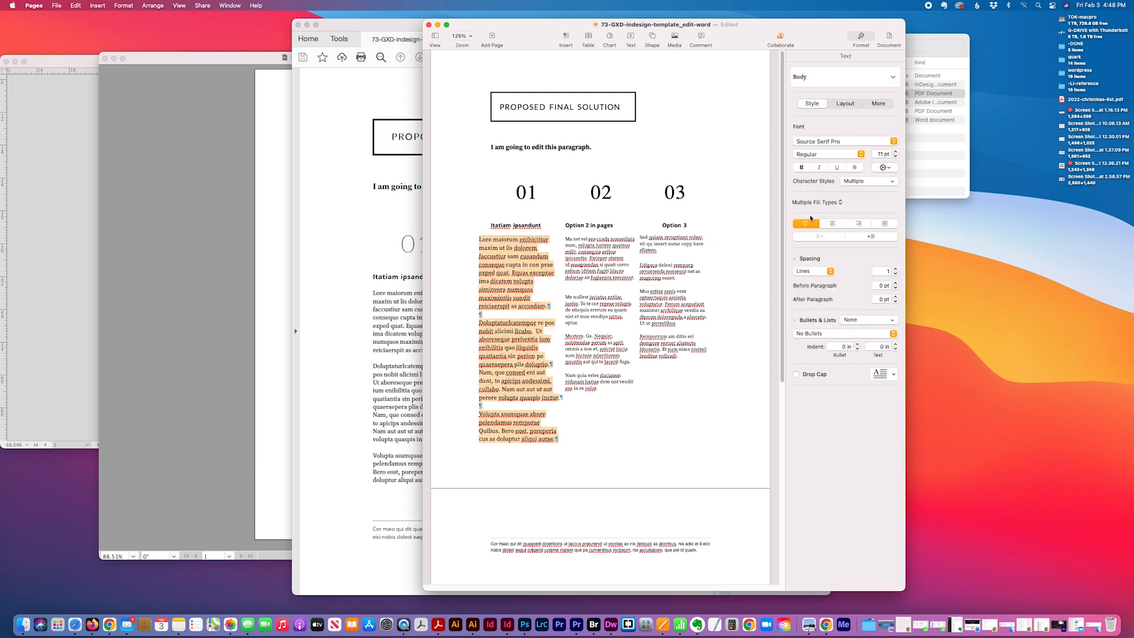
pyautogui.click(544, 335)
pyautogui.press('cmd+z')
# - Check the character styles available for a word in the second column's body text
pyautogui.click(599, 282)
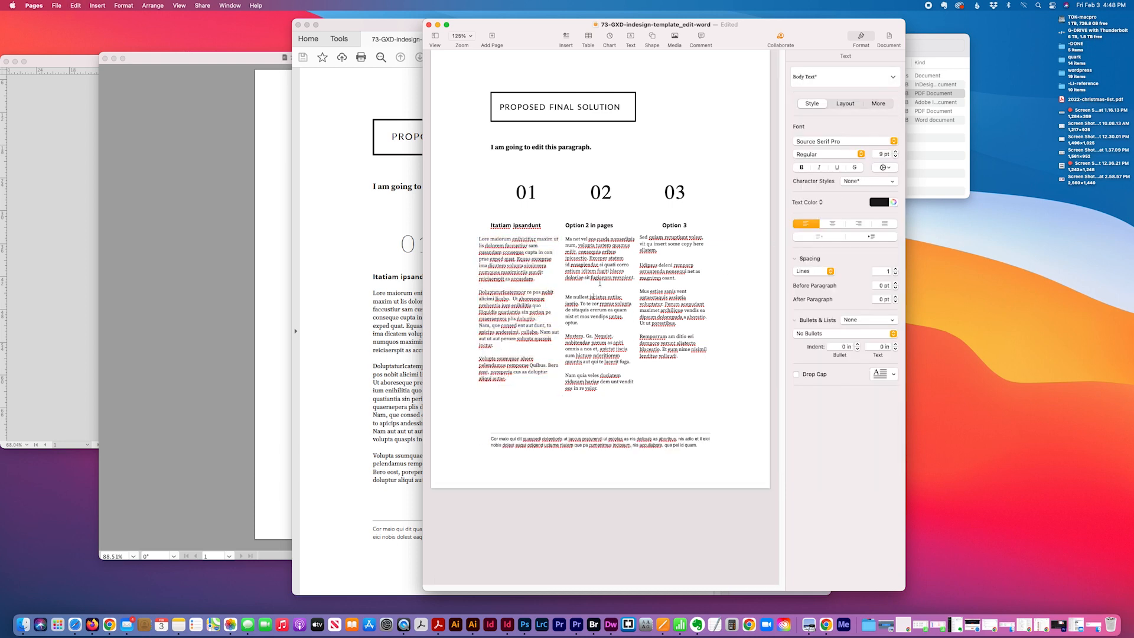
pyautogui.doubleClick(589, 270)
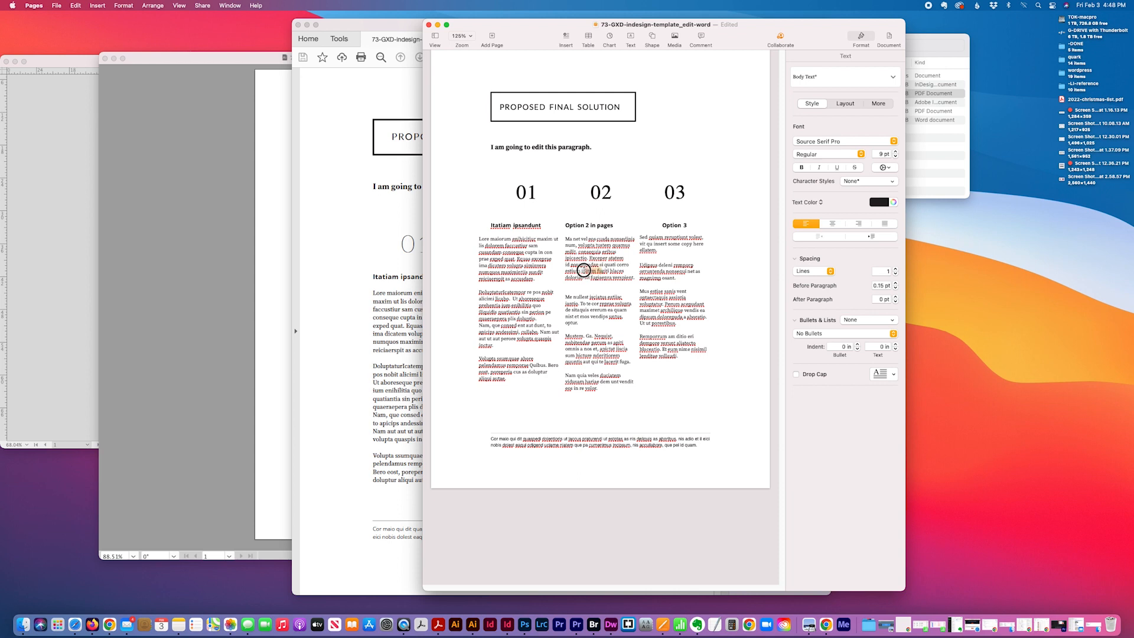
pyautogui.click(893, 182)
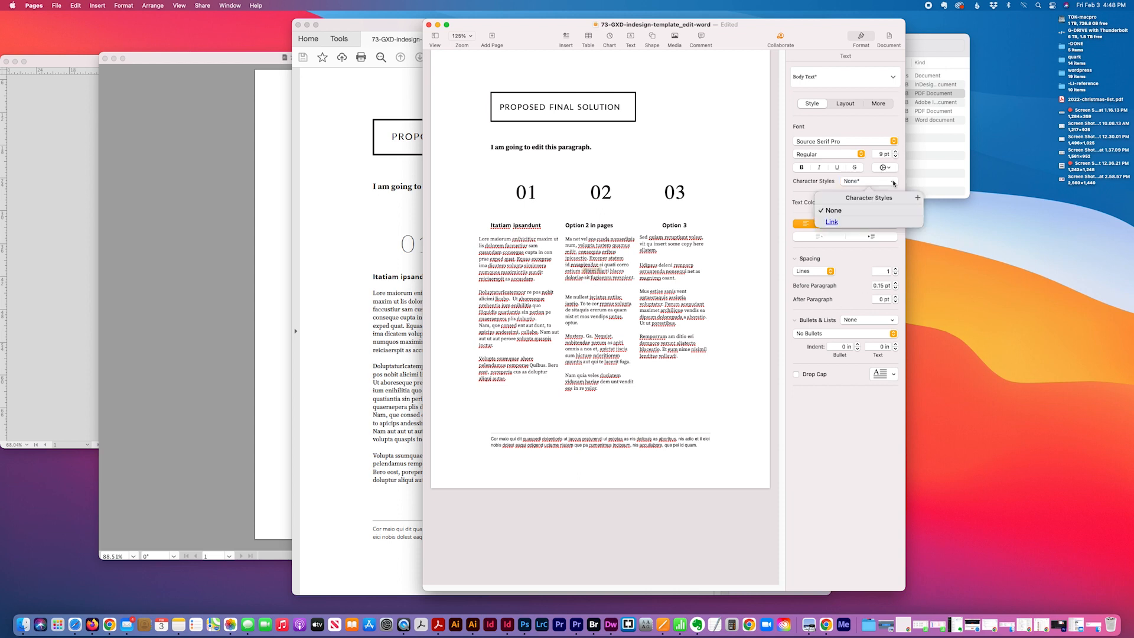
pyautogui.click(695, 157)
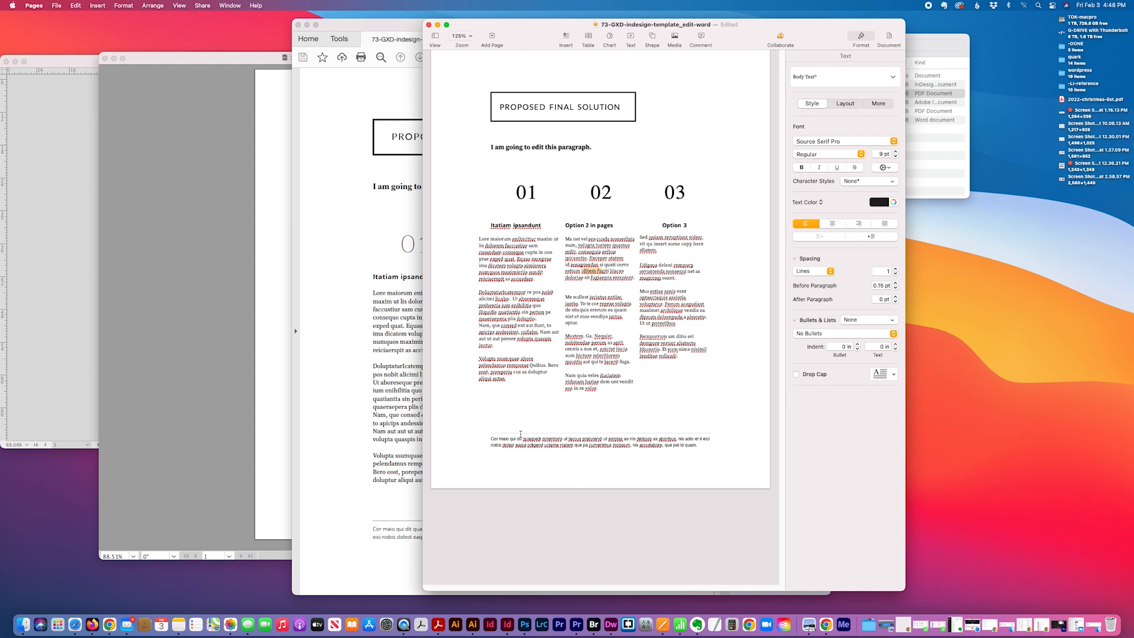
# - Select the headings and text of all three columns, try equal column widths, and undo the change
pyautogui.moveTo(481, 237); pyautogui.dragTo(725, 388)
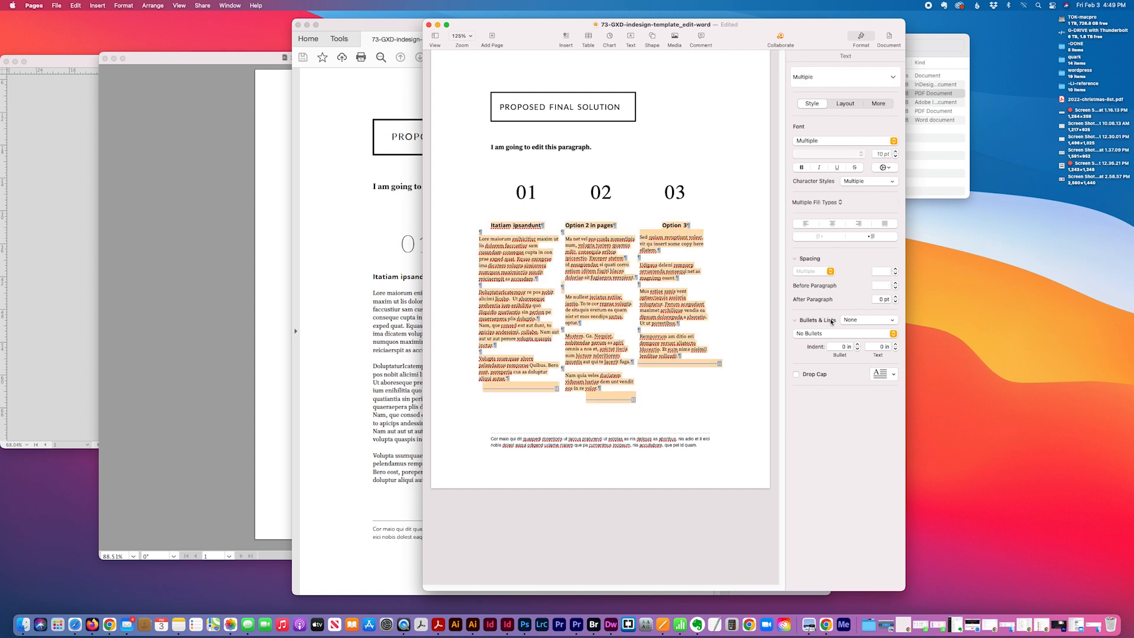
pyautogui.click(843, 104)
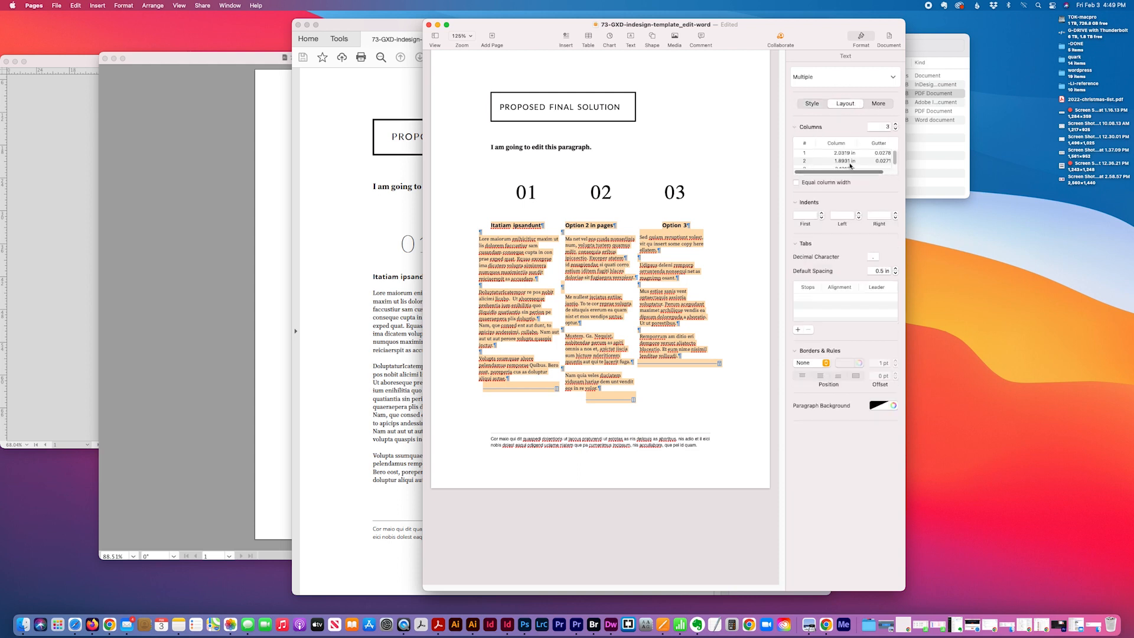
pyautogui.scroll(-1, 850, 166)
pyautogui.click(795, 183)
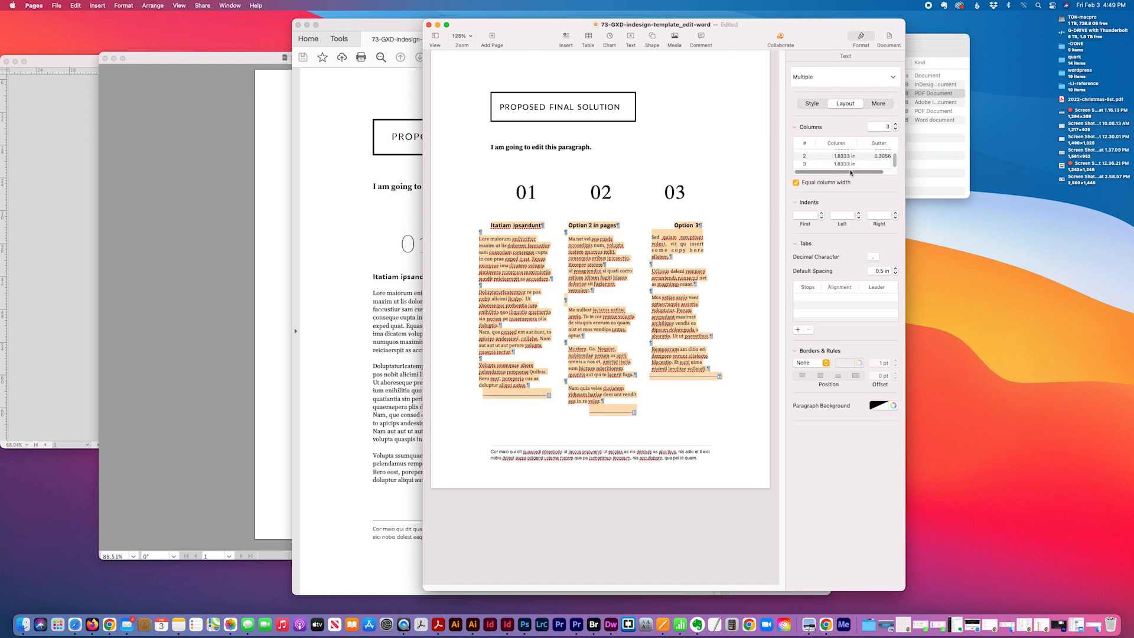
pyautogui.click(796, 183)
pyautogui.press('super+z')
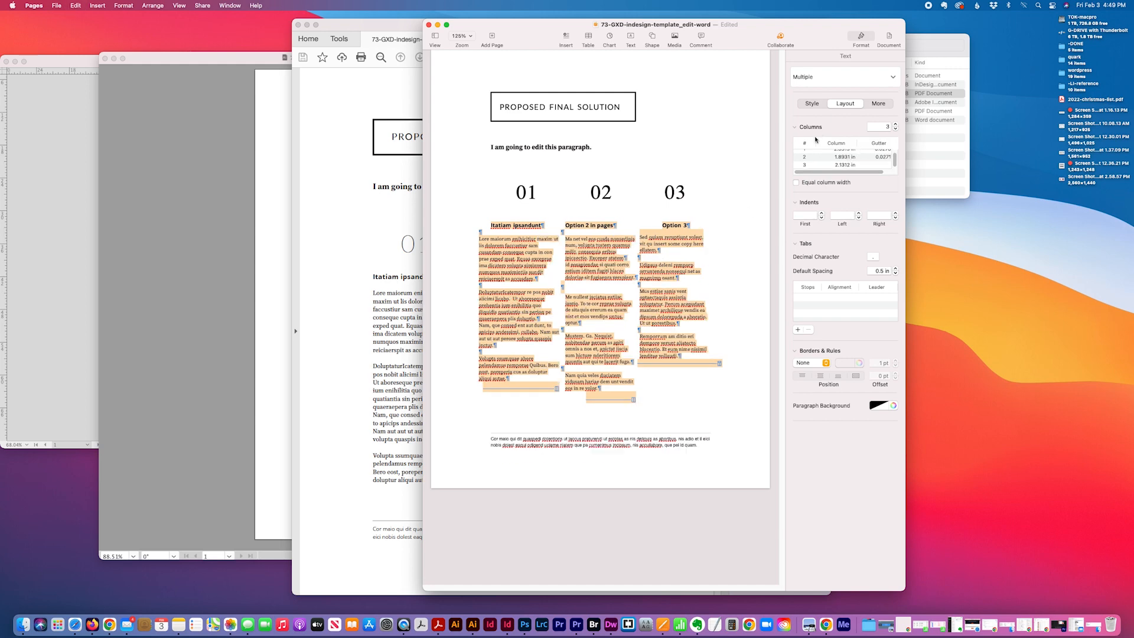
# - Set the gutter after the first column to 0.05 in
pyautogui.scroll(1, 841, 161)
pyautogui.click(841, 155)
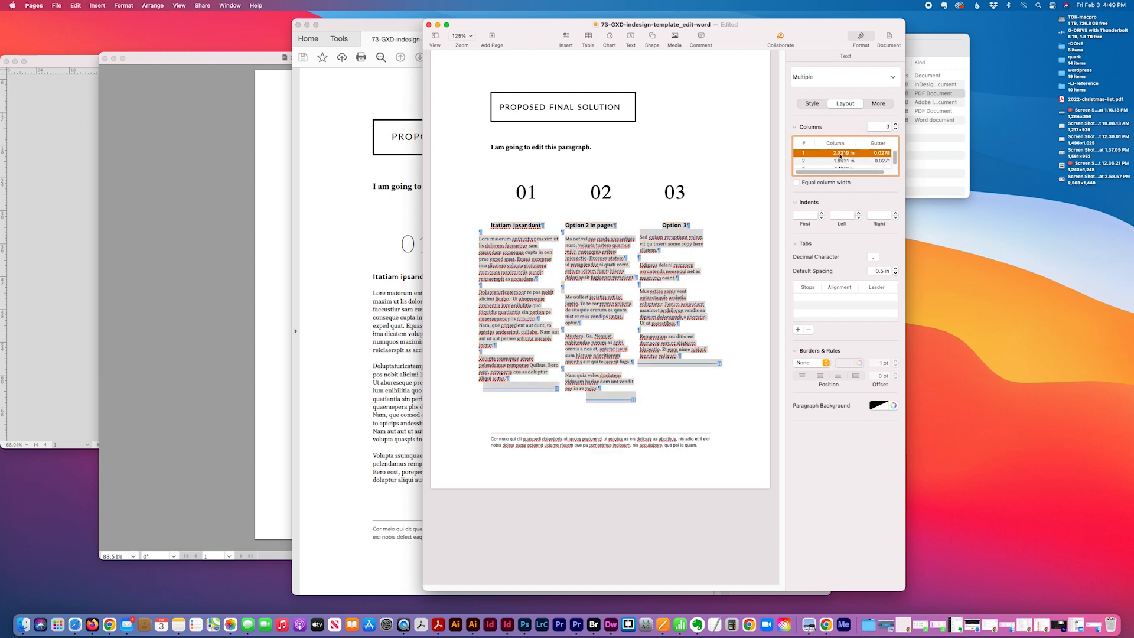
pyautogui.click(851, 153)
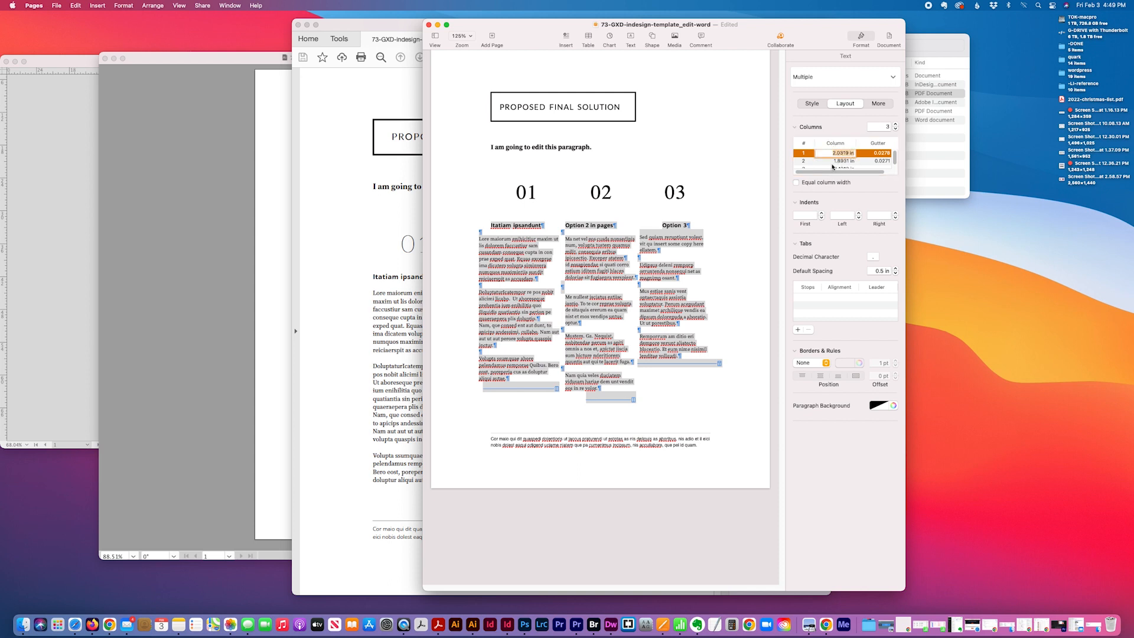
pyautogui.click(880, 154)
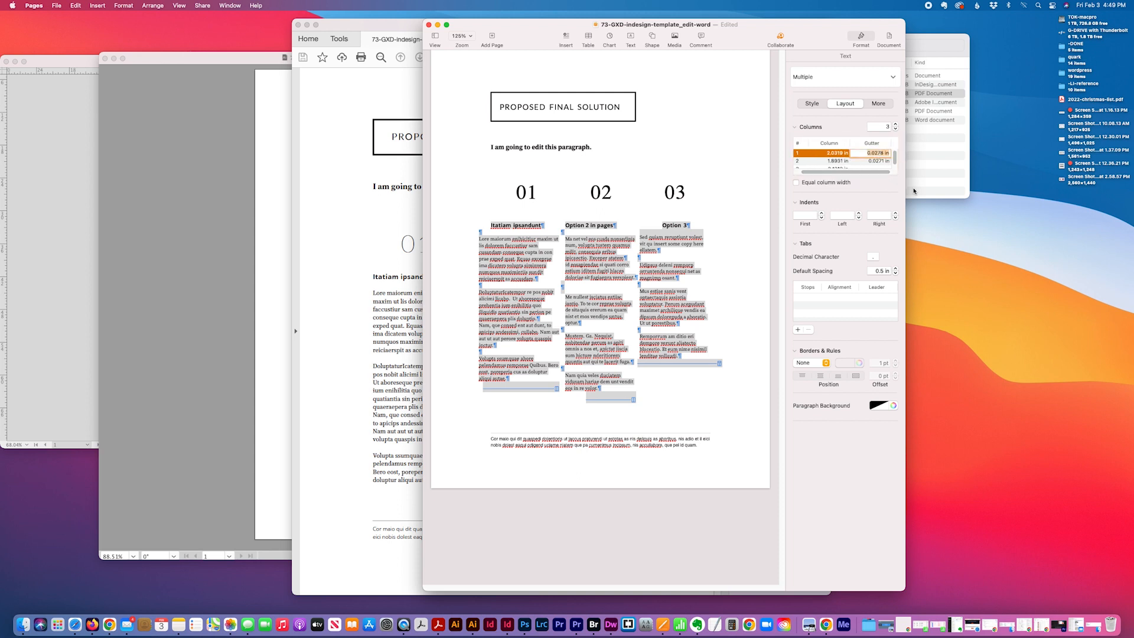
pyautogui.press('BackSpace')
pyautogui.press('Return')
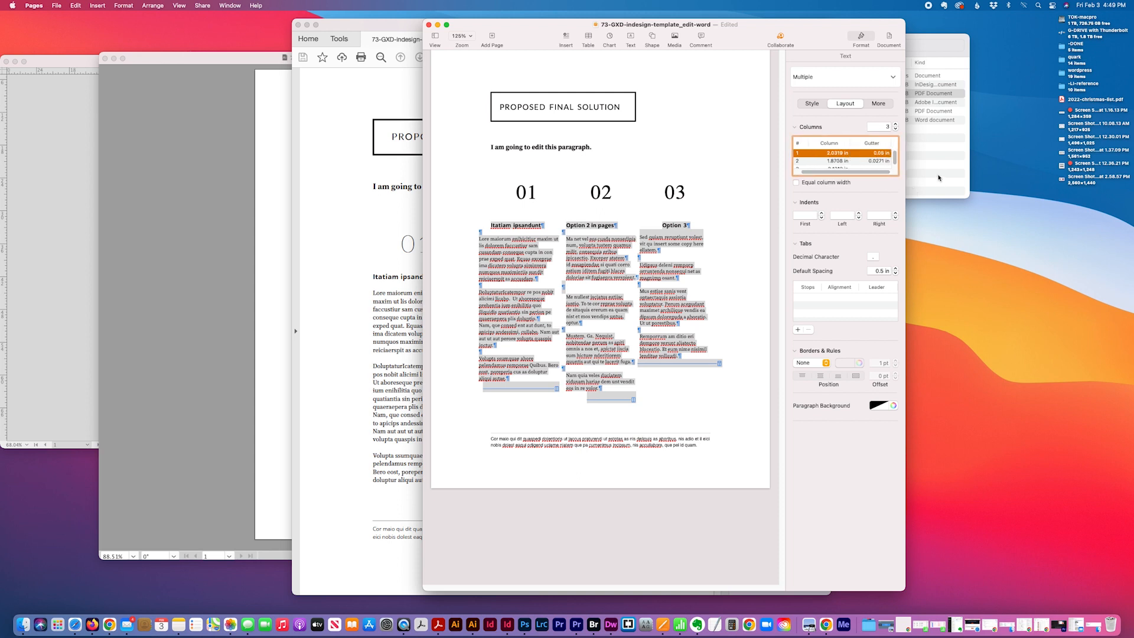
# - Set the gutters after the first and second columns to 0.1 in
pyautogui.doubleClick(878, 153)
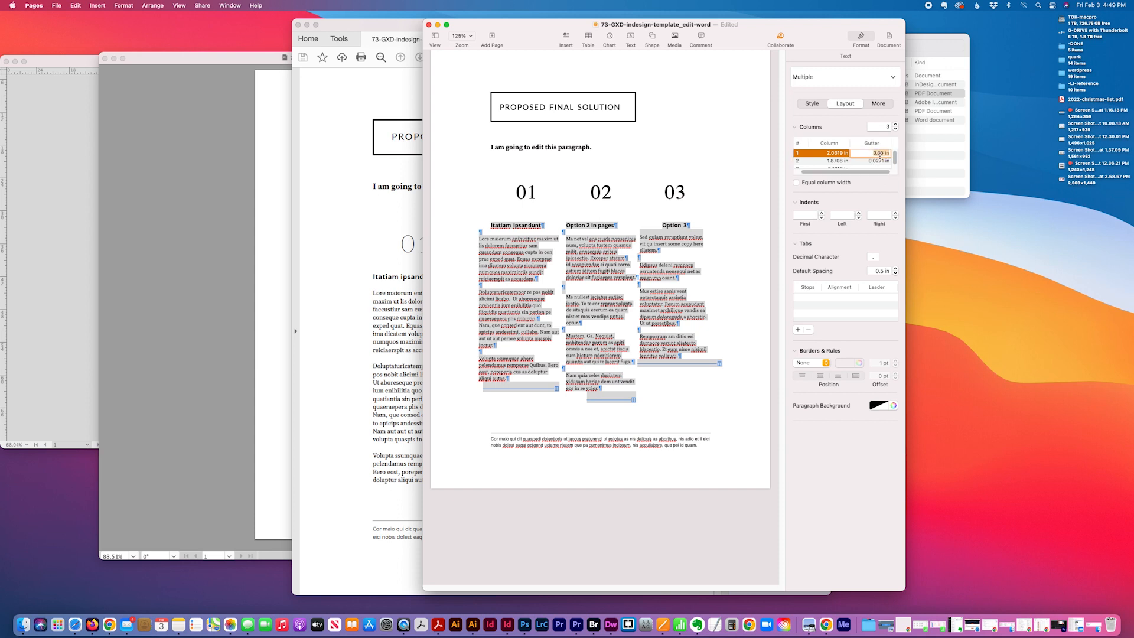
pyautogui.write('.1')
pyautogui.press('Return')
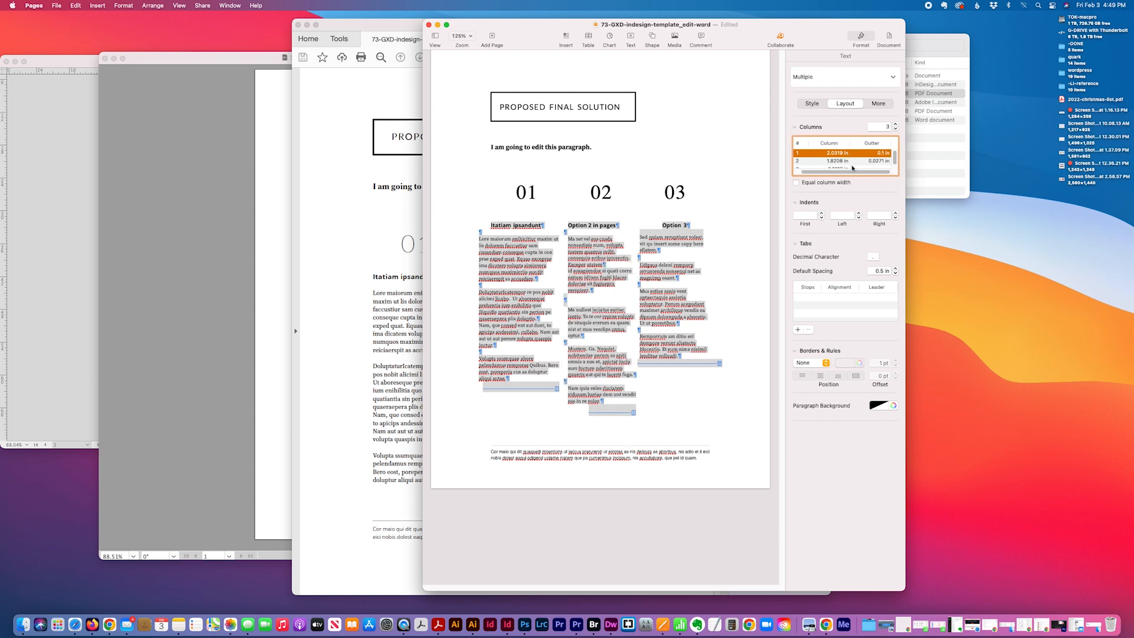
pyautogui.doubleClick(874, 161)
pyautogui.write('.')
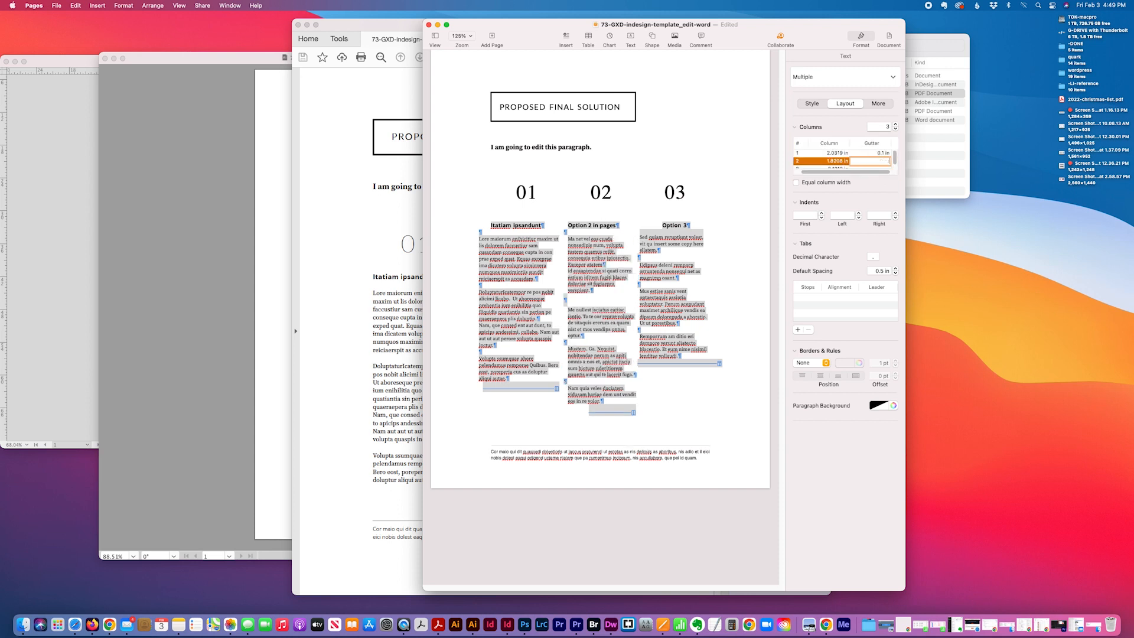
pyautogui.write('1')
pyautogui.press('Return')
pyautogui.click(662, 303)
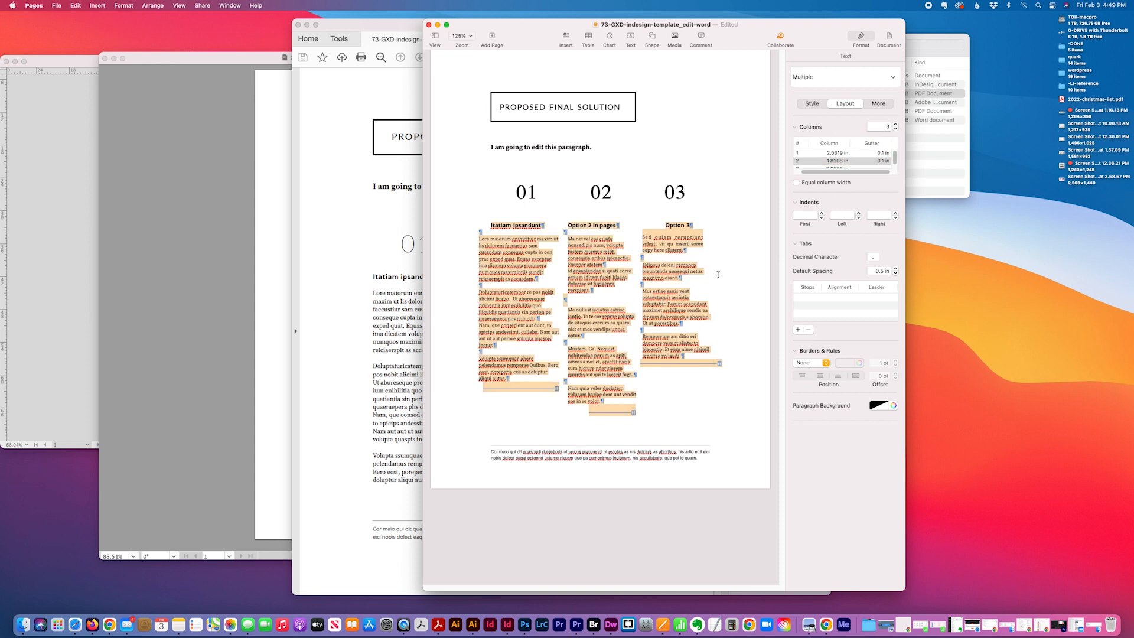
# - Inspect the layout settings of the third column's body text and clear the selection
pyautogui.click(671, 256)
pyautogui.moveTo(690, 359); pyautogui.dragTo(640, 232)
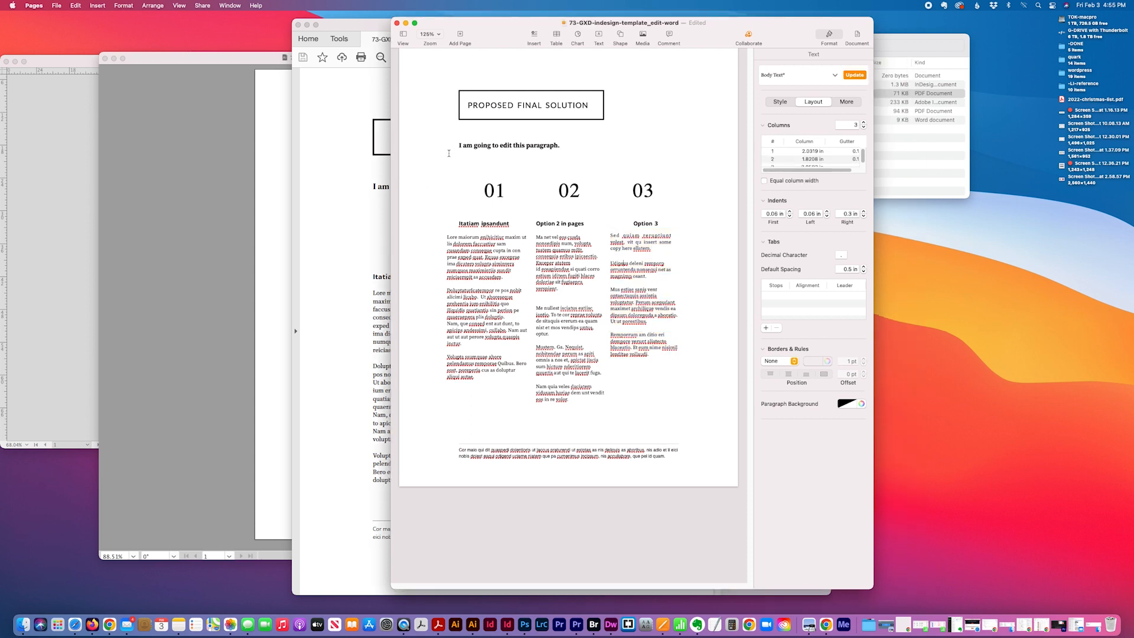
pyautogui.click(448, 153)
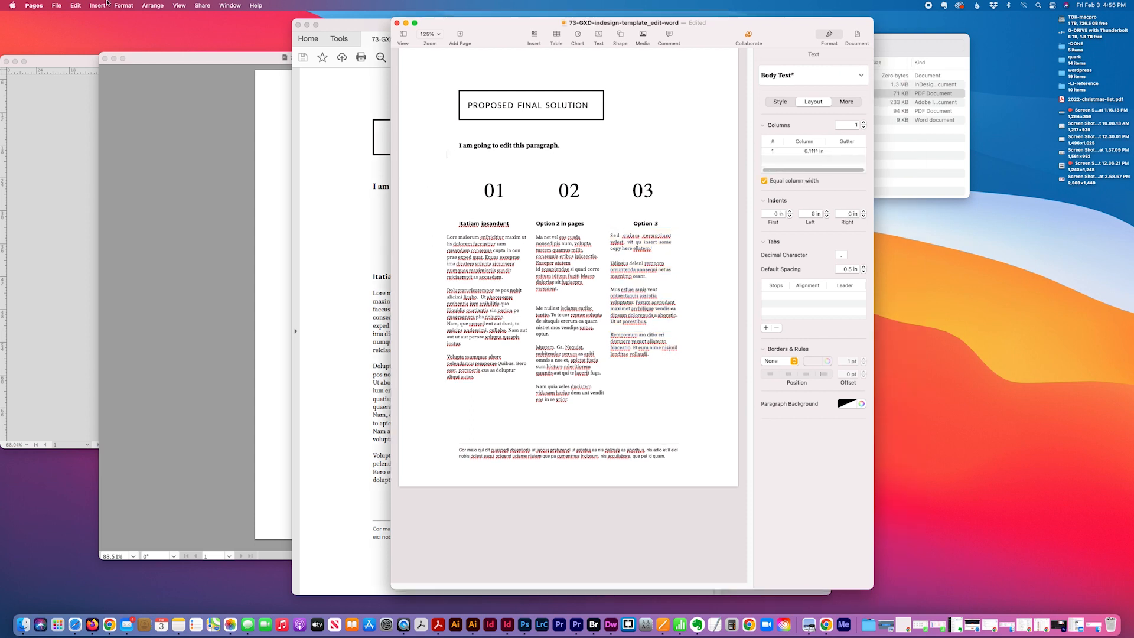
# - Replace the Calibri, Lato and Open Sans fonts with Georgia throughout the document
pyautogui.click(125, 7)
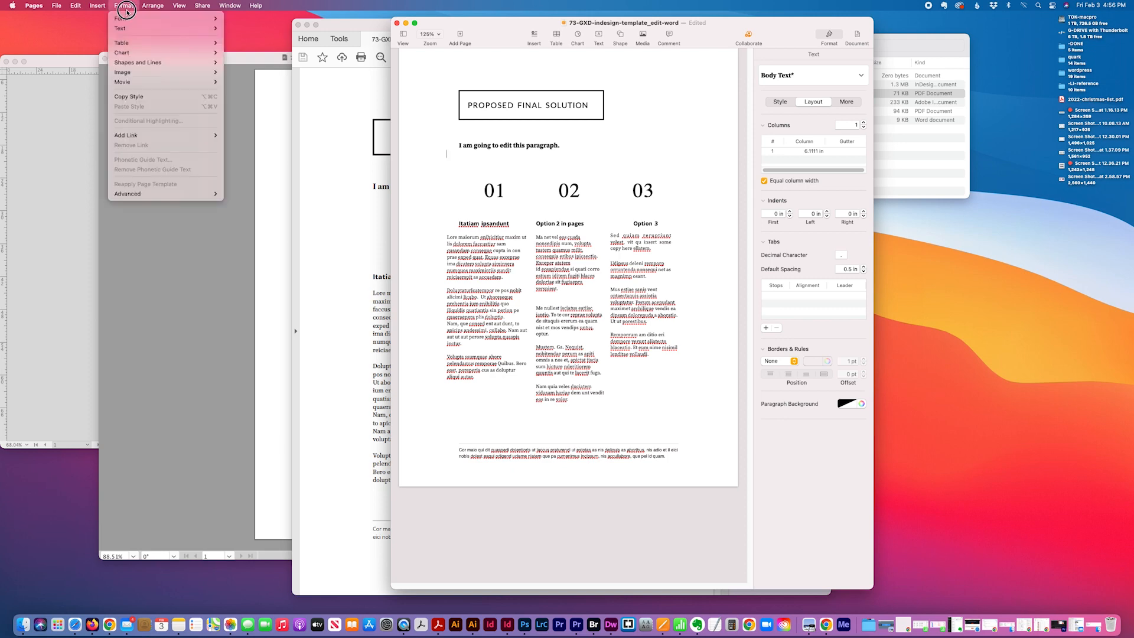
pyautogui.moveTo(125, 19)
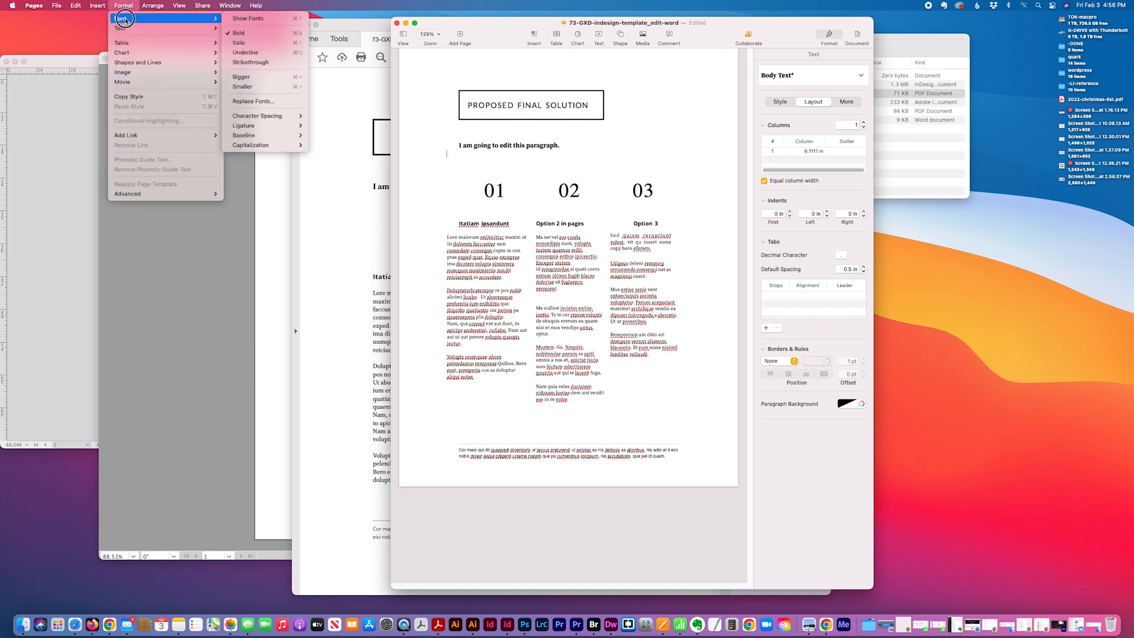
pyautogui.click(272, 103)
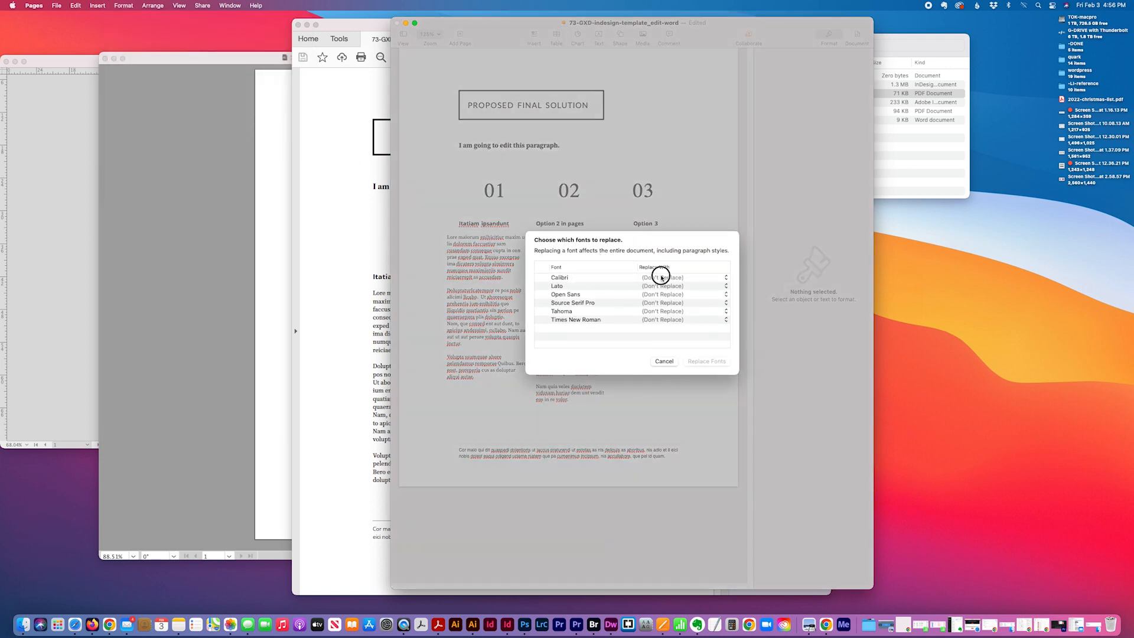
pyautogui.click(719, 278)
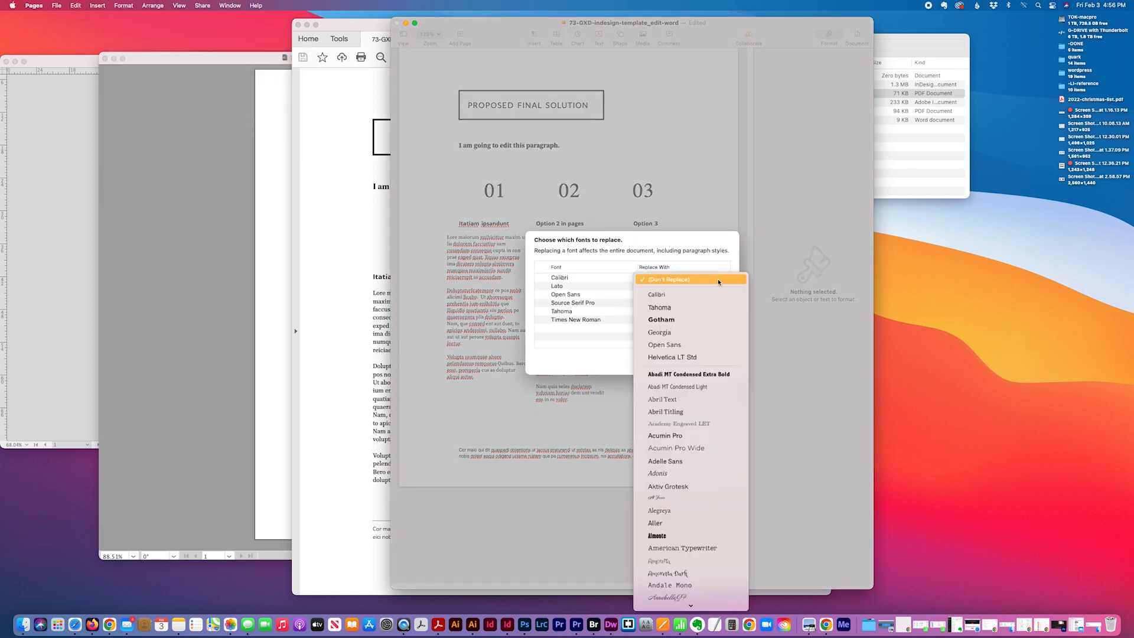
pyautogui.click(678, 334)
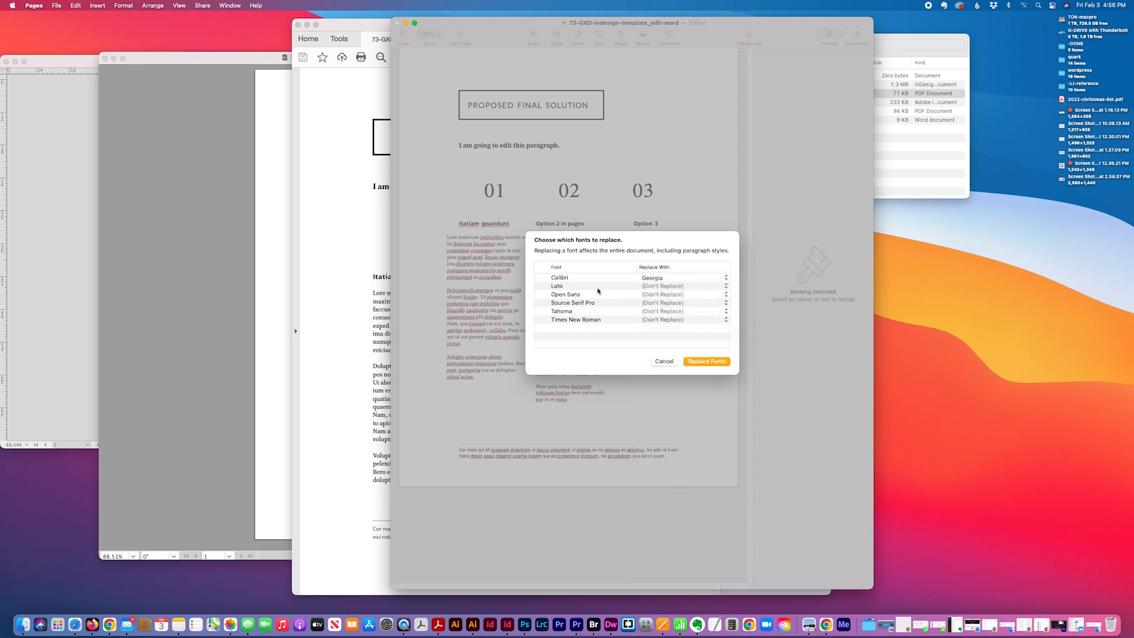
pyautogui.click(665, 290)
pyautogui.click(665, 304)
pyautogui.click(662, 295)
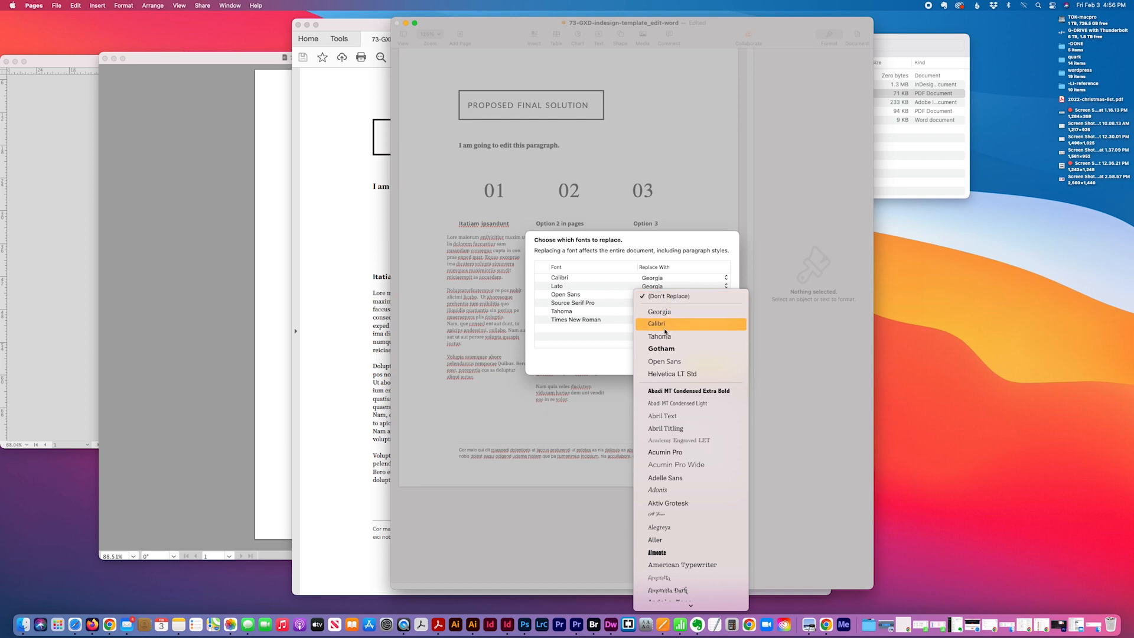
pyautogui.click(659, 311)
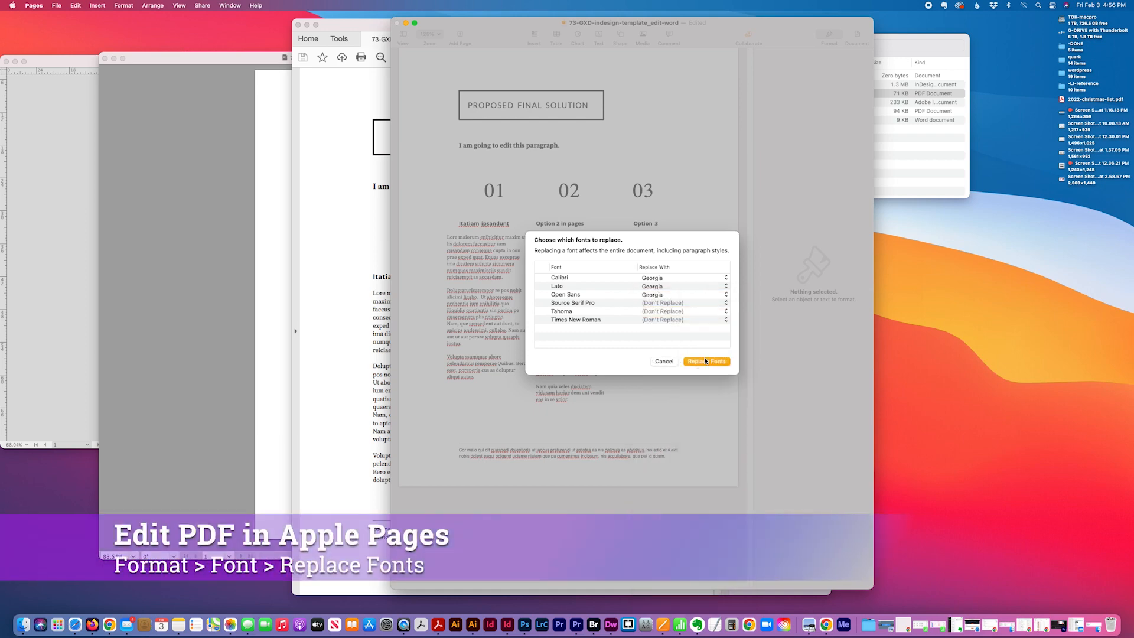
pyautogui.click(705, 361)
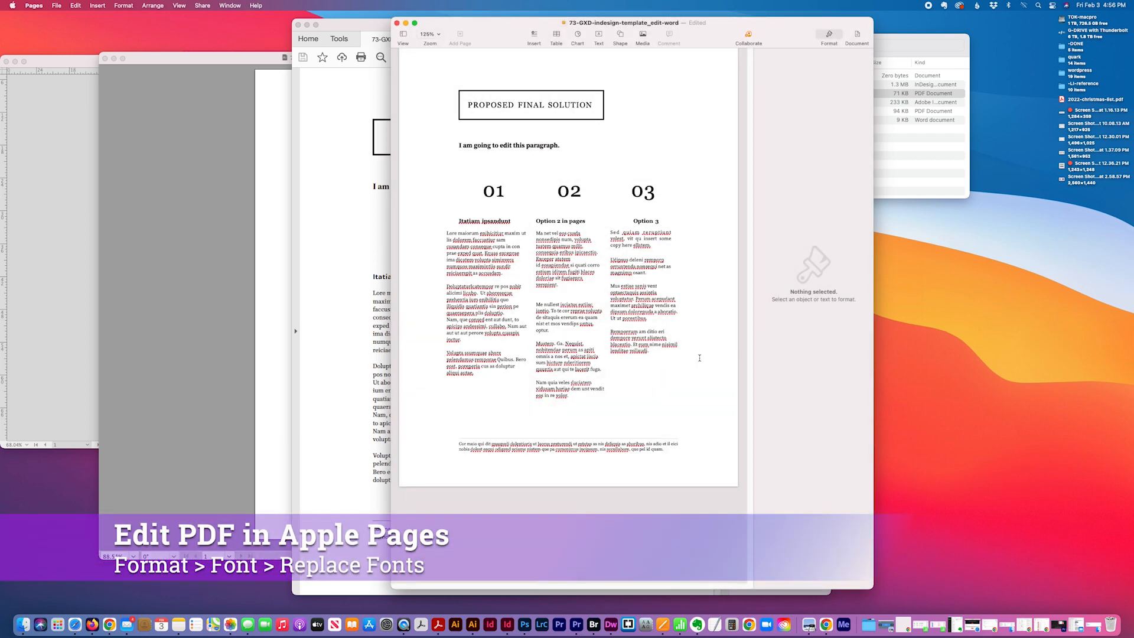
# - Close the duplicated document and delete the unsaved copy
pyautogui.click(643, 312)
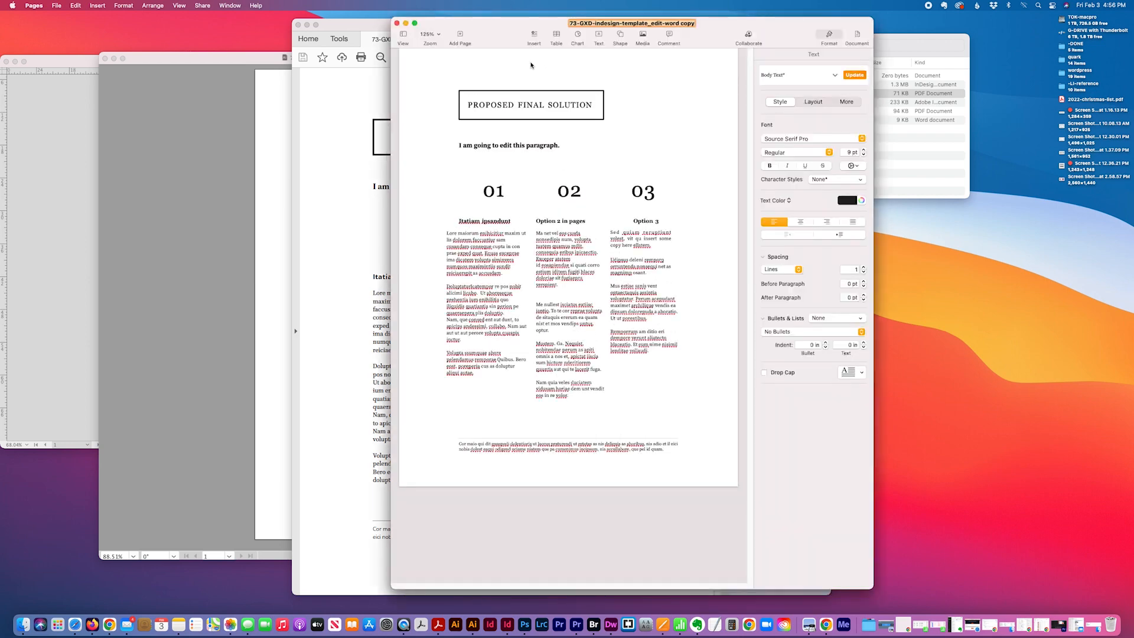
pyautogui.press('super+w')
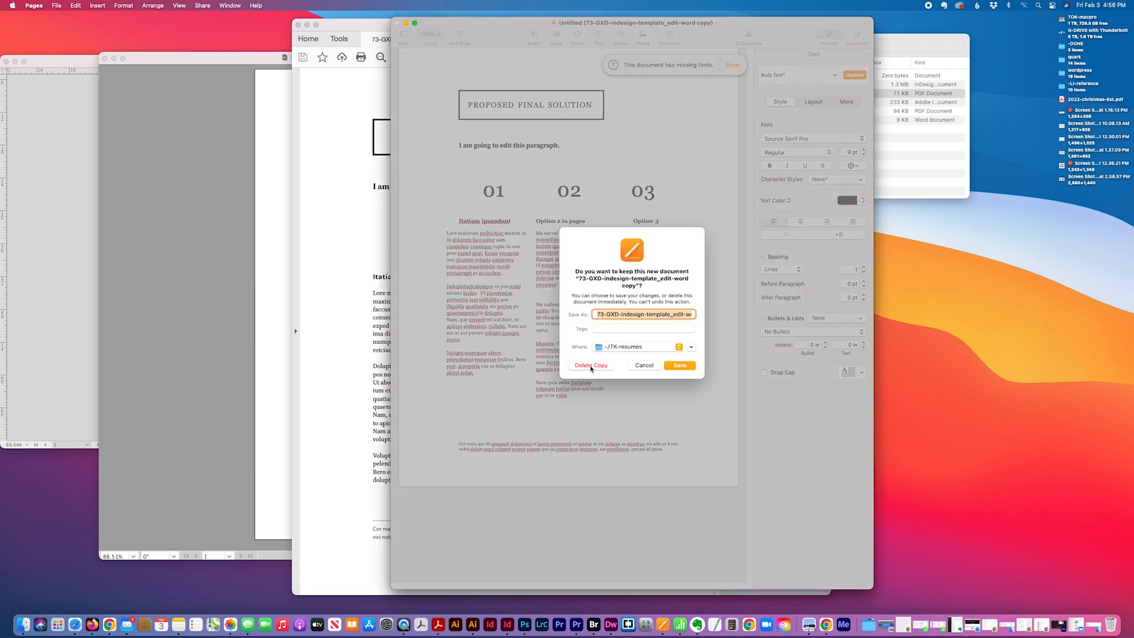
pyautogui.click(591, 366)
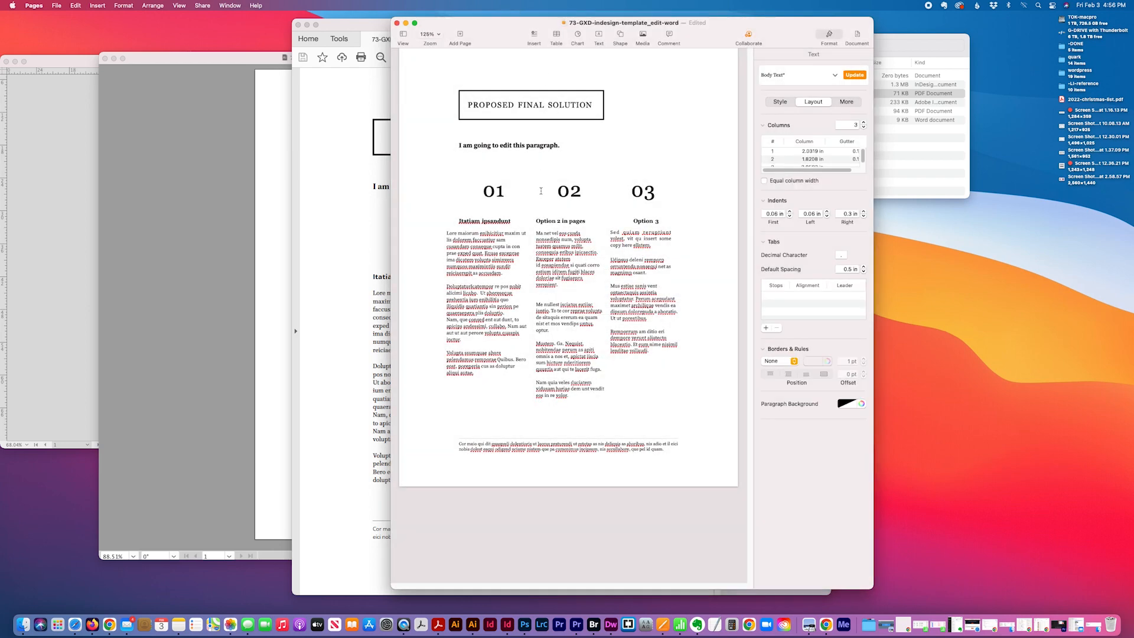
# - Replace the remaining Source Serif Pro, Tahoma and Times New Roman fonts with Georgia throughout the document
pyautogui.click(609, 285)
pyautogui.click(123, 5)
pyautogui.click(127, 21)
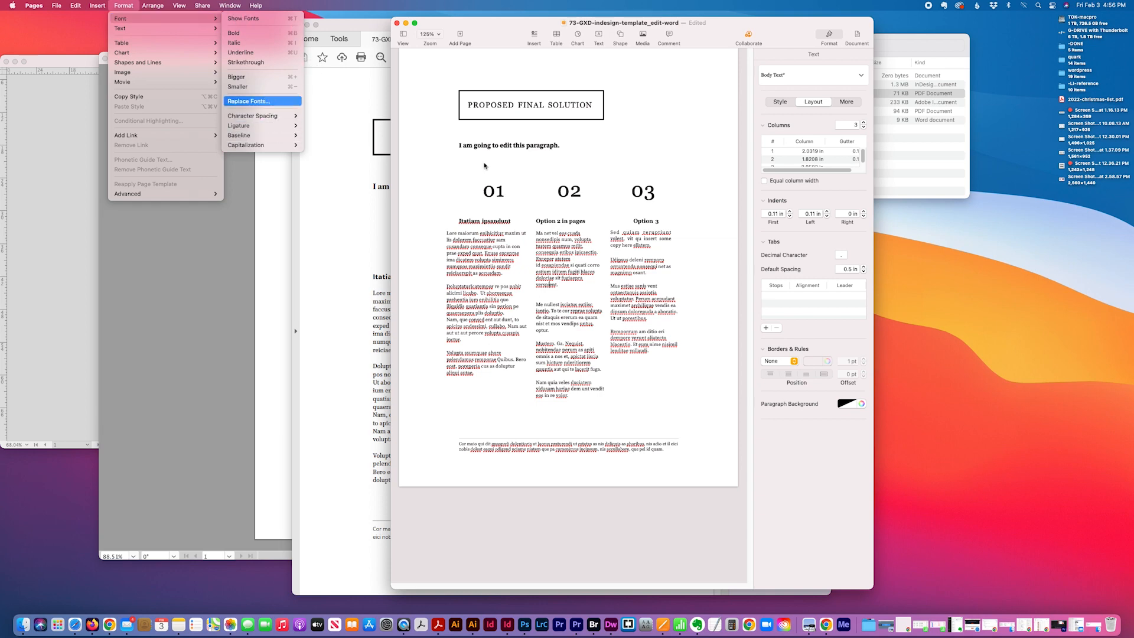
pyautogui.press('Return')
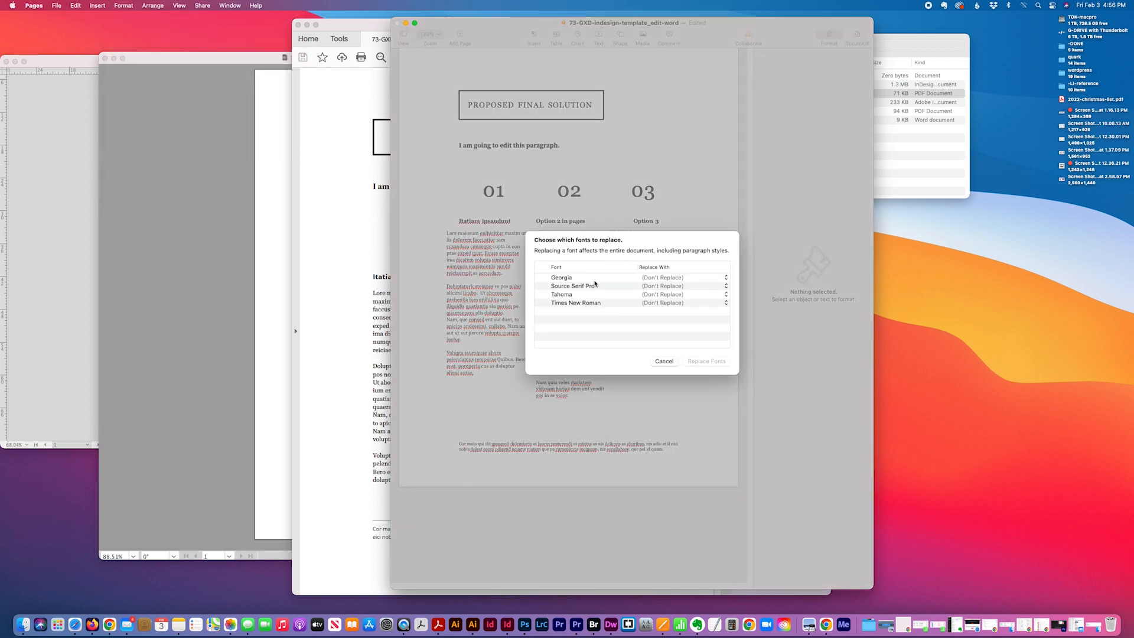
pyautogui.click(643, 288)
pyautogui.click(669, 278)
pyautogui.click(669, 278)
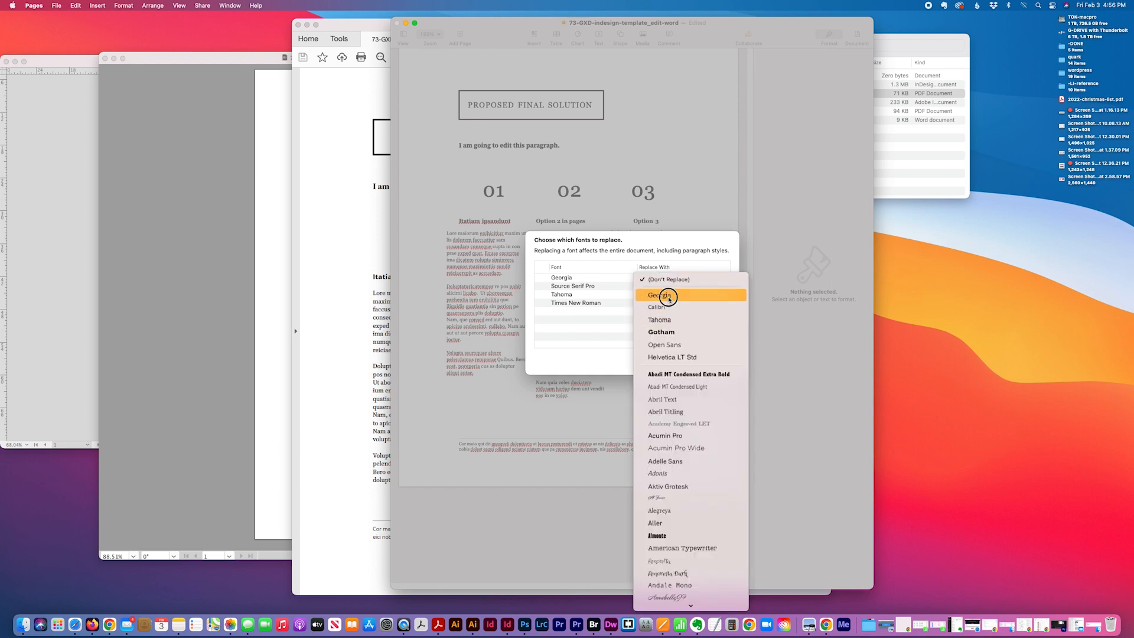
pyautogui.click(669, 298)
pyautogui.click(656, 287)
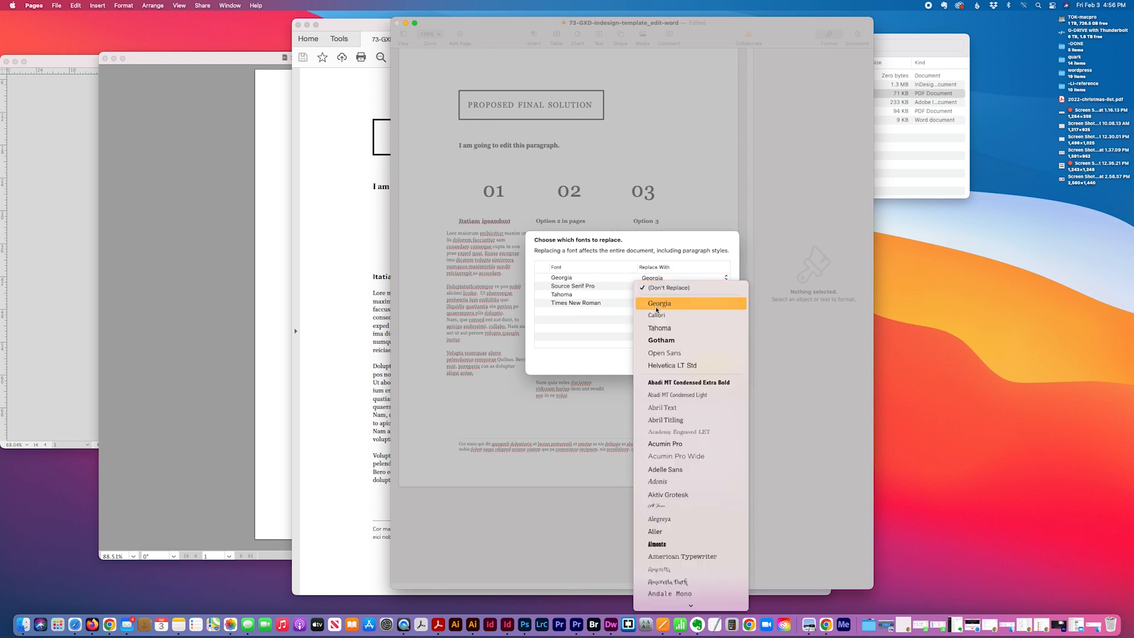
pyautogui.click(656, 306)
pyautogui.click(653, 294)
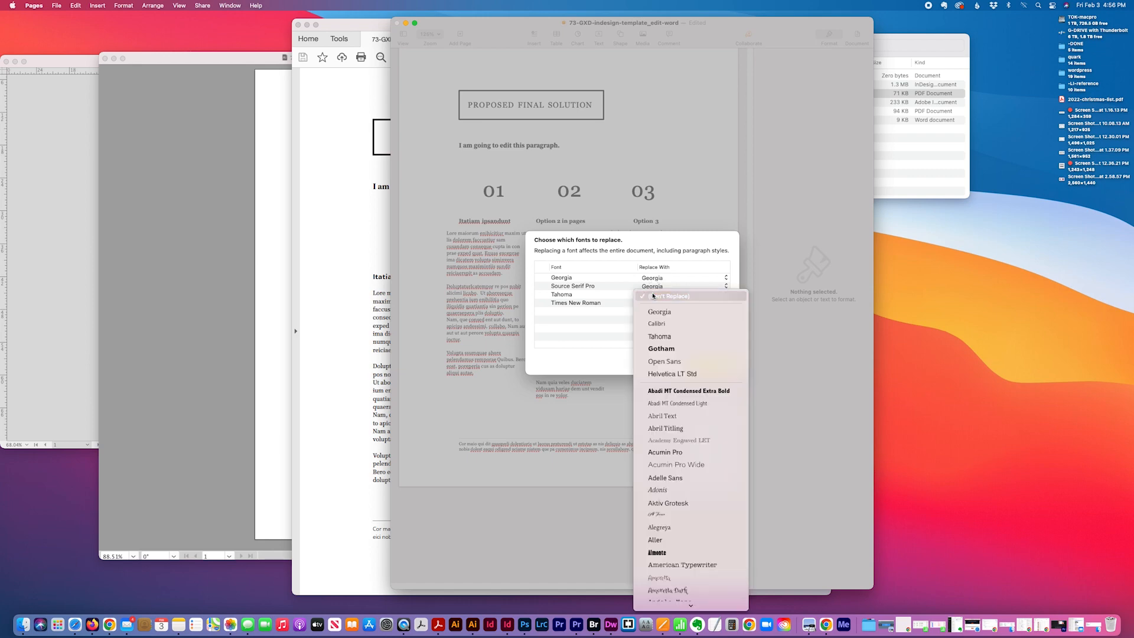
pyautogui.click(655, 312)
pyautogui.click(654, 303)
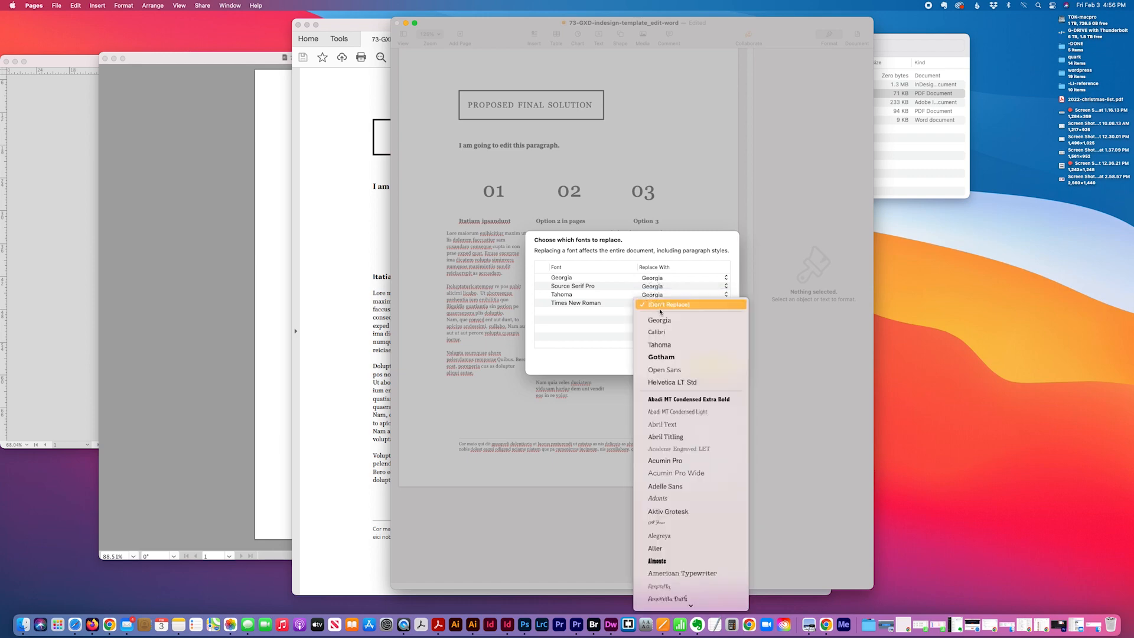
pyautogui.click(659, 320)
pyautogui.click(706, 355)
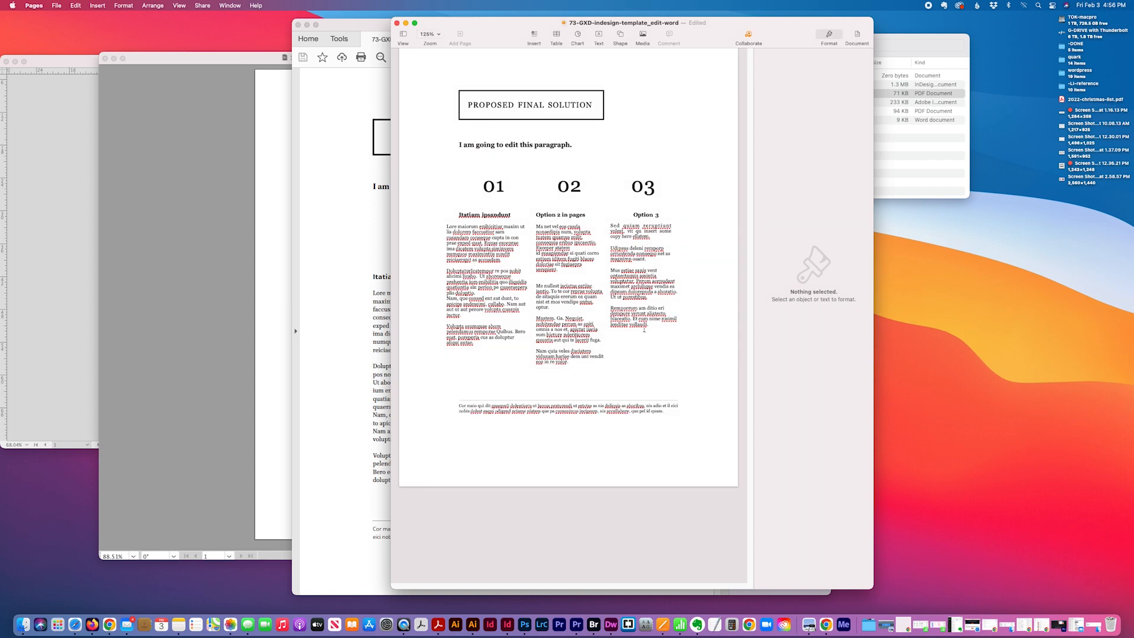
# - Save the document as 73-GXD-indesign-template_edit-pages in the 73-PDF-to-word-to-pages folder and bring that folder forward in Finder
pyautogui.click(678, 346)
pyautogui.press('super+s')
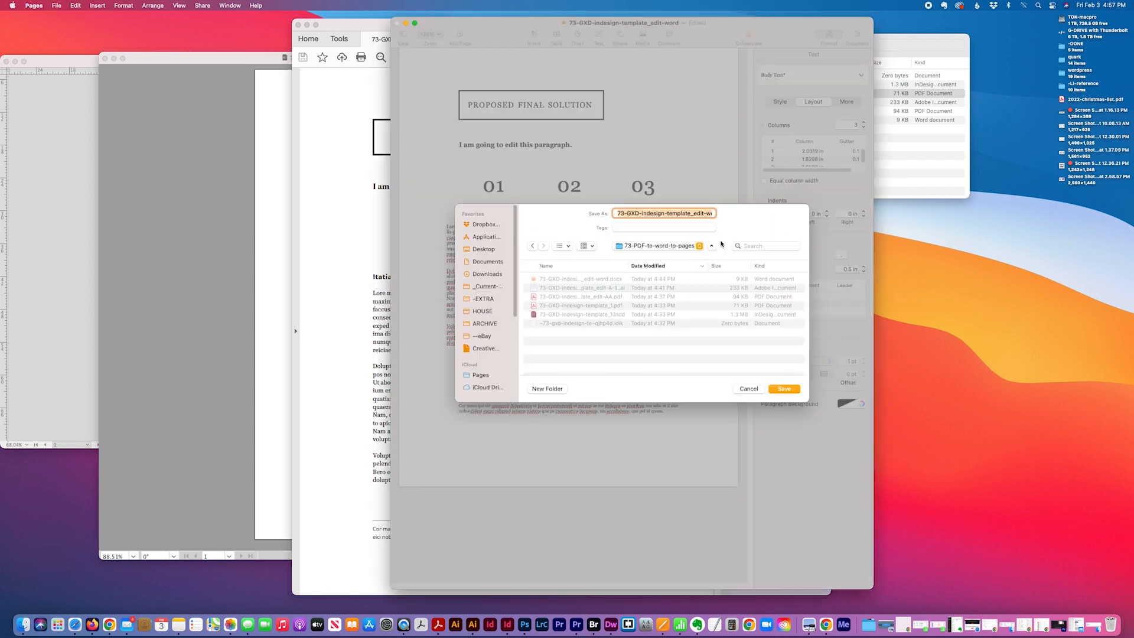
pyautogui.click(566, 279)
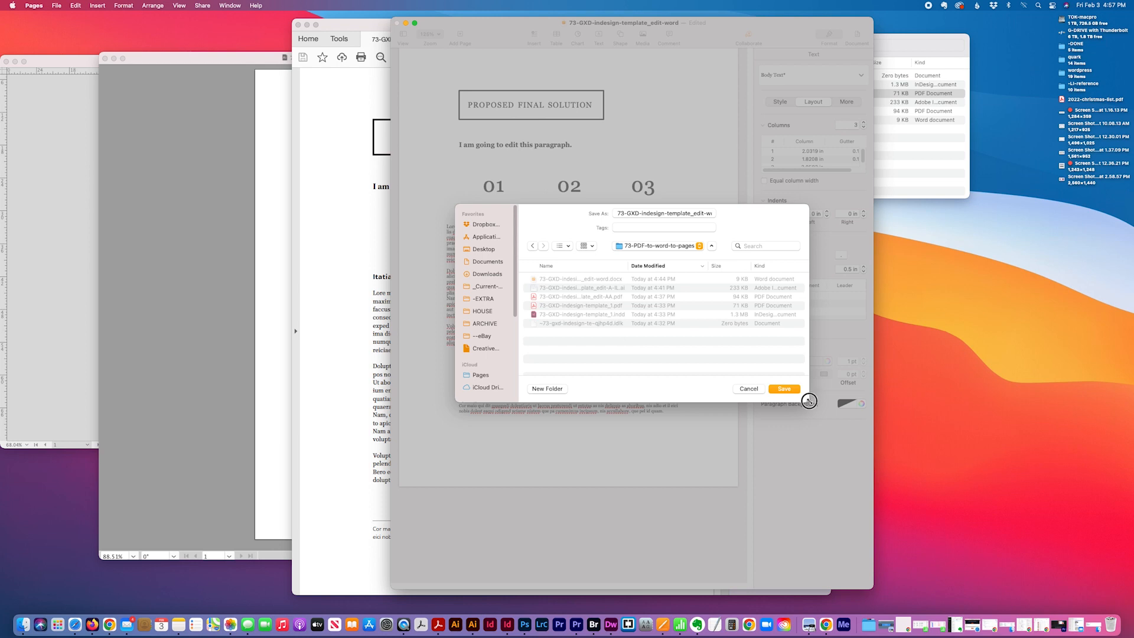
pyautogui.moveTo(808, 401); pyautogui.dragTo(947, 390)
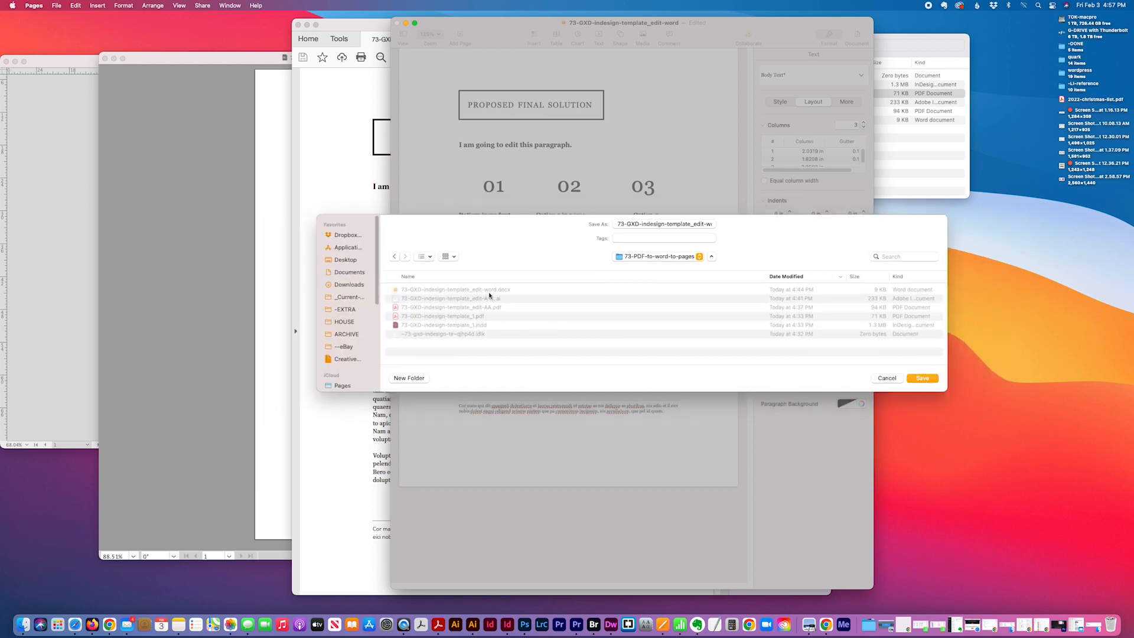
pyautogui.moveTo(702, 223)
pyautogui.mouseDown()
pyautogui.moveTo(728, 223)
pyautogui.moveTo(723, 232)
pyautogui.mouseUp()
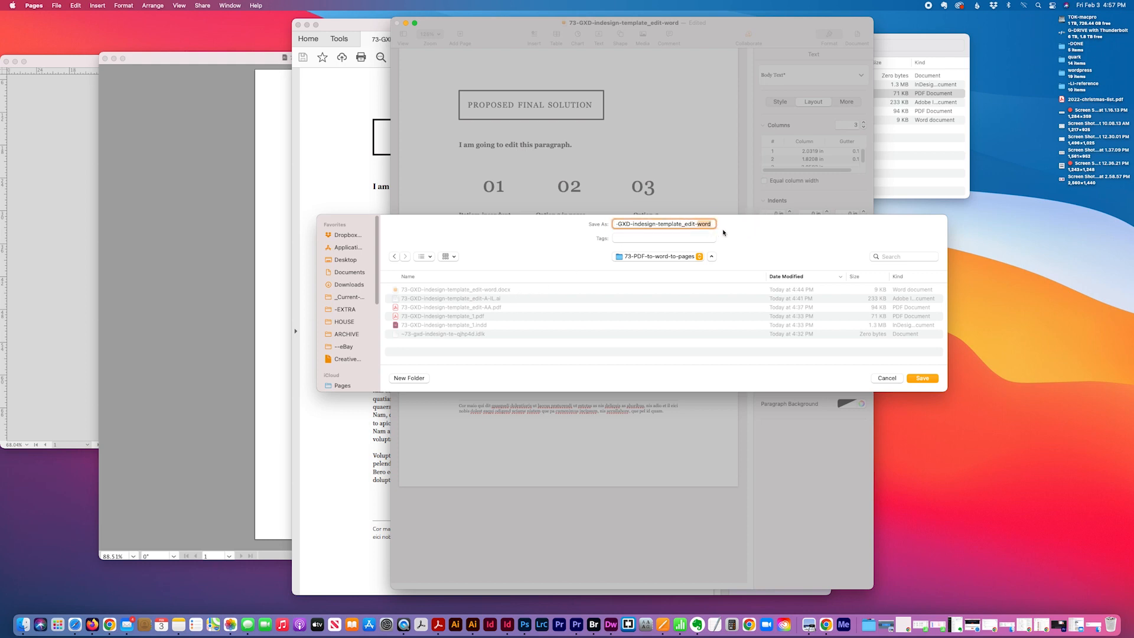
pyautogui.write('pages')
pyautogui.click(927, 378)
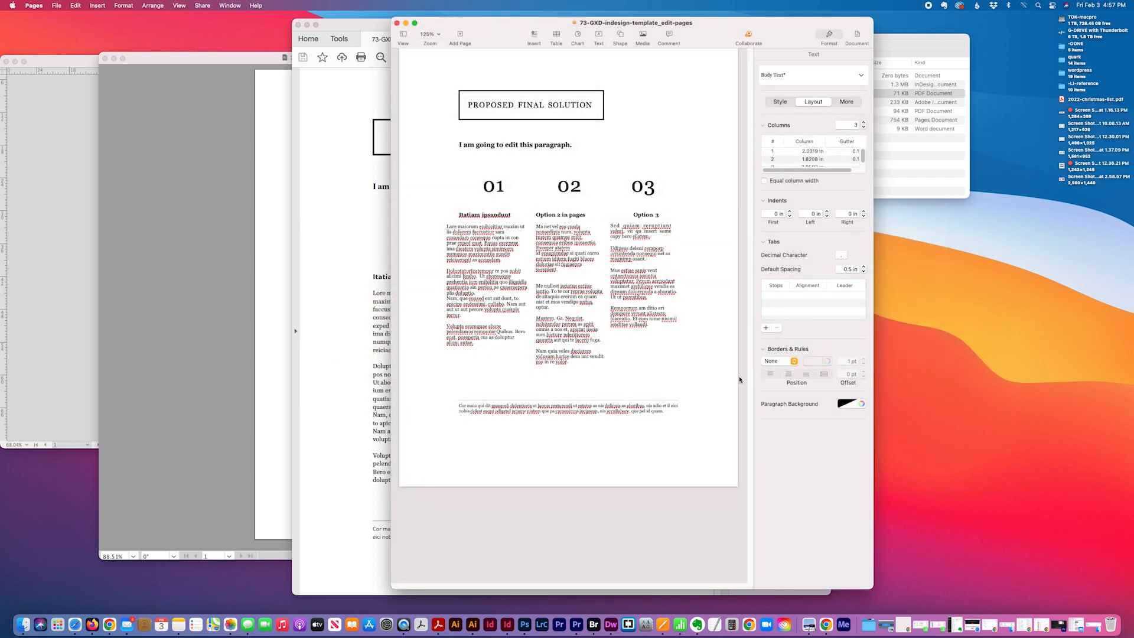
pyautogui.click(932, 184)
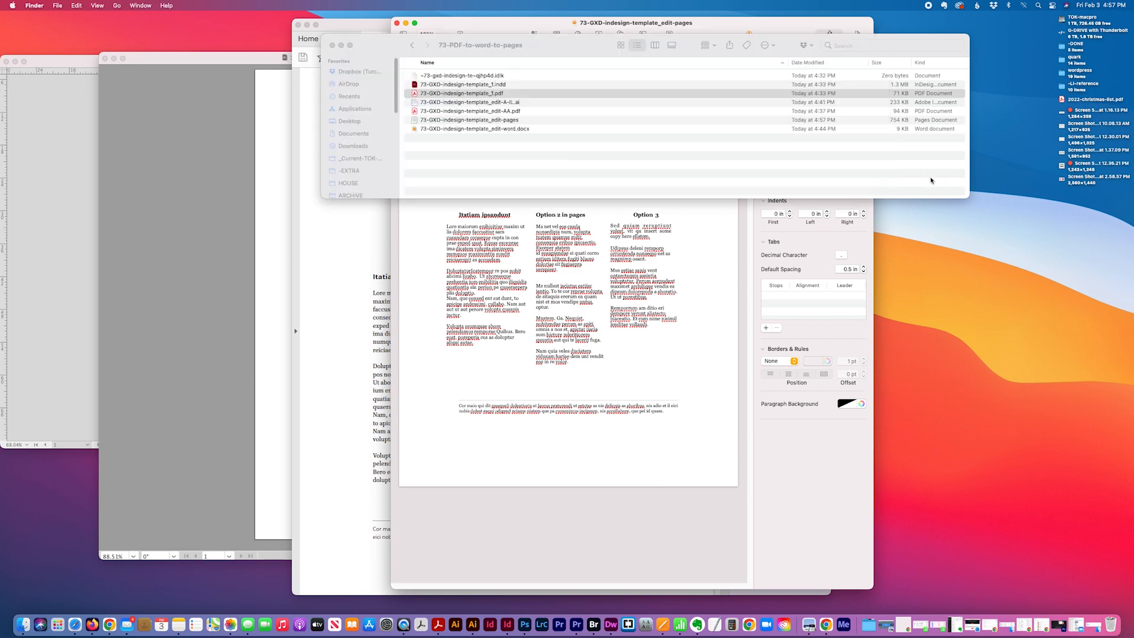
# - Return to the Pages document and export it as a PDF named 73-GXD-indesign-template_edit-pages.pdf in the same folder
pyautogui.click(676, 360)
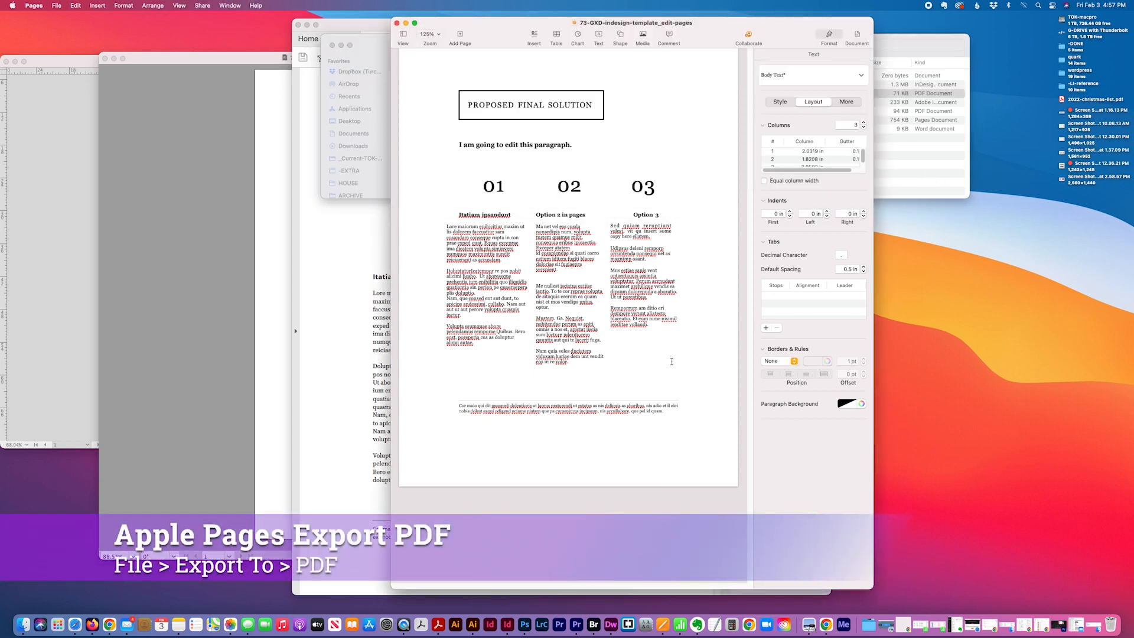
pyautogui.click(56, 6)
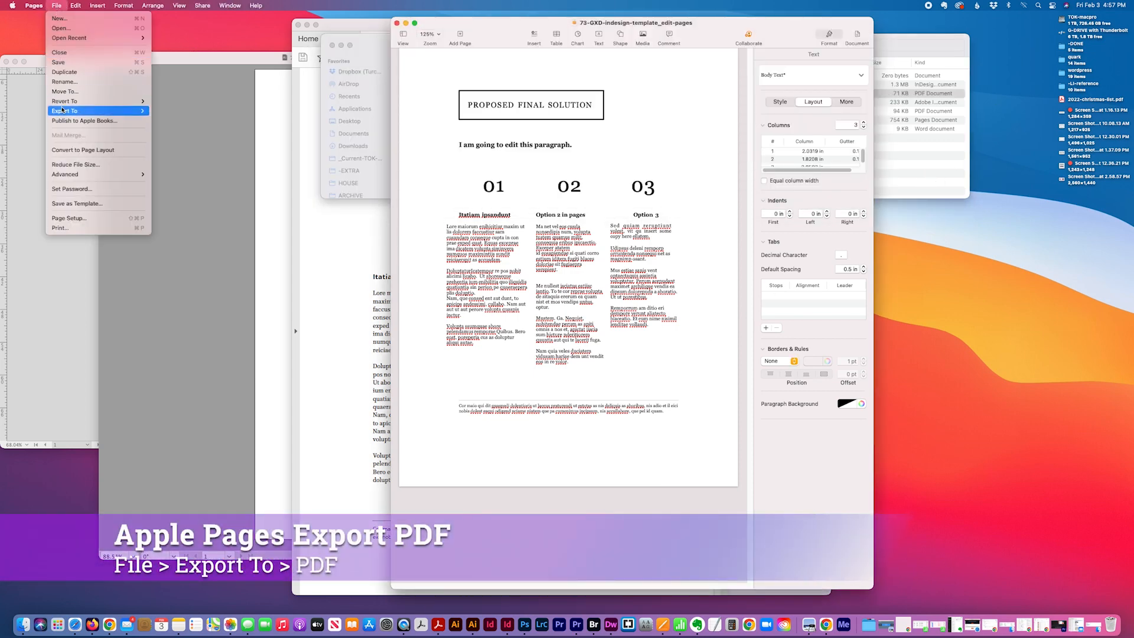
pyautogui.moveTo(57, 114)
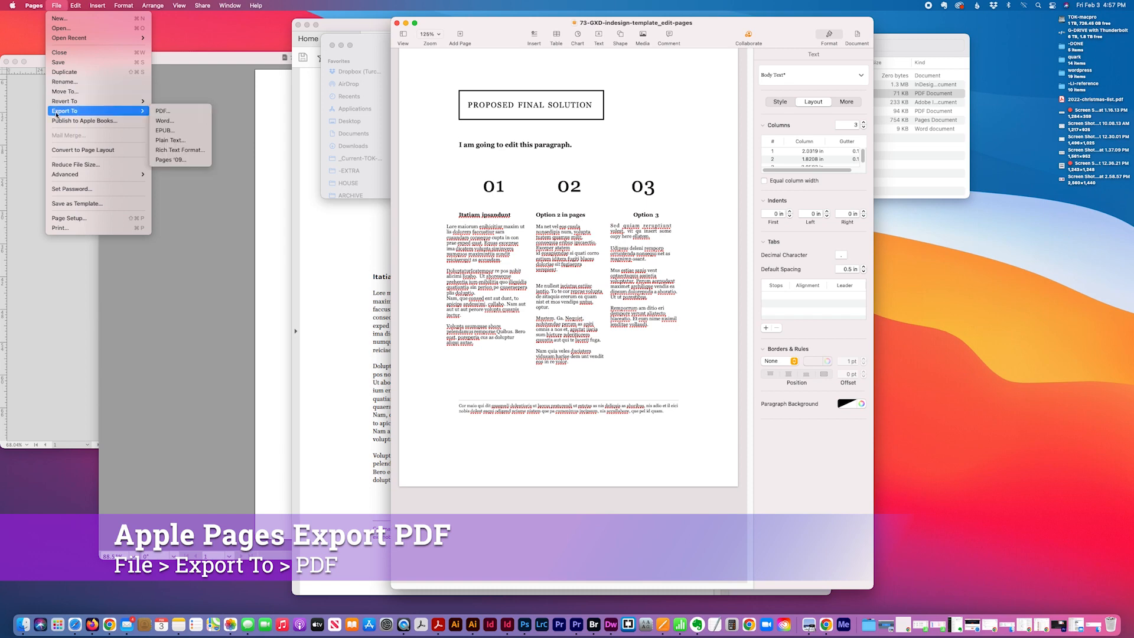
pyautogui.click(164, 111)
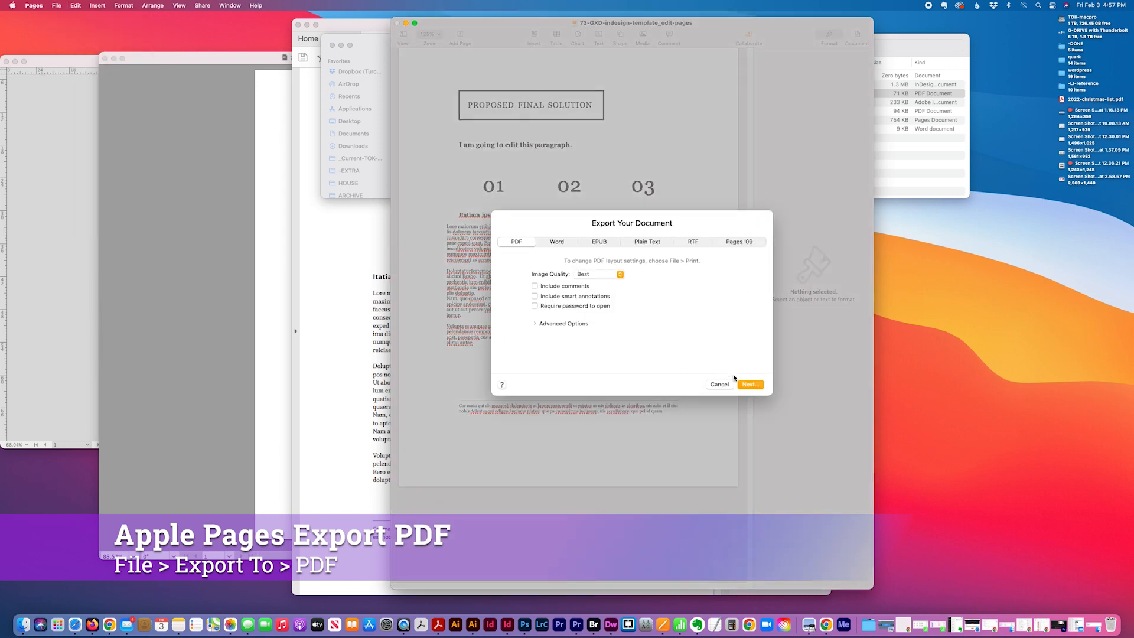
pyautogui.click(759, 388)
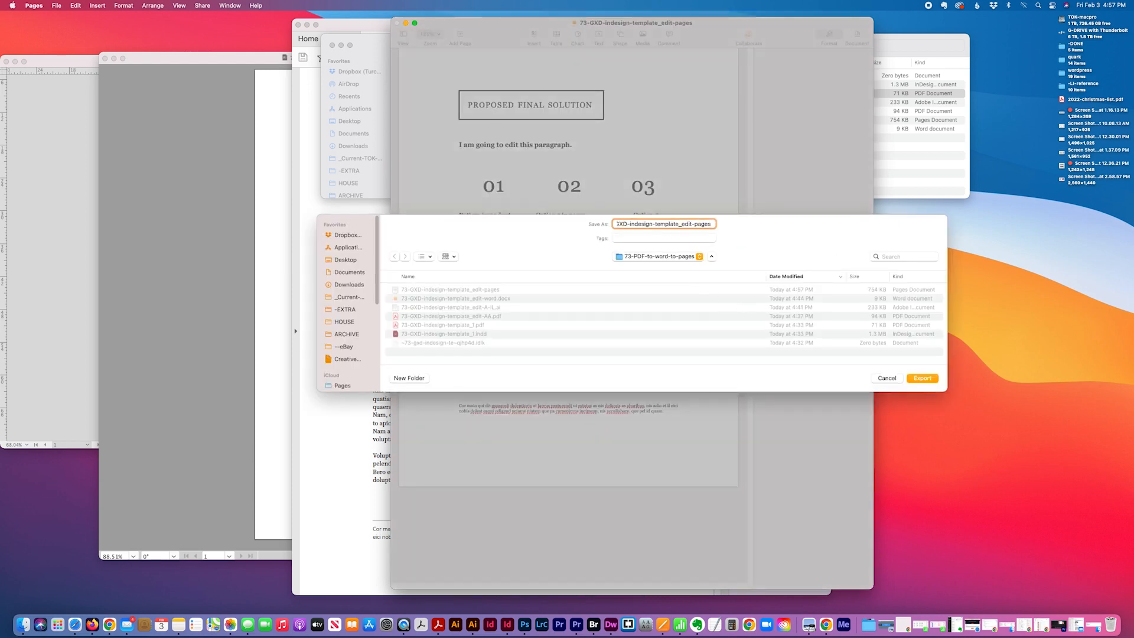
pyautogui.write('.pdf')
pyautogui.click(931, 381)
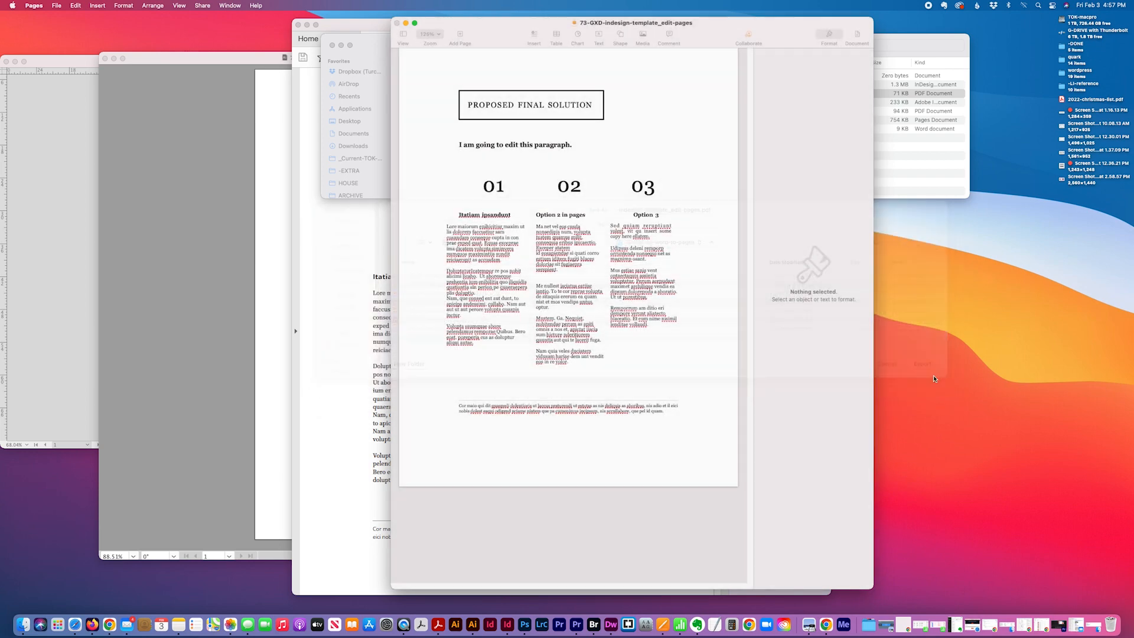
# - Switch to the Finder folder and open 73-GXD-indesign-template_edit-pages.pdf in Acrobat
pyautogui.click(904, 180)
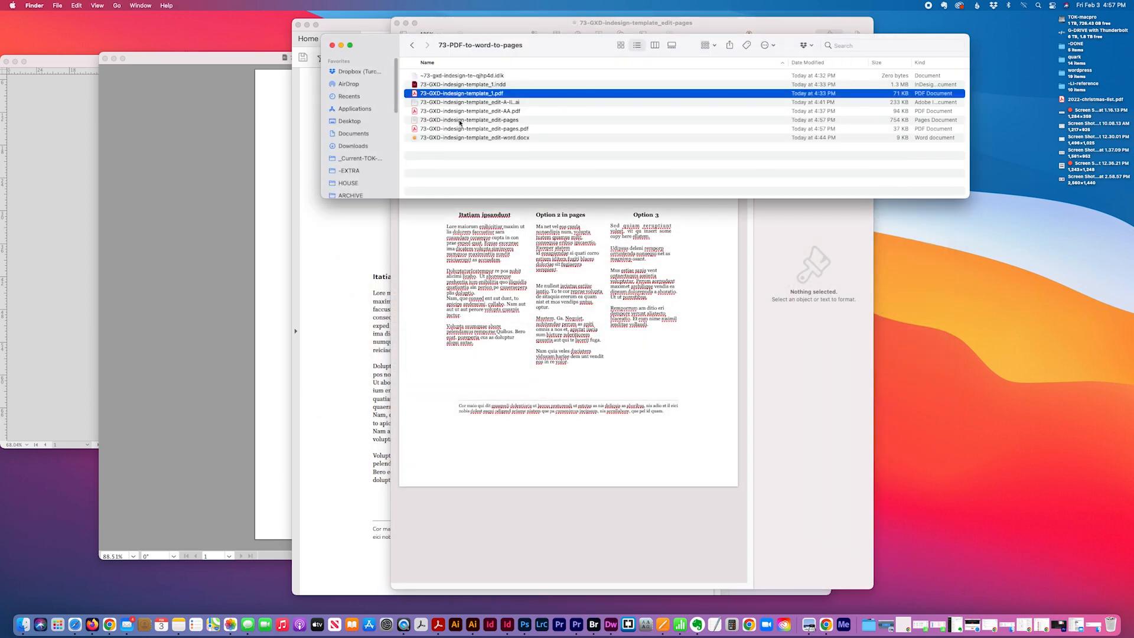
pyautogui.click(497, 129)
pyautogui.moveTo(415, 130); pyautogui.dragTo(435, 627)
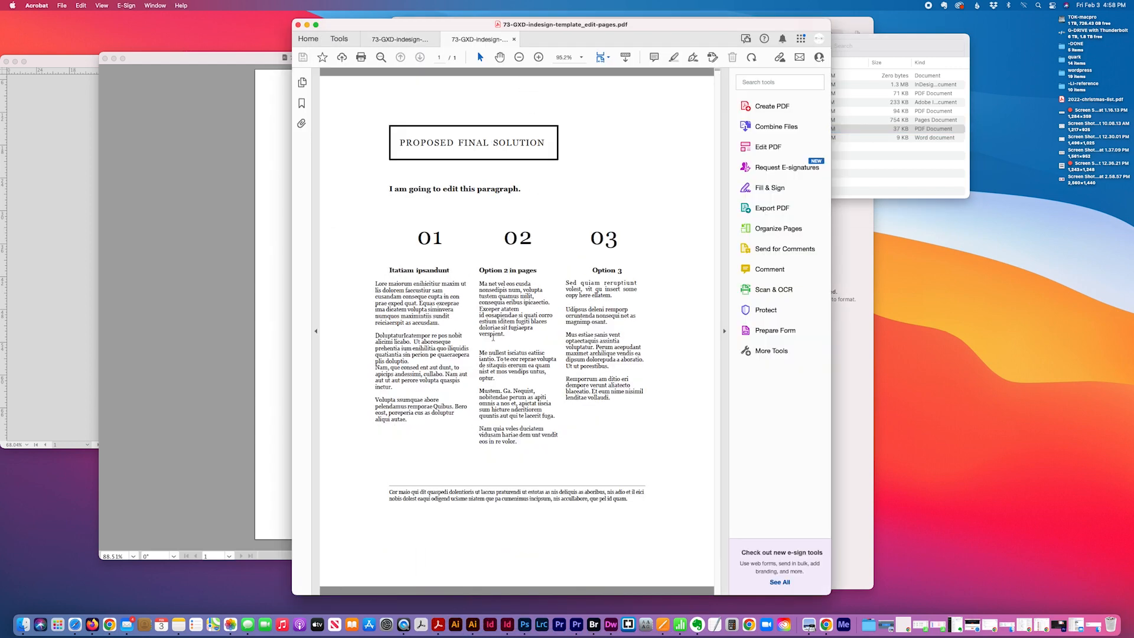
# - Turn on PDF editing and check that the body, intro, title and footer text can be selected, then move the window aside
pyautogui.click(767, 146)
pyautogui.click(583, 392)
pyautogui.moveTo(595, 405); pyautogui.dragTo(552, 295)
pyautogui.moveTo(511, 211); pyautogui.dragTo(452, 207)
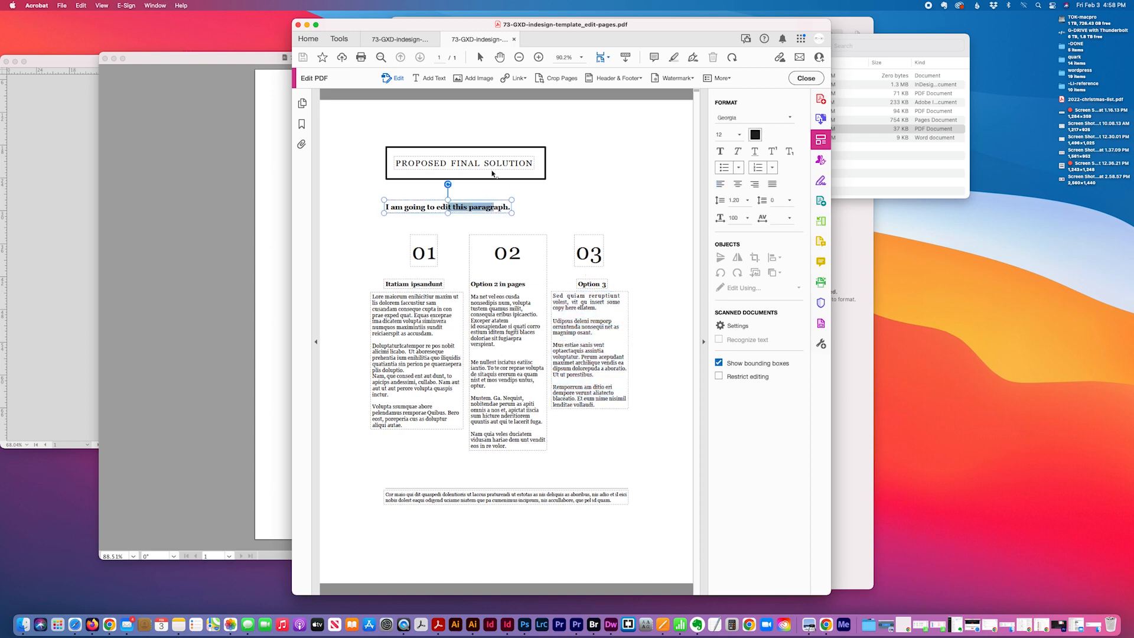
pyautogui.moveTo(496, 163); pyautogui.dragTo(461, 162)
pyautogui.moveTo(471, 494); pyautogui.dragTo(430, 495)
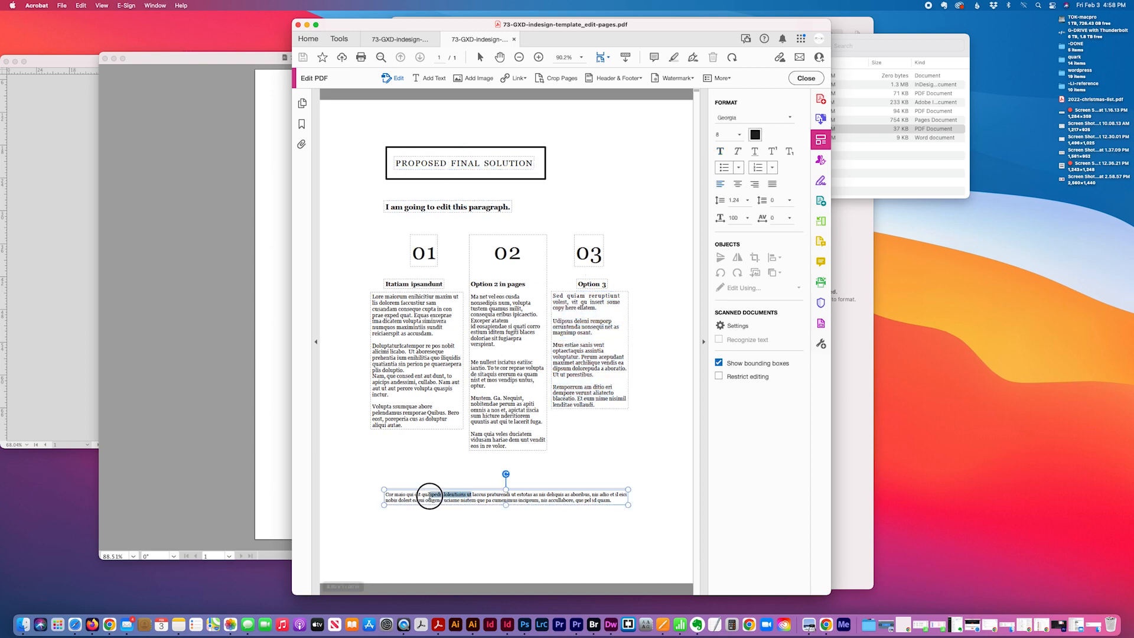
pyautogui.moveTo(644, 22); pyautogui.dragTo(713, 15)
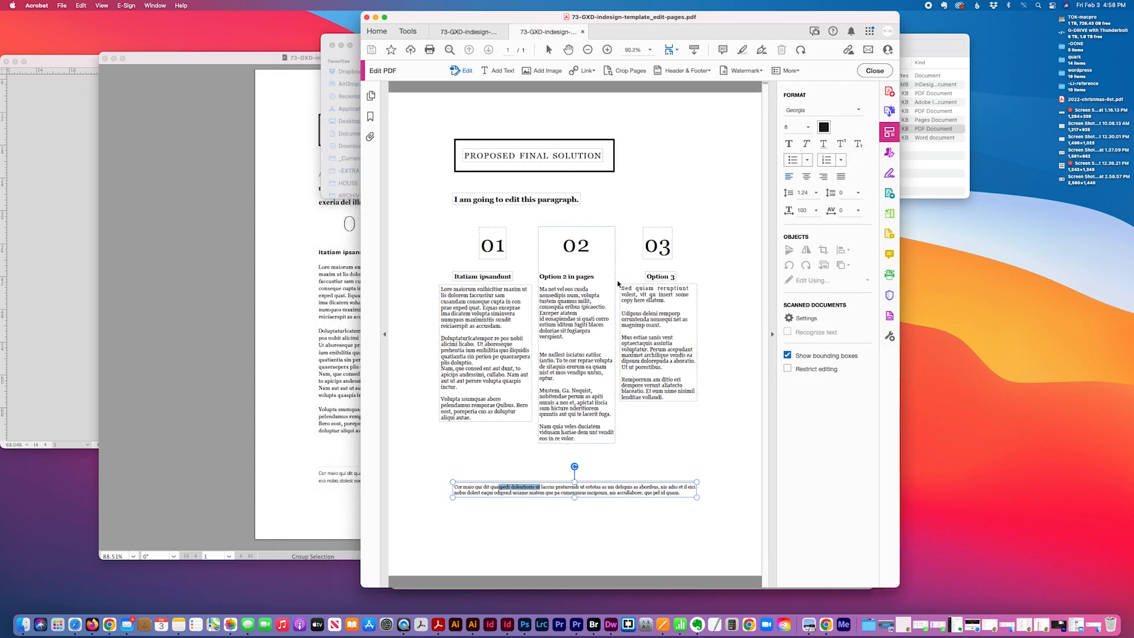
# - Change the heading under 03 to "option 3 in acrobat" and shift it sideways so it is centred above its column
pyautogui.click(673, 277)
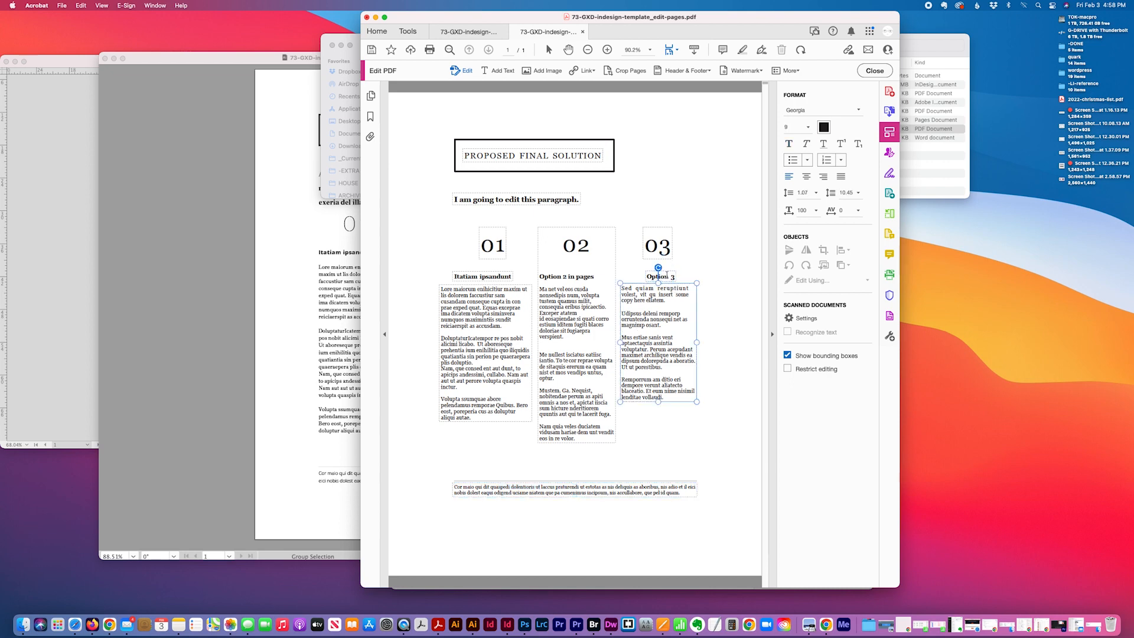
pyautogui.moveTo(666, 275)
pyautogui.mouseDown()
pyautogui.moveTo(690, 279)
pyautogui.moveTo(676, 275)
pyautogui.mouseUp()
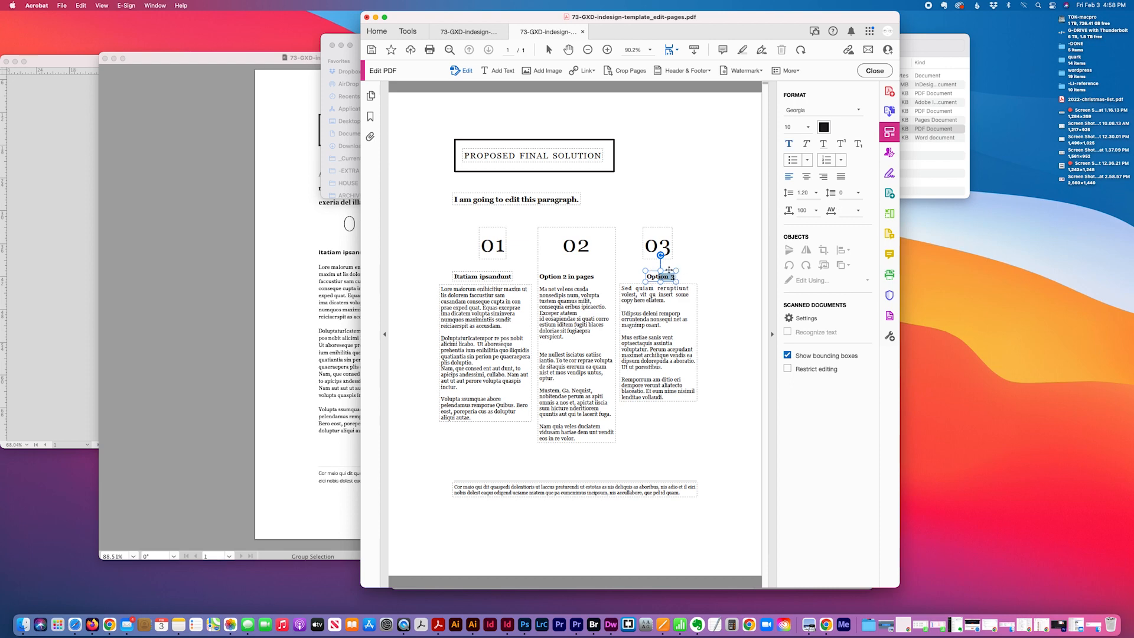
pyautogui.write('option 3 in acrobat')
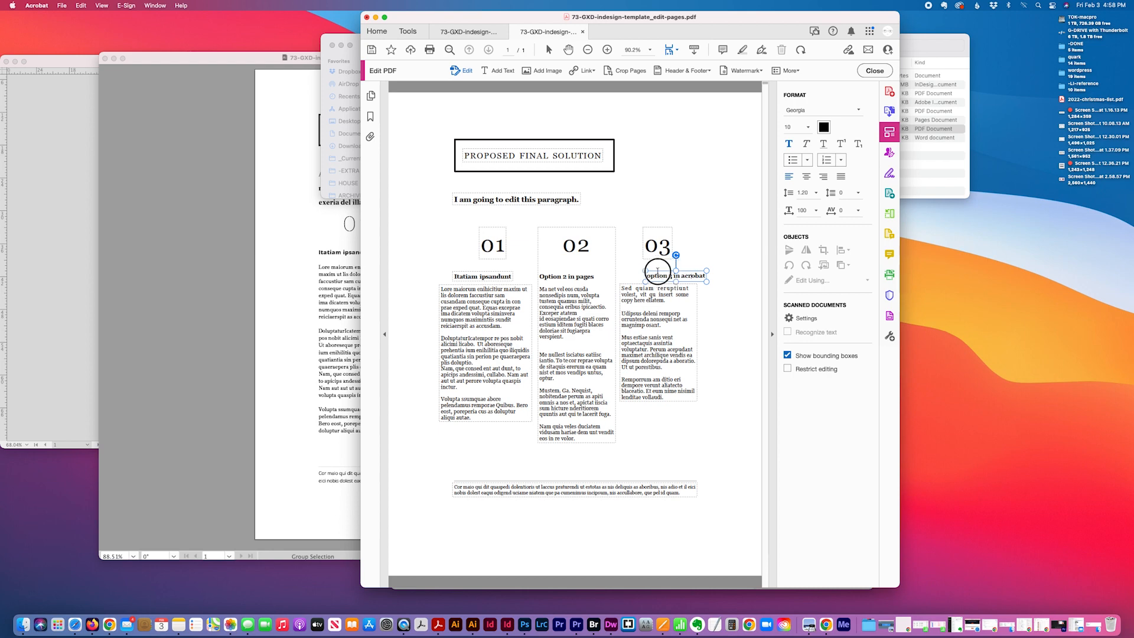
pyautogui.moveTo(651, 280); pyautogui.dragTo(635, 279)
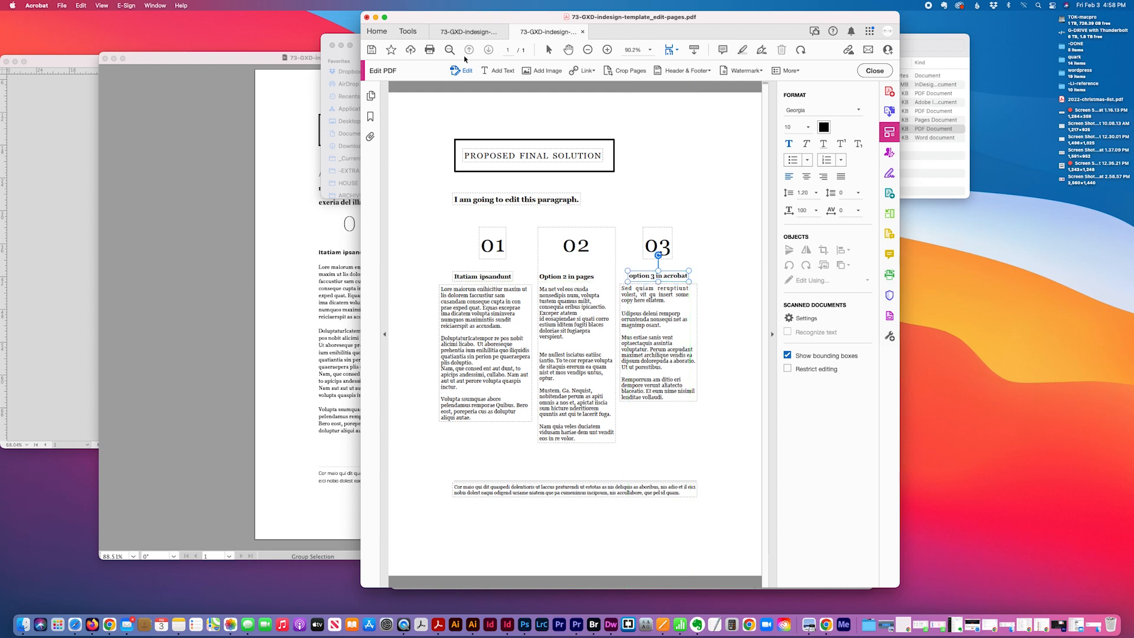
# - Copy the intro sentence "I am going to edit this paragraph." and paste it four more times at the end of the same paragraph
pyautogui.click(496, 201)
pyautogui.moveTo(498, 200); pyautogui.dragTo(456, 200)
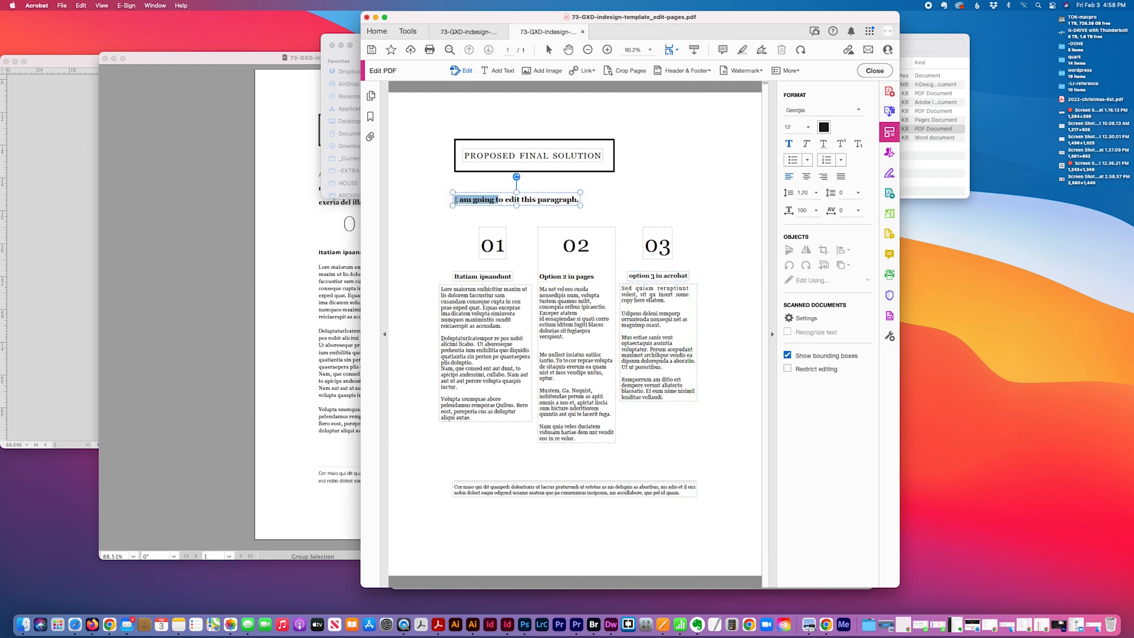
pyautogui.press('super+a')
pyautogui.press('super+c')
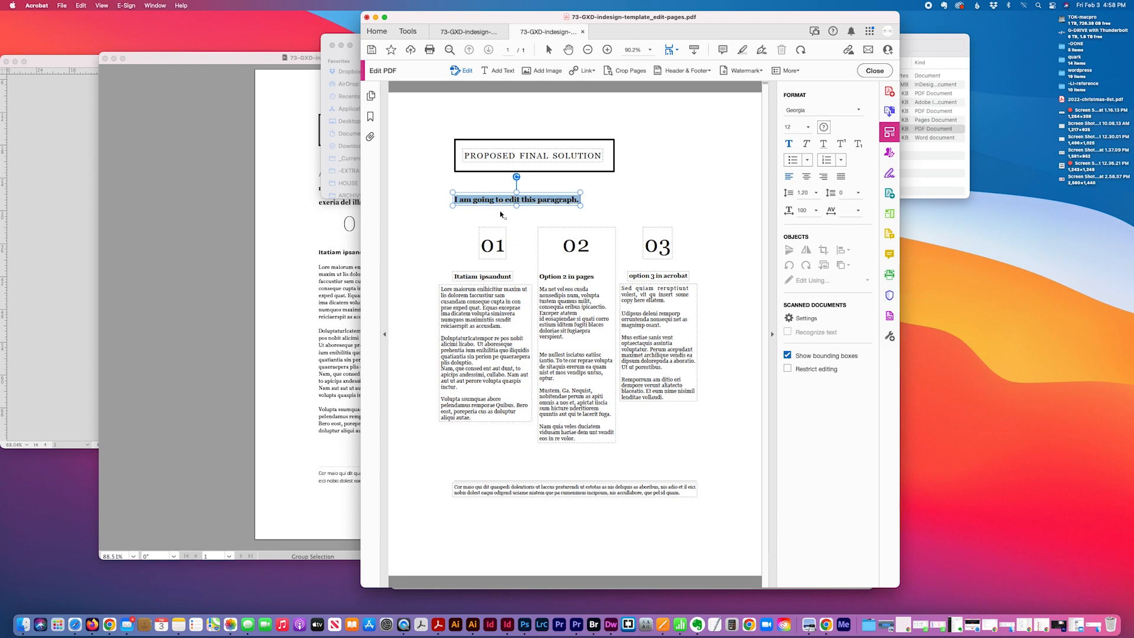
pyautogui.click(560, 205)
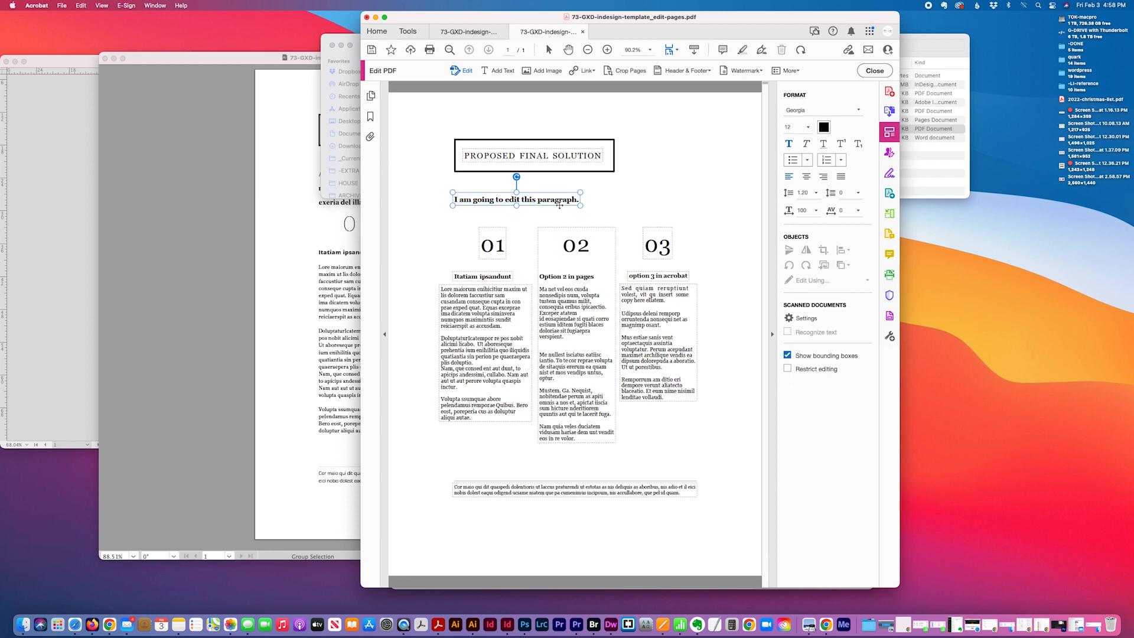
pyautogui.press('super+v')
pyautogui.press('Return')
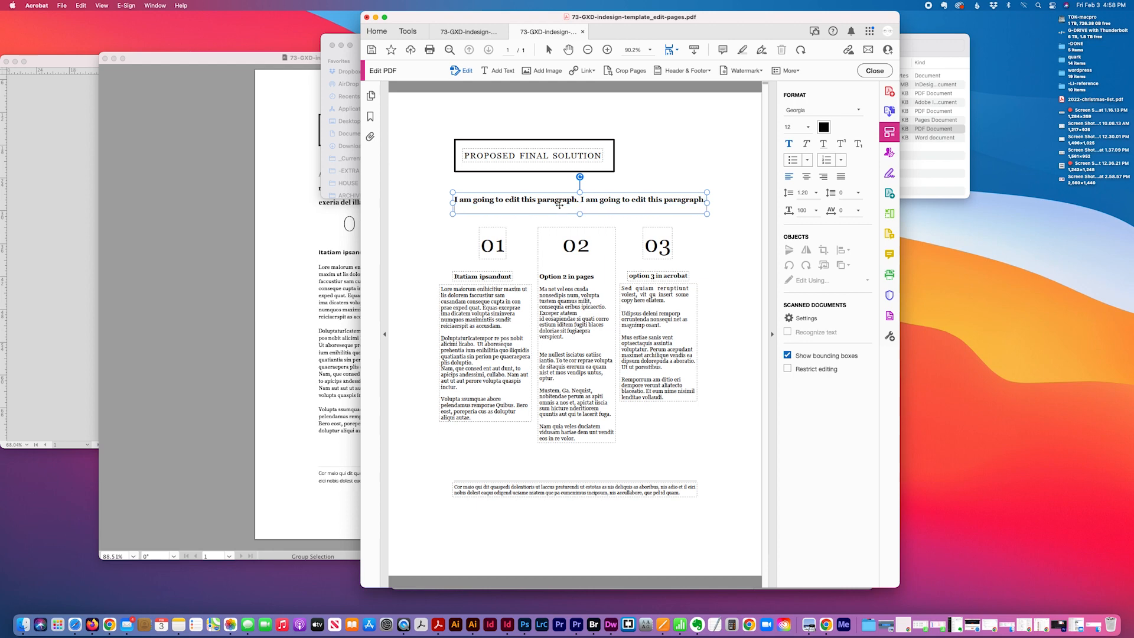
pyautogui.press('super+v')
pyautogui.press('super+v')
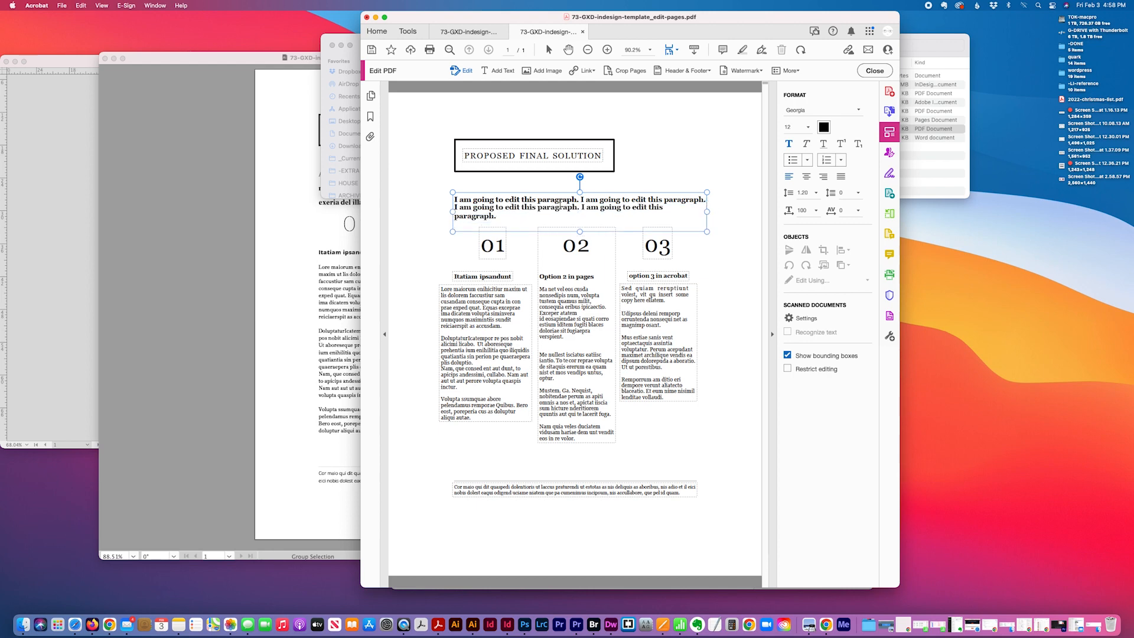
pyautogui.press('super+v')
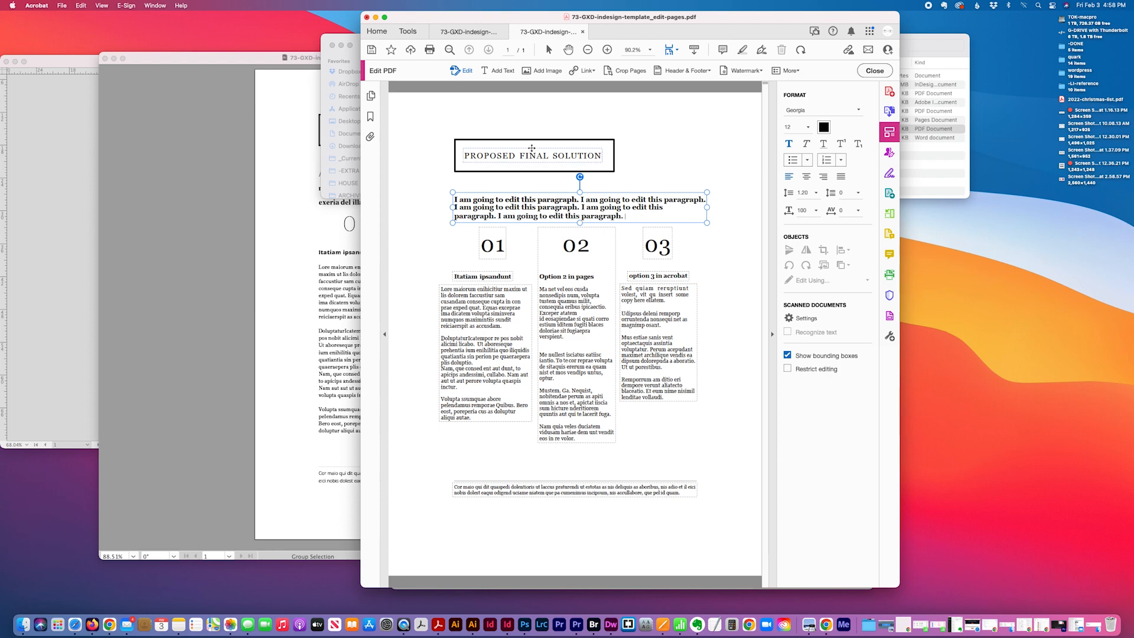
# - Set the intro paragraph's line spacing to 1.40 and move its text box up slightly, away from the column numbers
pyautogui.moveTo(627, 218); pyautogui.dragTo(400, 187)
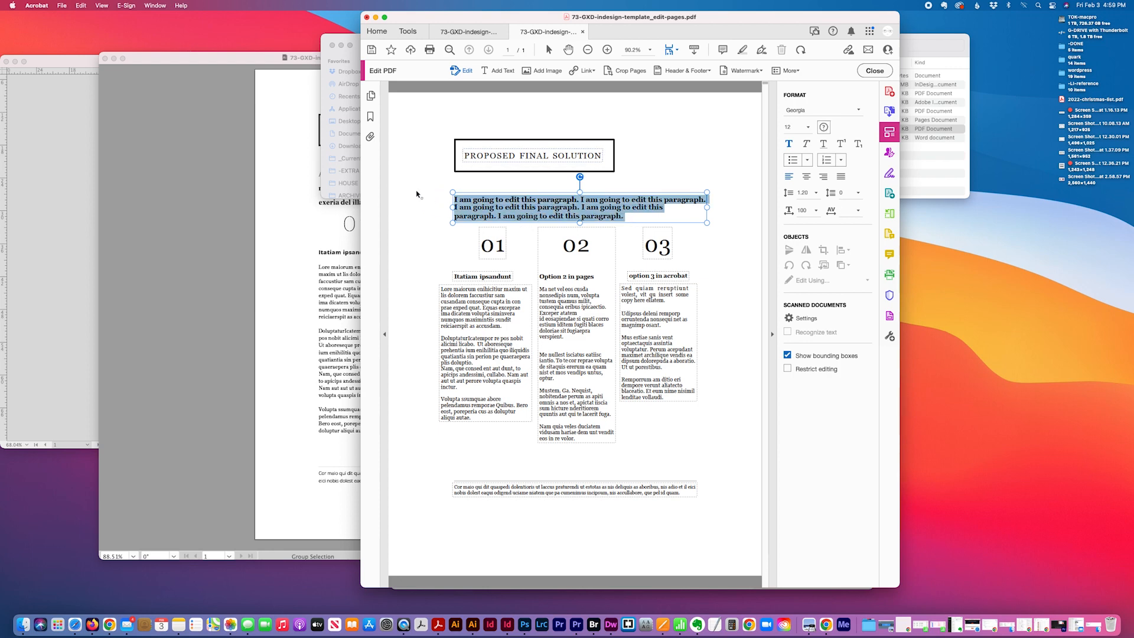
pyautogui.click(814, 193)
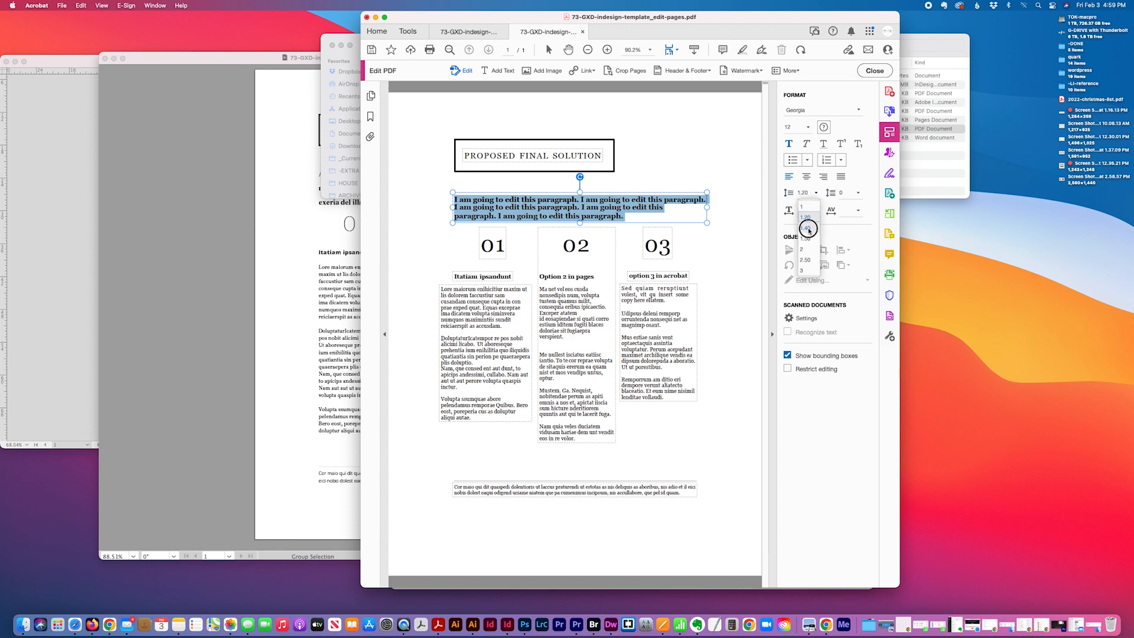
pyautogui.click(807, 223)
pyautogui.moveTo(632, 192); pyautogui.dragTo(633, 187)
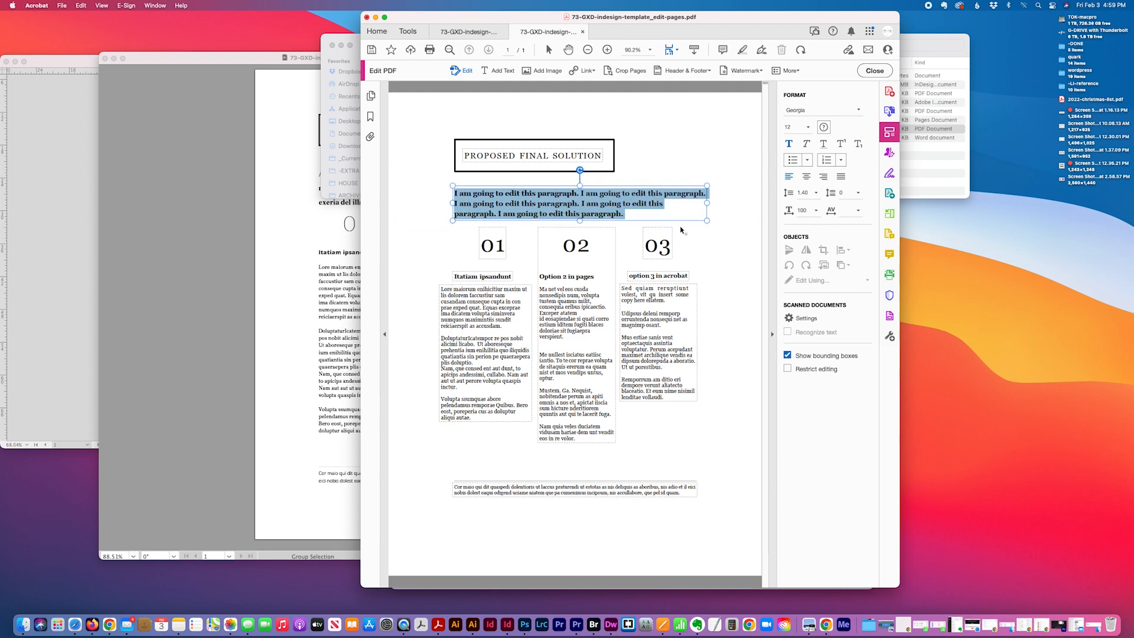
pyautogui.click(721, 296)
# - Save the edited PDF as 73-GXD-indesign-template_edit-acrobat.pdf in the 73-PDF-to-word-to-pages folder
pyautogui.press('super+shift+s')
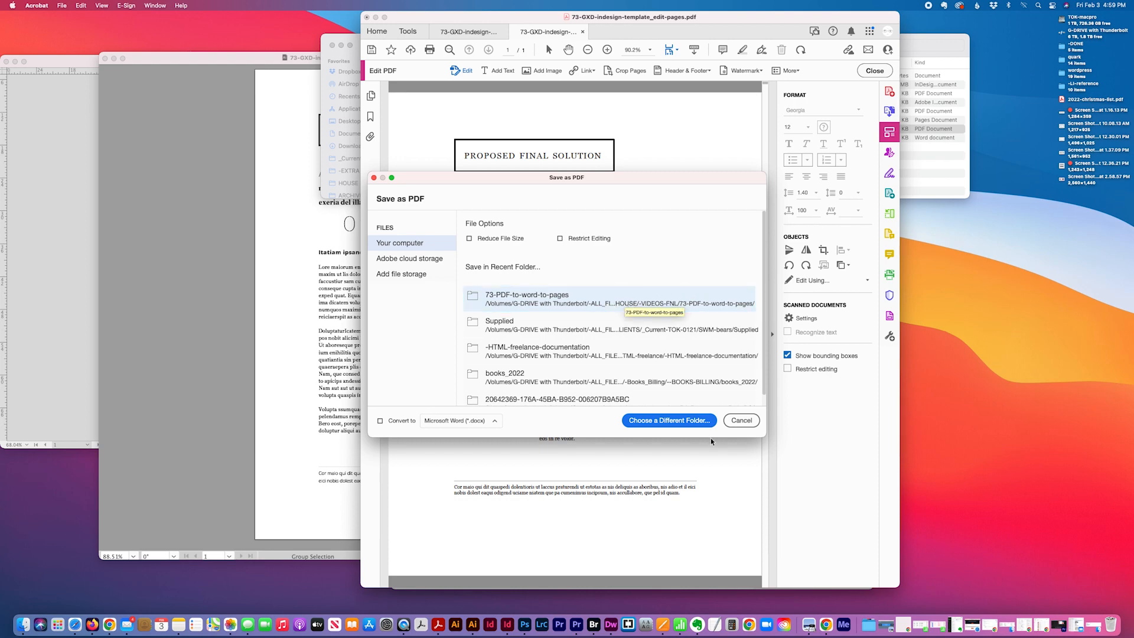
pyautogui.click(706, 421)
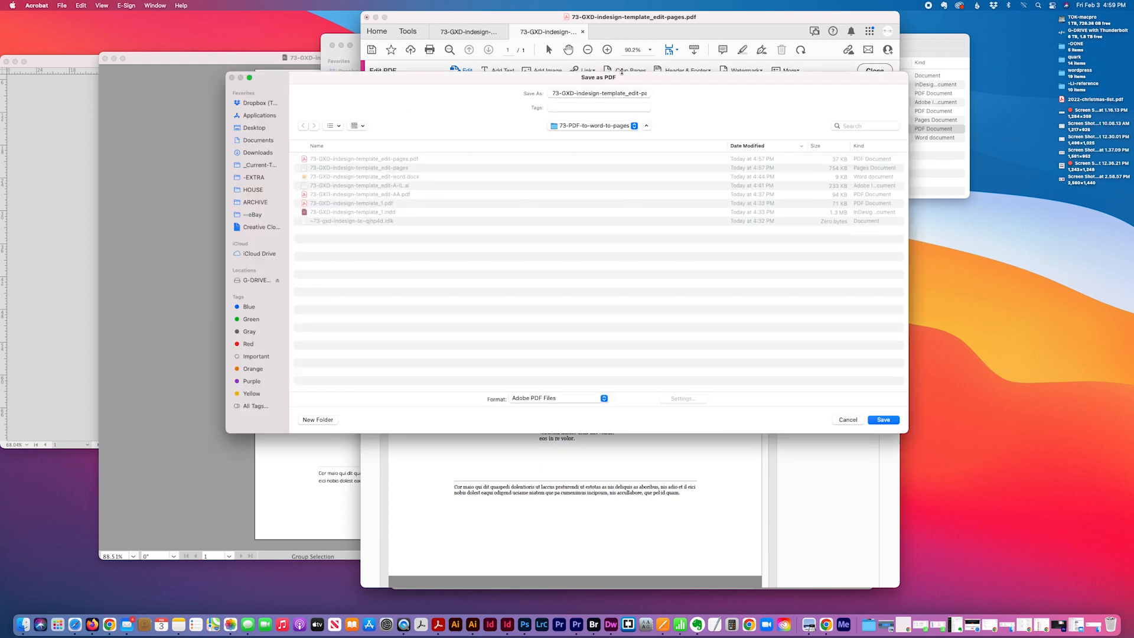
pyautogui.click(628, 93)
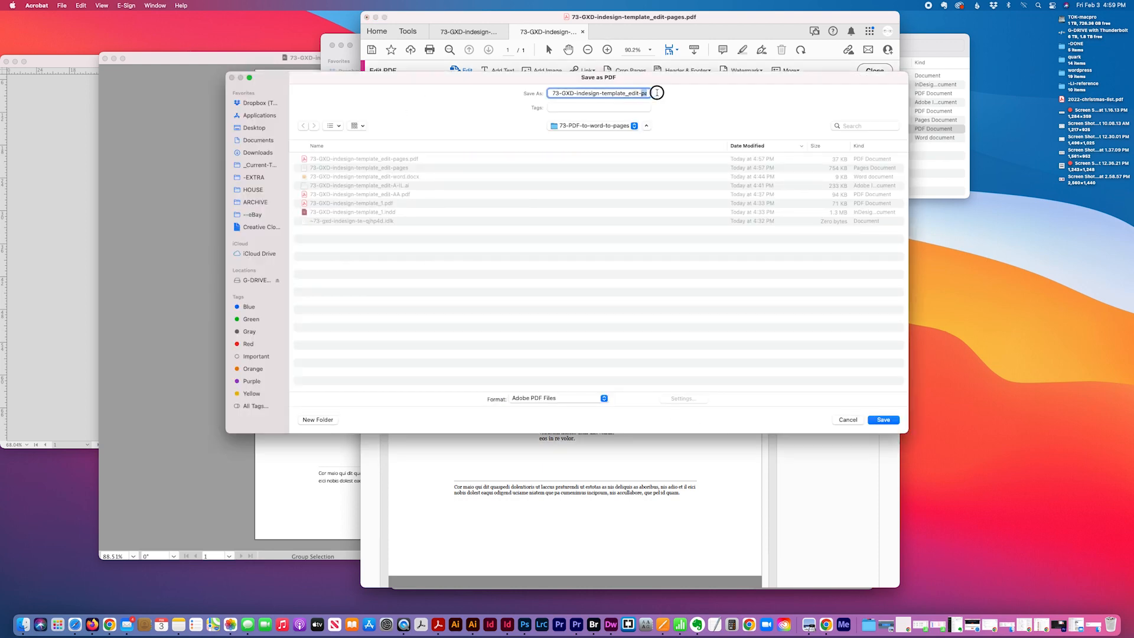
pyautogui.doubleClick(644, 93)
pyautogui.write('acrobatpdf')
pyautogui.press('BackSpace')
pyautogui.press('BackSpace')
pyautogui.press('BackSpace')
pyautogui.press('BackSpace')
pyautogui.write('pdf')
pyautogui.click(883, 419)
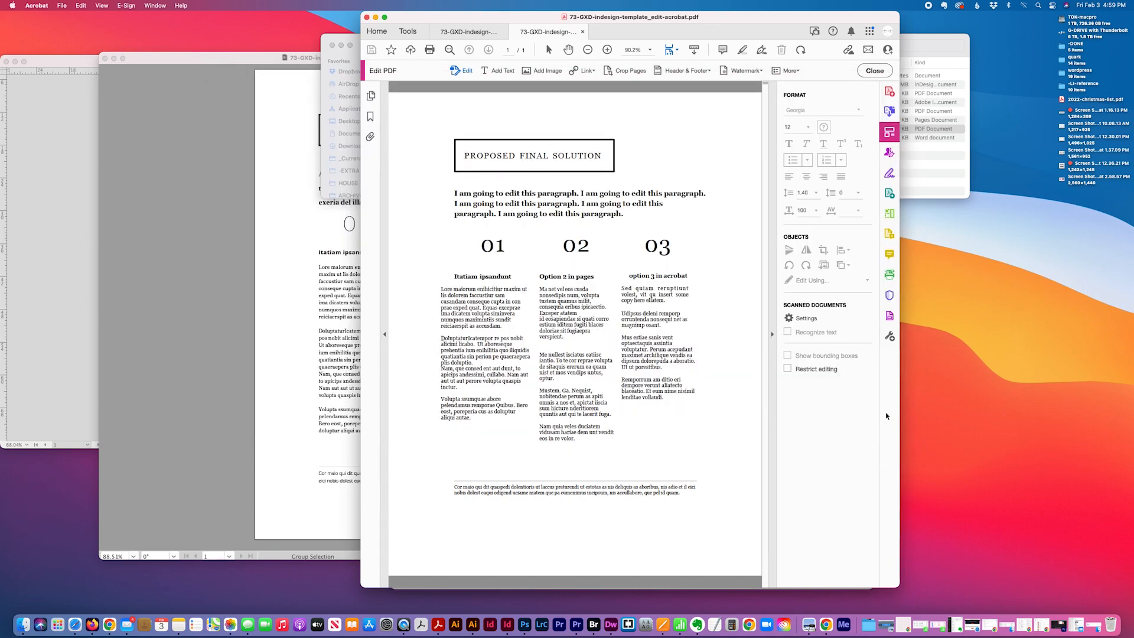
# - Switch to the Finder folder and open 73-GXD-indesign-template_edit-acrobat.pdf in Illustrator
pyautogui.click(925, 40)
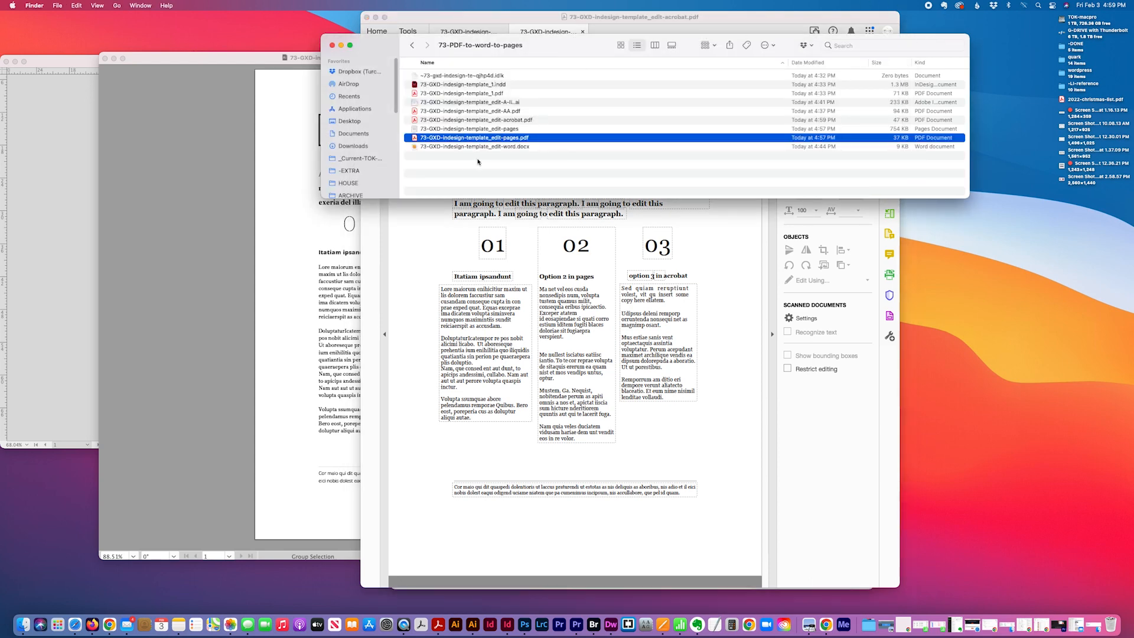
pyautogui.click(502, 120)
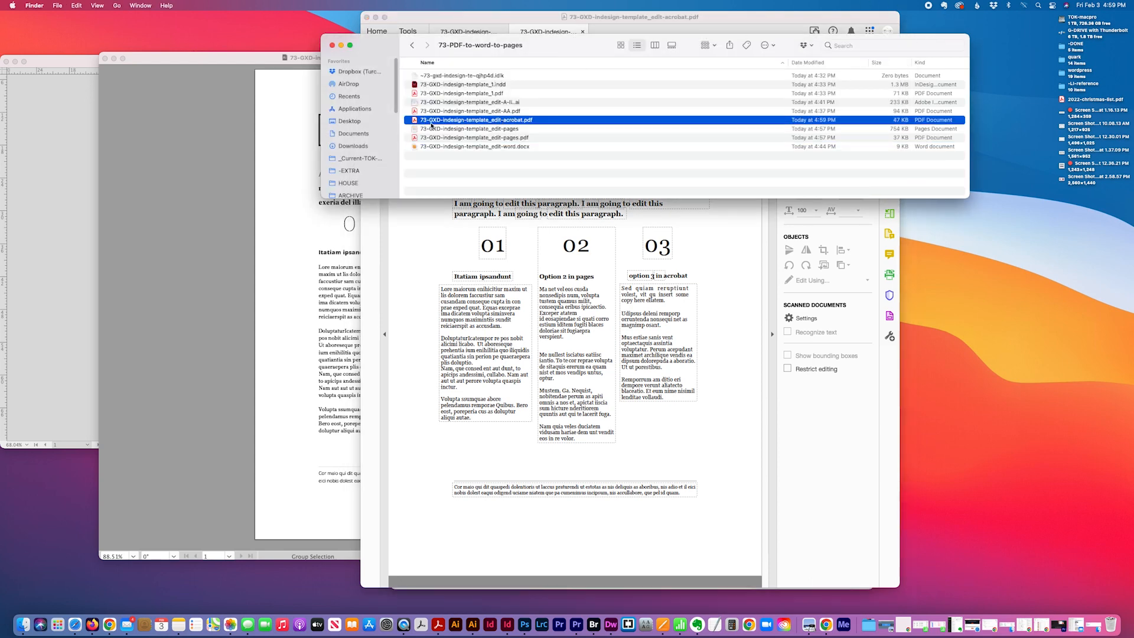
pyautogui.moveTo(414, 121); pyautogui.dragTo(471, 625)
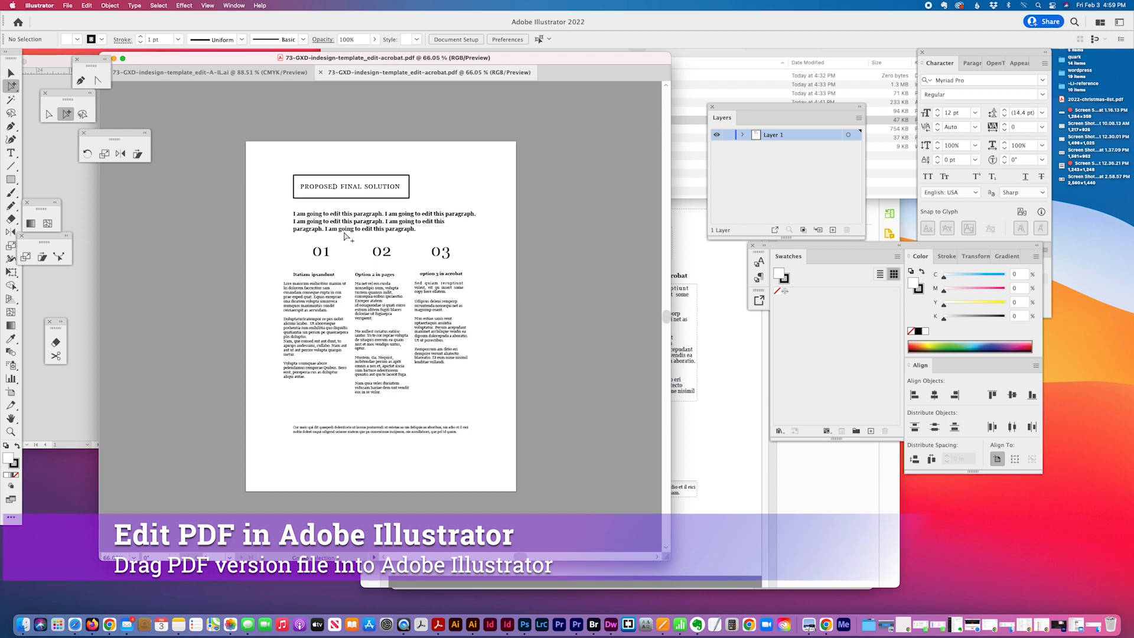
# - Check how the intro, title, body and footer text and the page's clip group can be selected, viewing the page at 100%
pyautogui.click(295, 224)
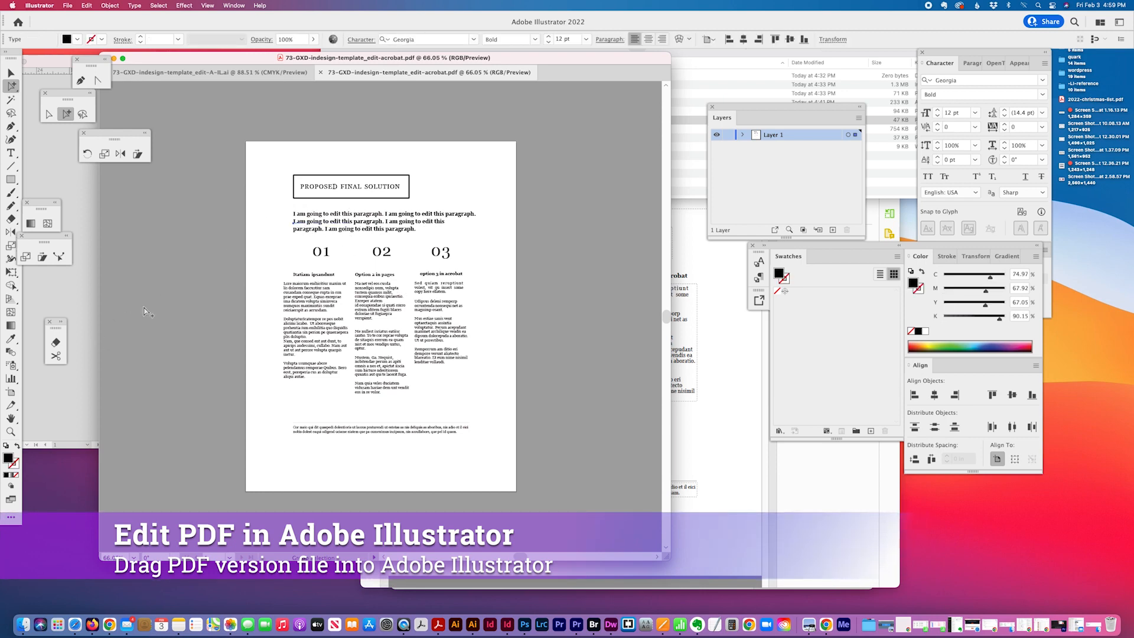
pyautogui.click(316, 189)
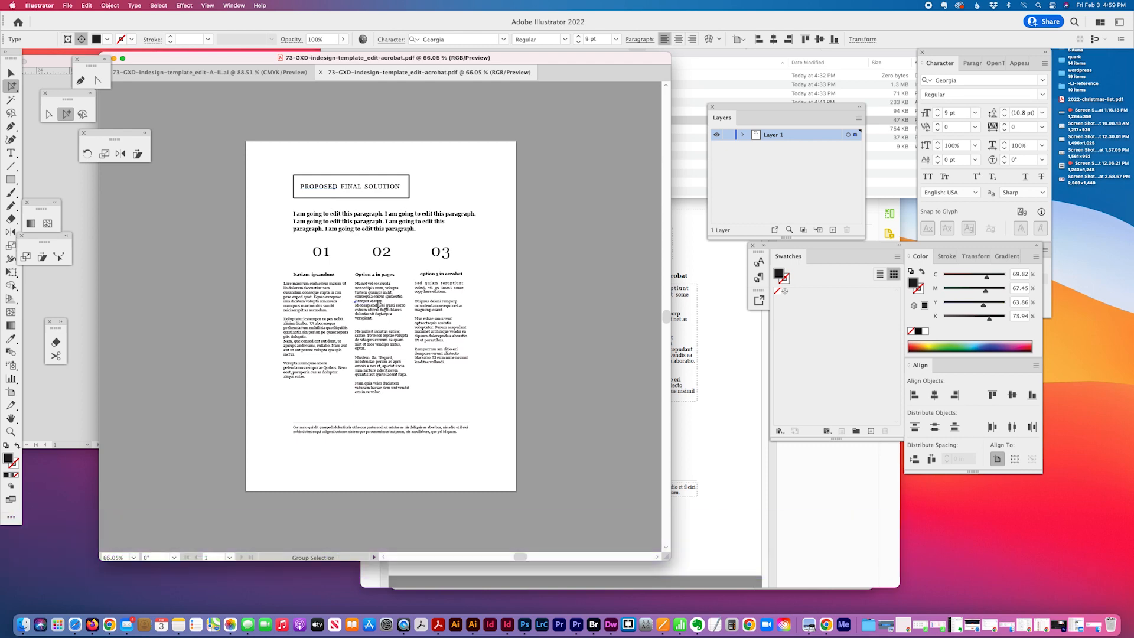
pyautogui.click(293, 285)
pyautogui.click(327, 430)
pyautogui.click(11, 431)
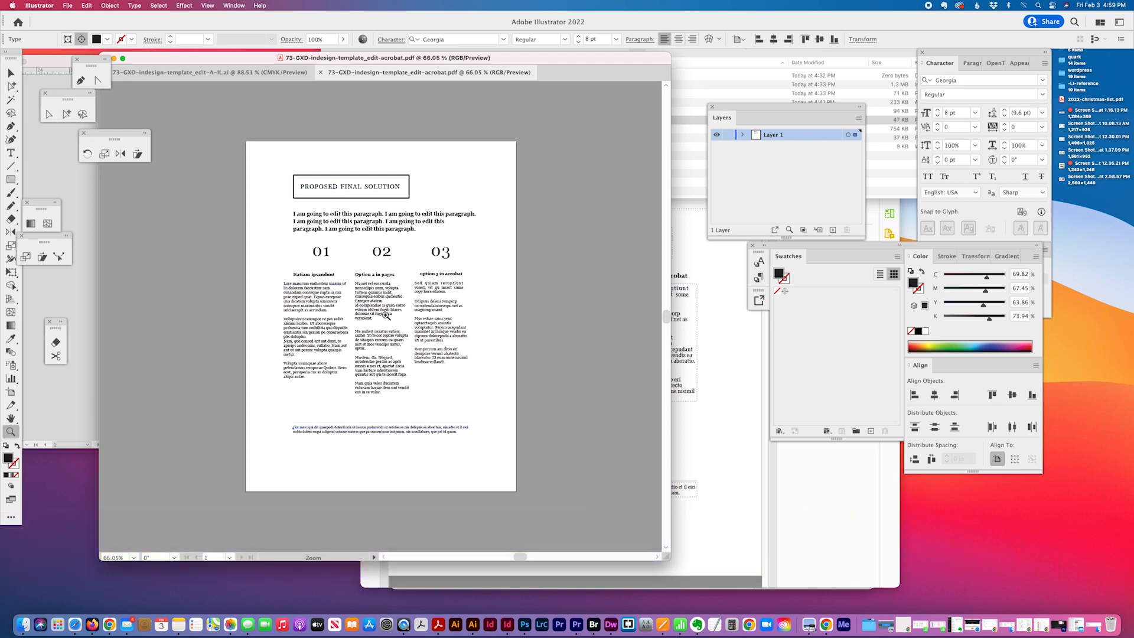
pyautogui.click(390, 316)
pyautogui.press('v')
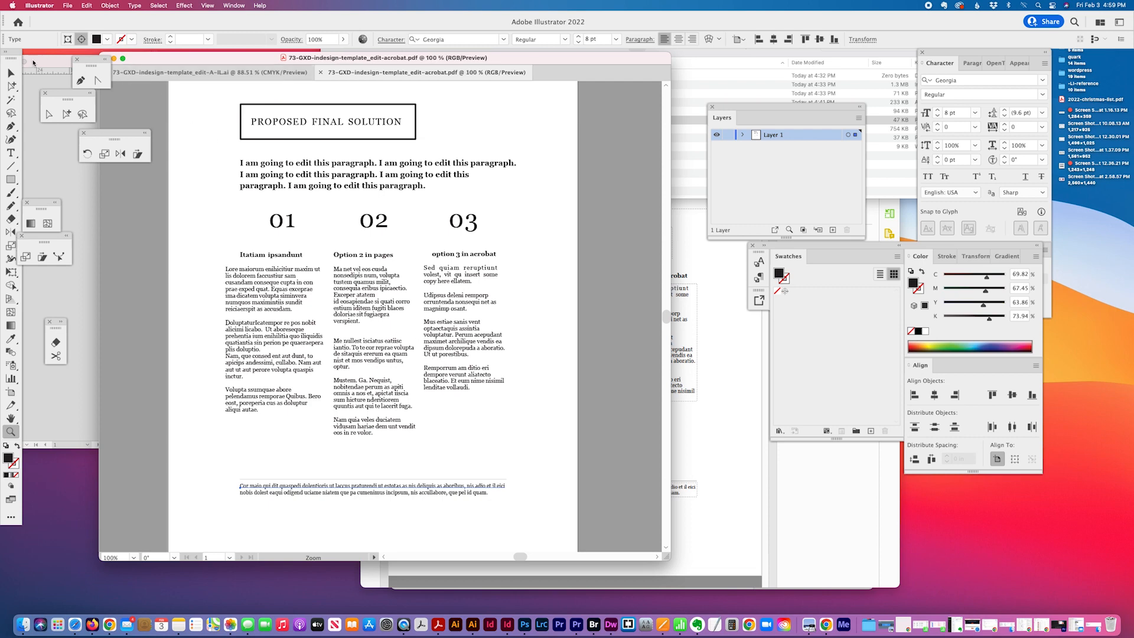
pyautogui.click(433, 259)
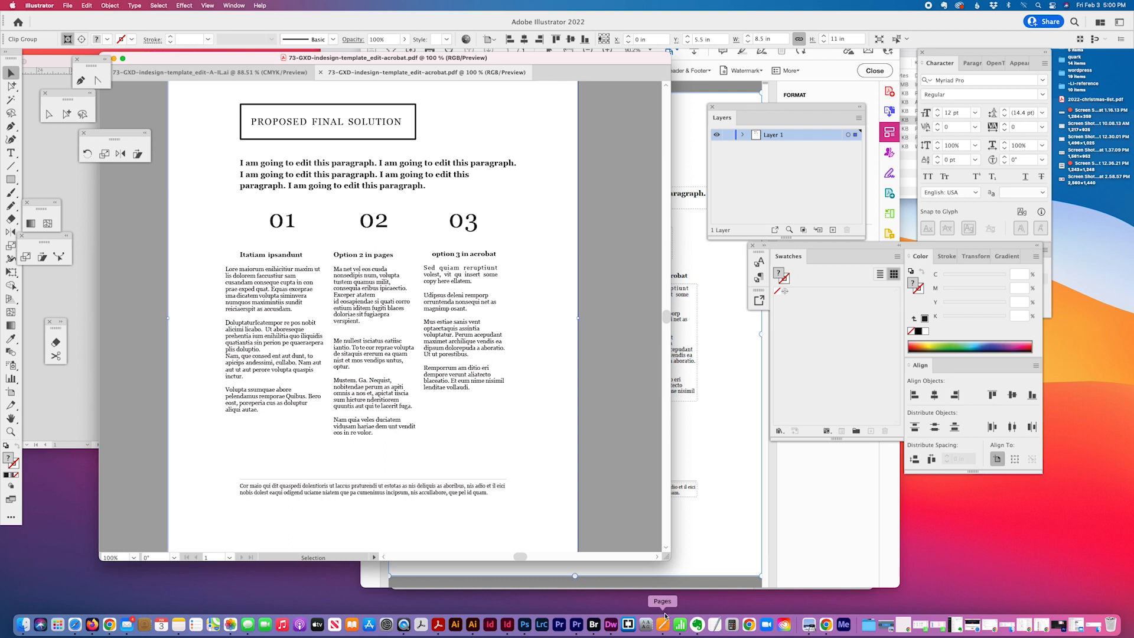
pyautogui.click(612, 373)
# - Look over the full page layout in Illustrator and return to the edited PDF in Acrobat
pyautogui.scroll(3, 612, 370)
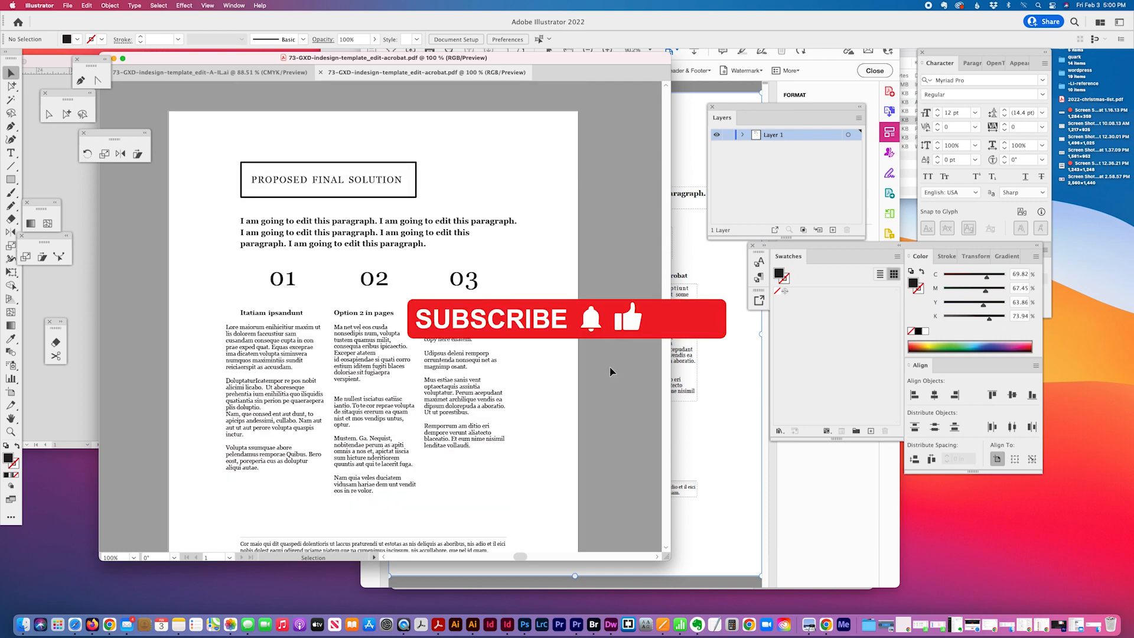
pyautogui.scroll(-5, 610, 371)
pyautogui.scroll(2, 610, 370)
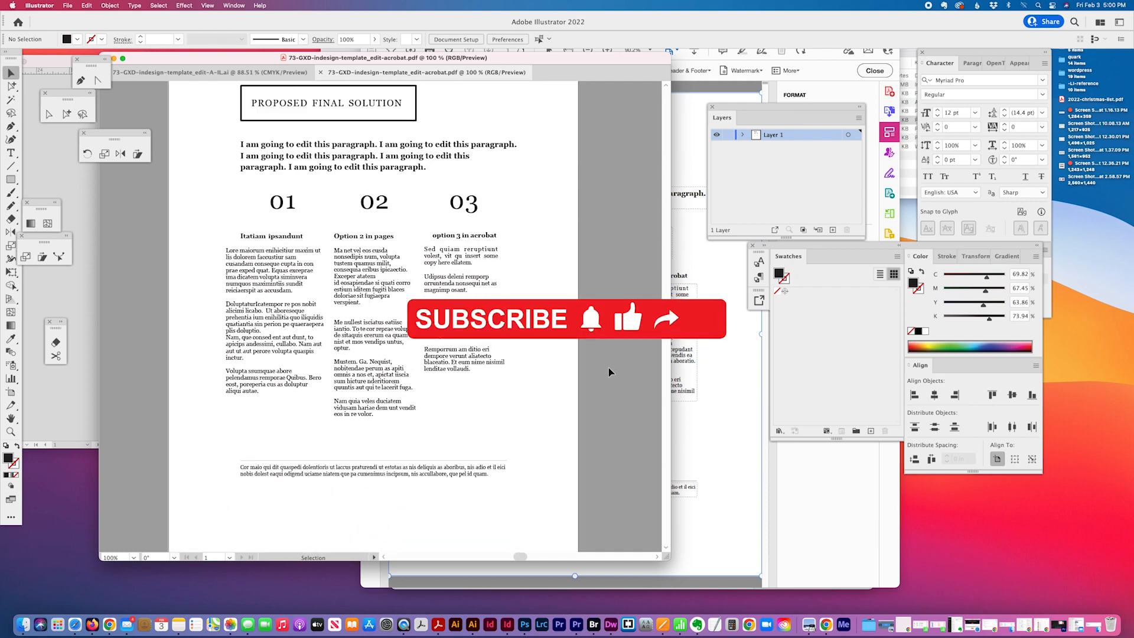
pyautogui.scroll(2, 608, 367)
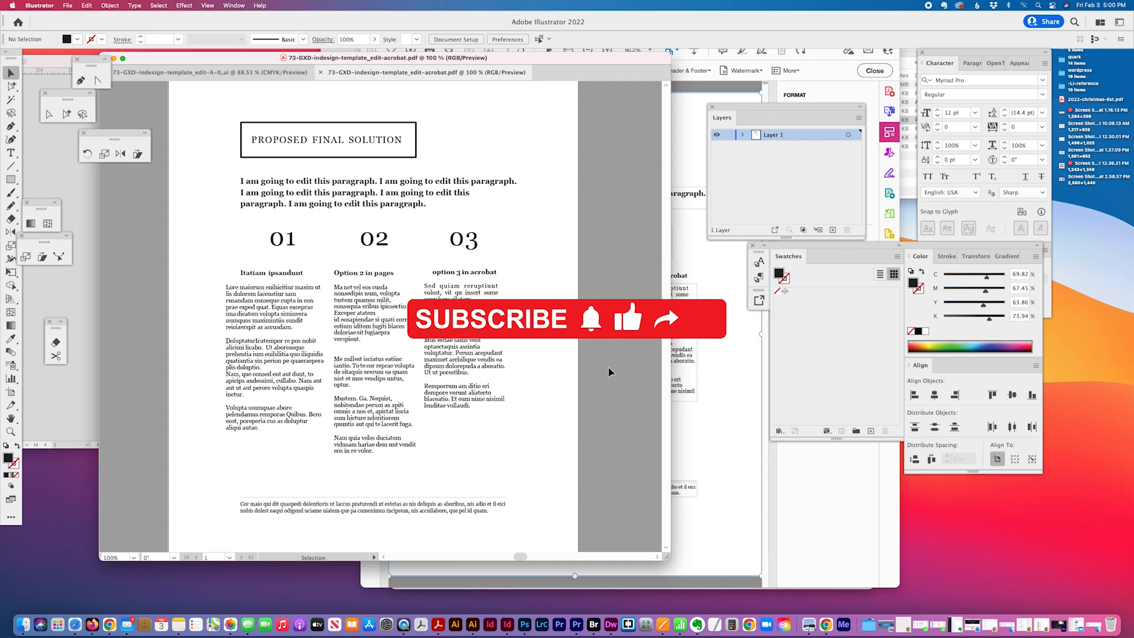
pyautogui.click(696, 447)
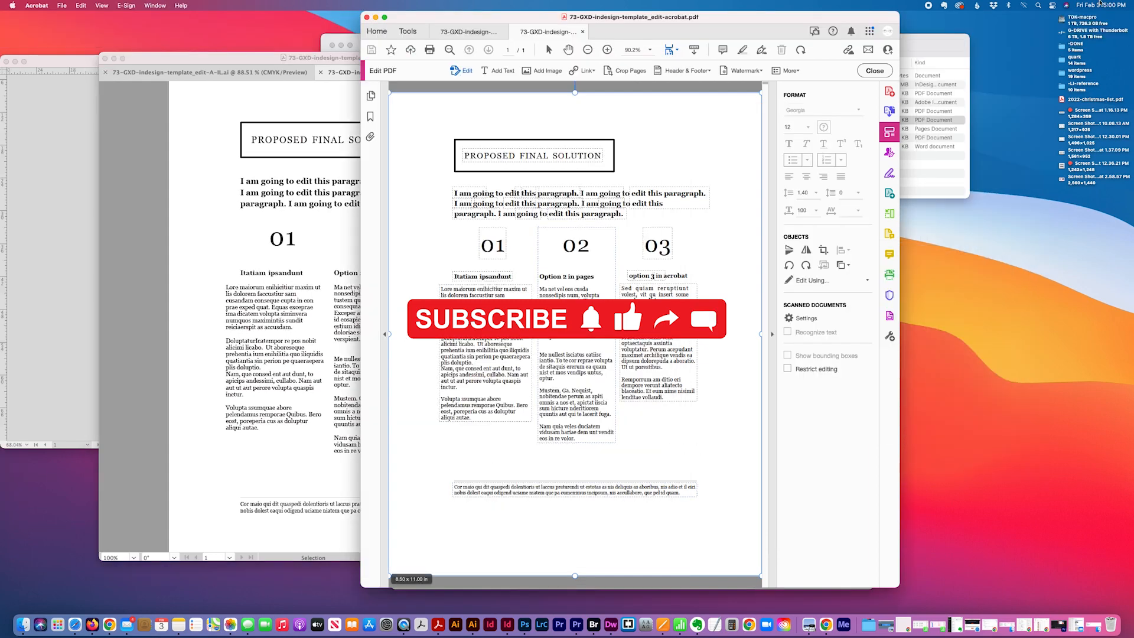